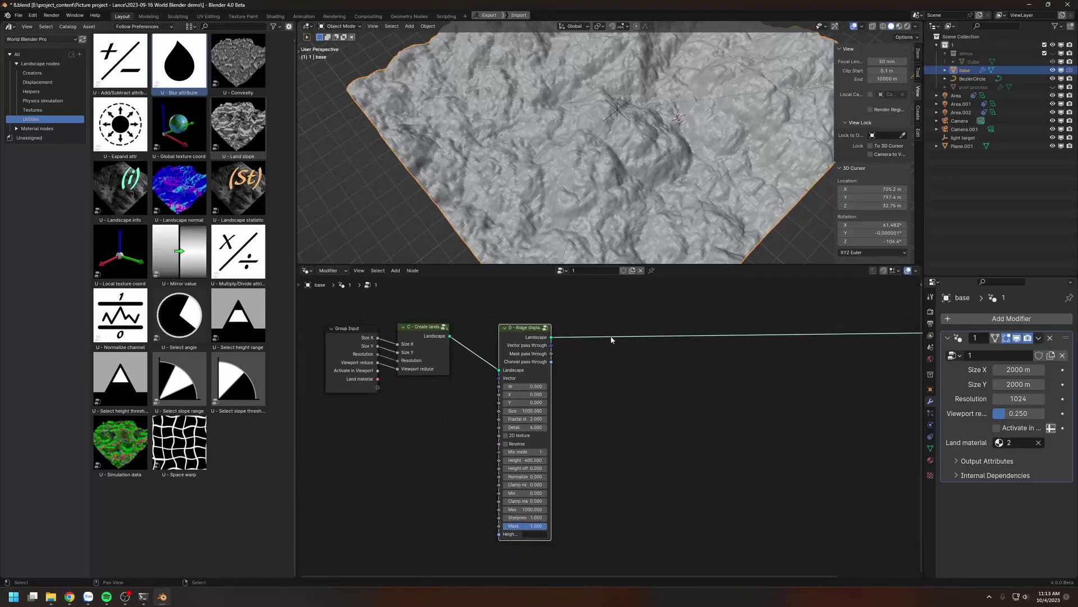
Move the Group Output node close to the ridge displacement node.
middle_click_drag(798, 319, 745, 321)
left_click_drag(814, 350, 778, 347)
left_click(570, 353)
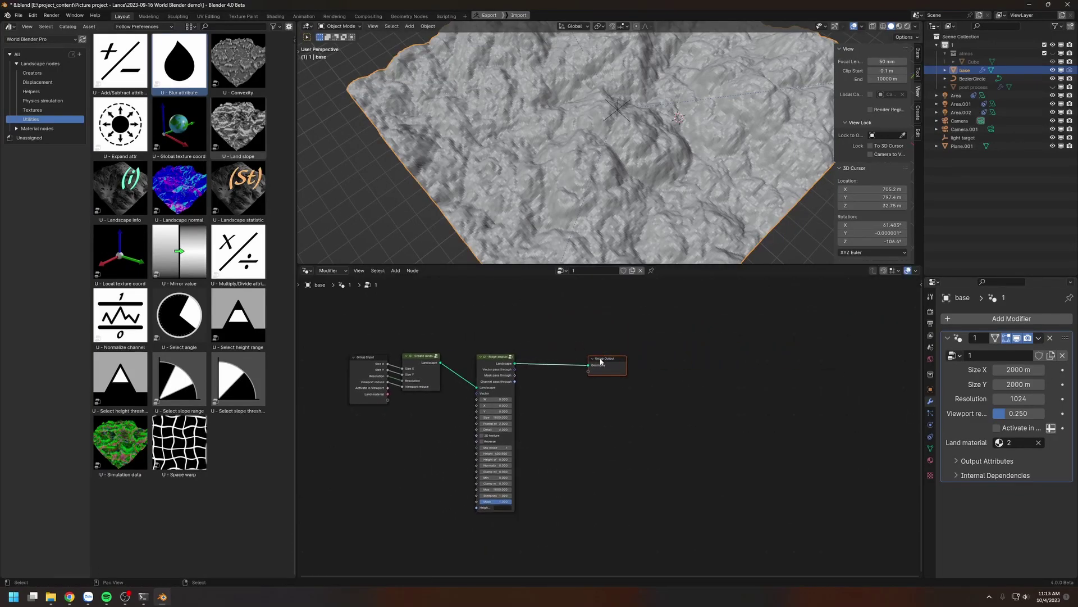
scroll(591, 412, "up", 2)
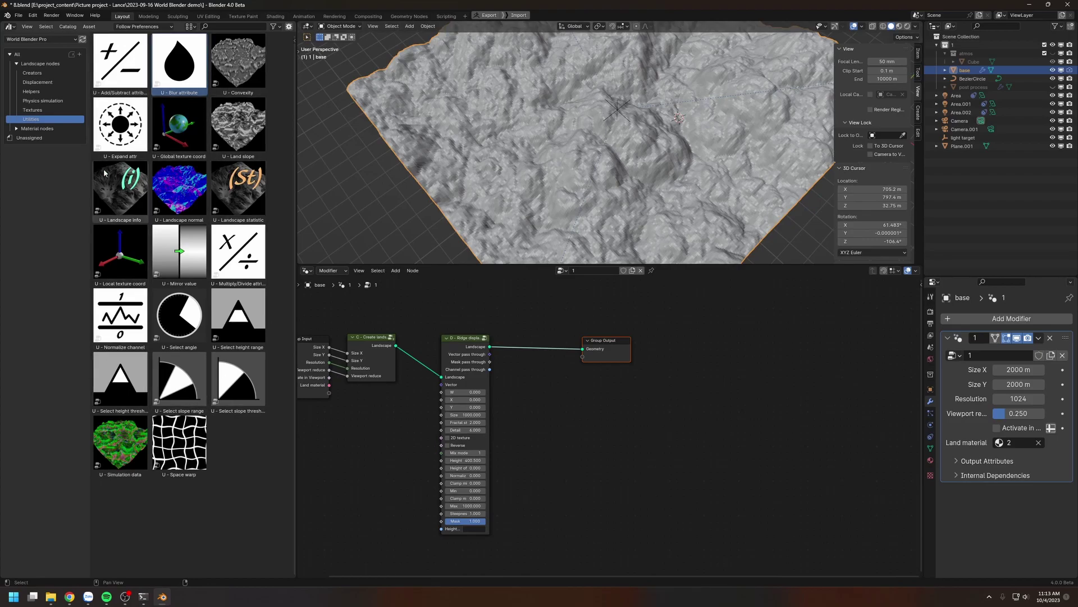
Compare the Utilities assets in the World Blender Basics and World Blender Pro libraries, including Select height range and Space warp.
left_click(31, 39)
left_click(32, 126)
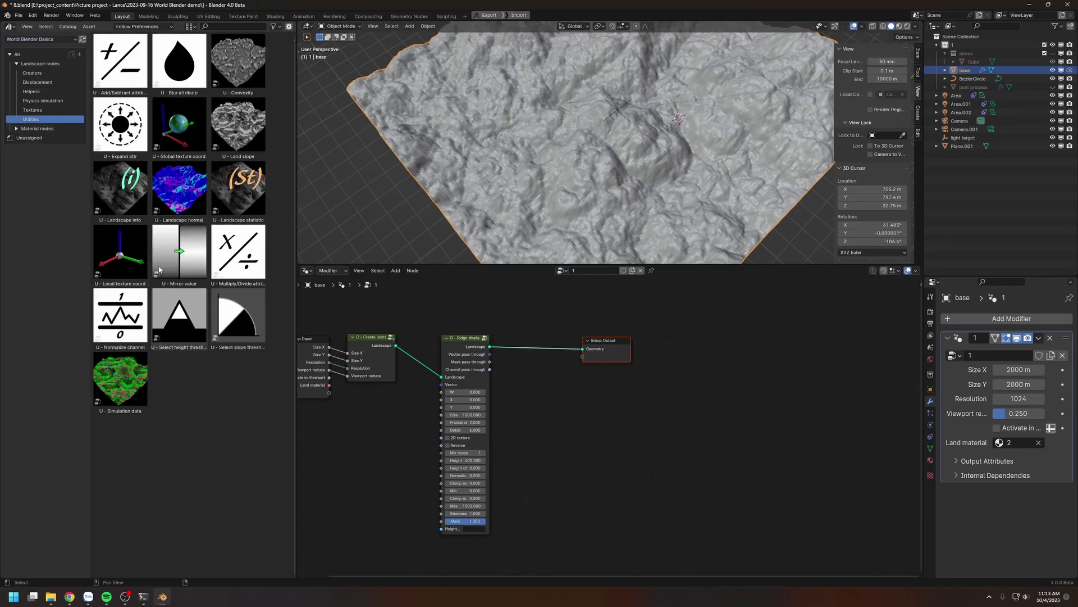
left_click(49, 41)
left_click(39, 114)
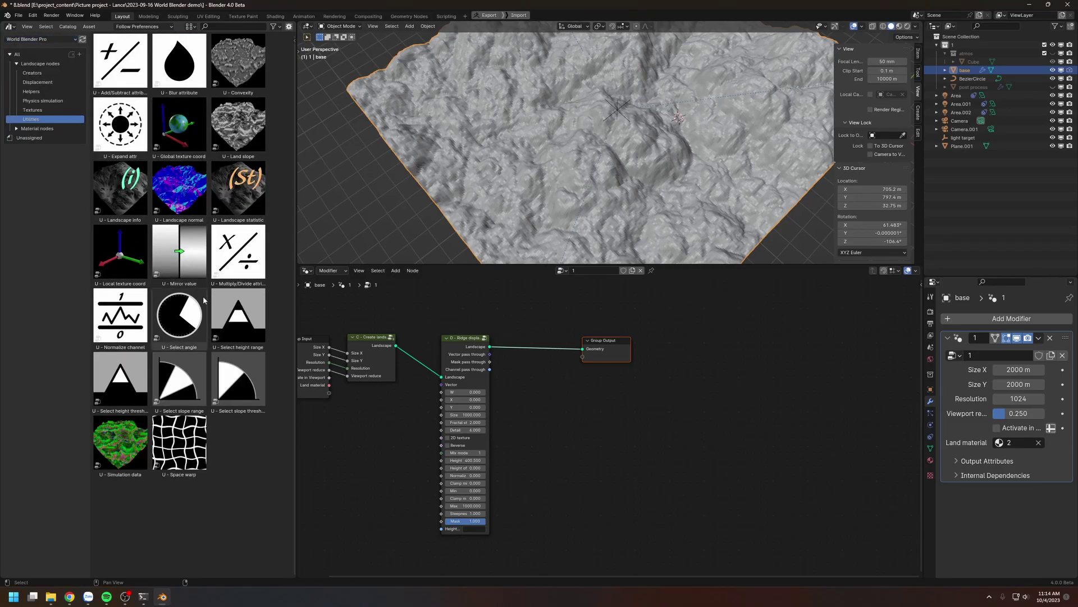
left_click(197, 335)
left_click(240, 347)
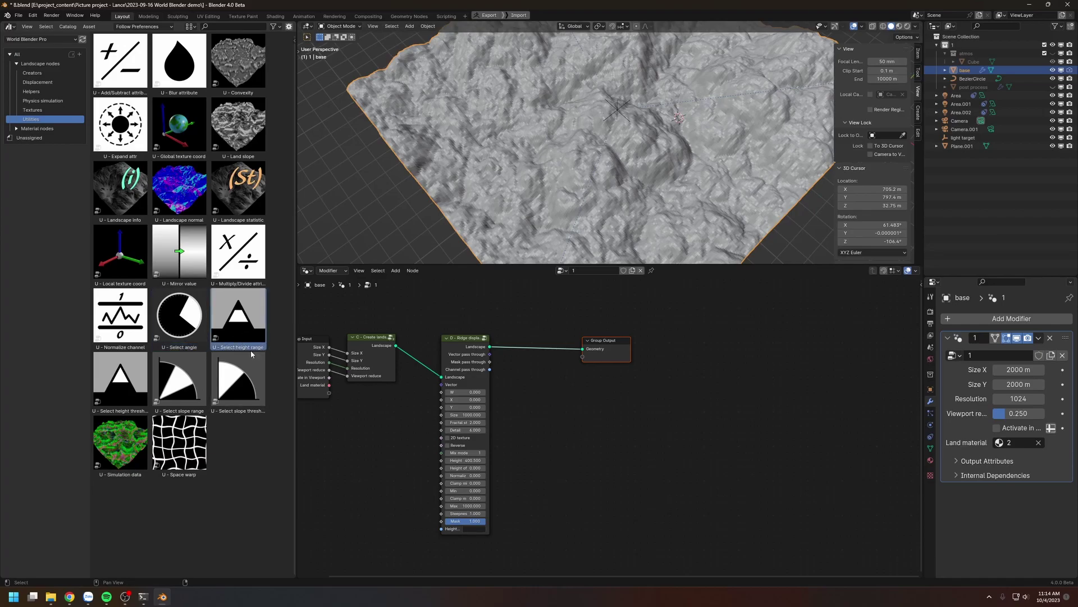
left_click(194, 475)
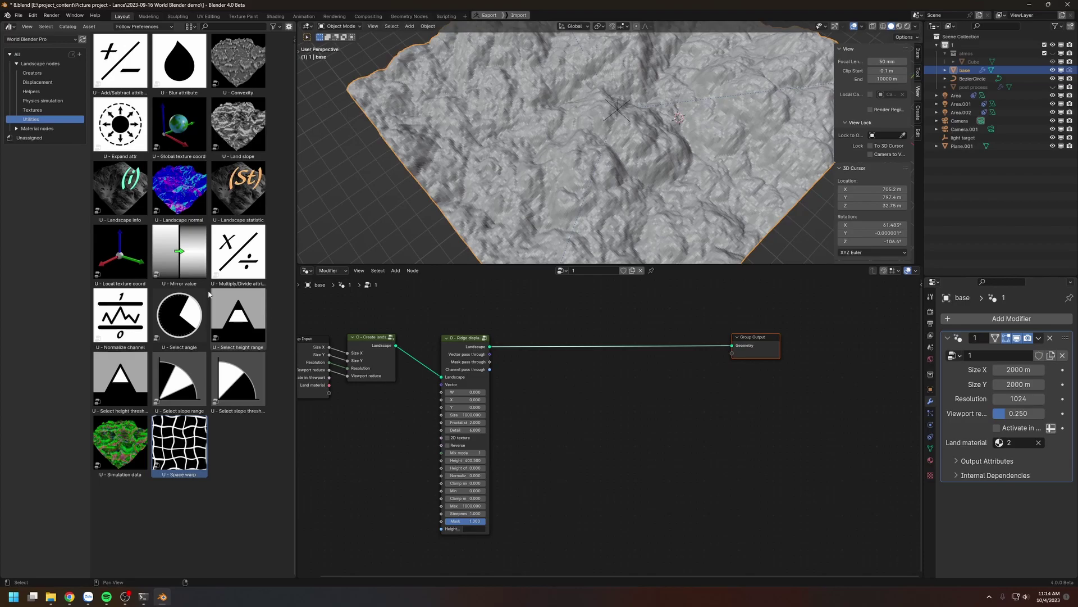
Insert an Add/Subtract attribute node between ridge displacement and Group Output, with attribute name height.
left_click_drag(120, 62, 574, 298)
scroll(620, 391, "up", 2)
middle_click_drag(666, 371, 663, 379)
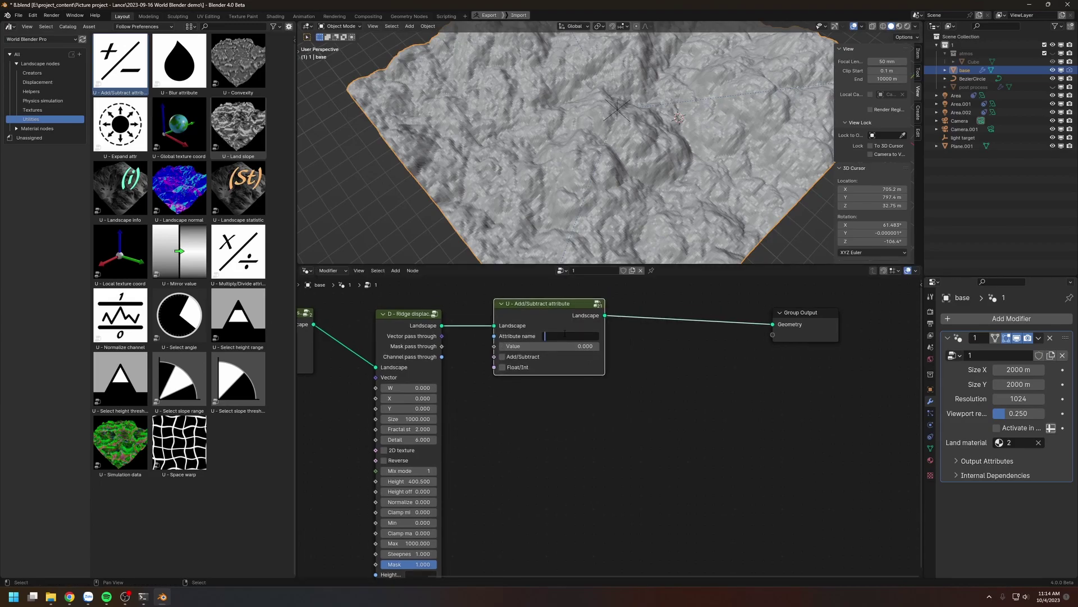
type("height")
key("Return")
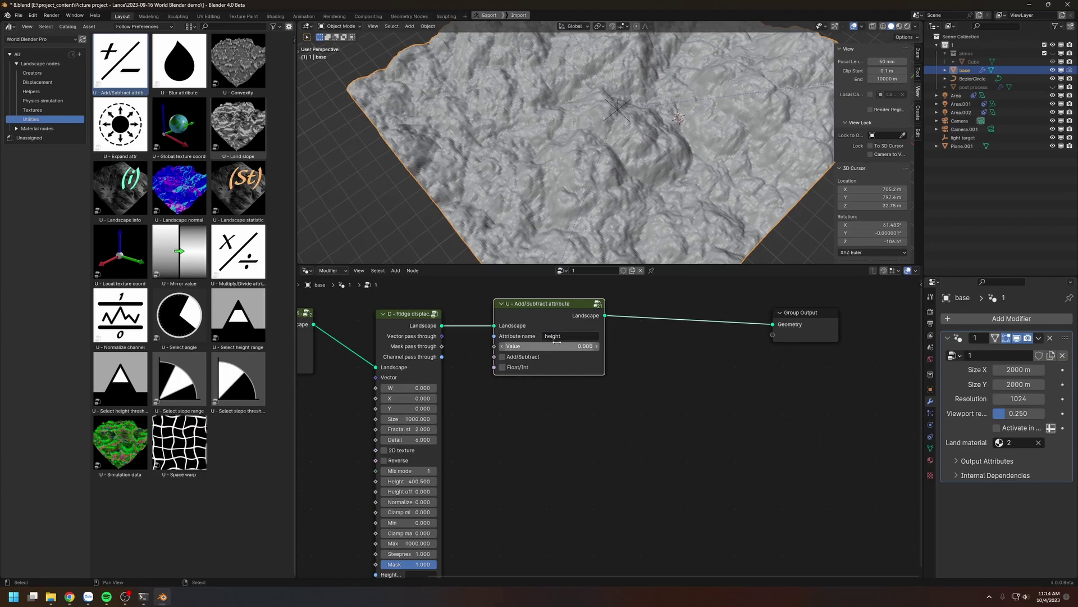
Set the Add/Subtract attribute node's value to 22.5 and move the node closer to the ridge displacement node.
left_click_drag(534, 318, 402, 398)
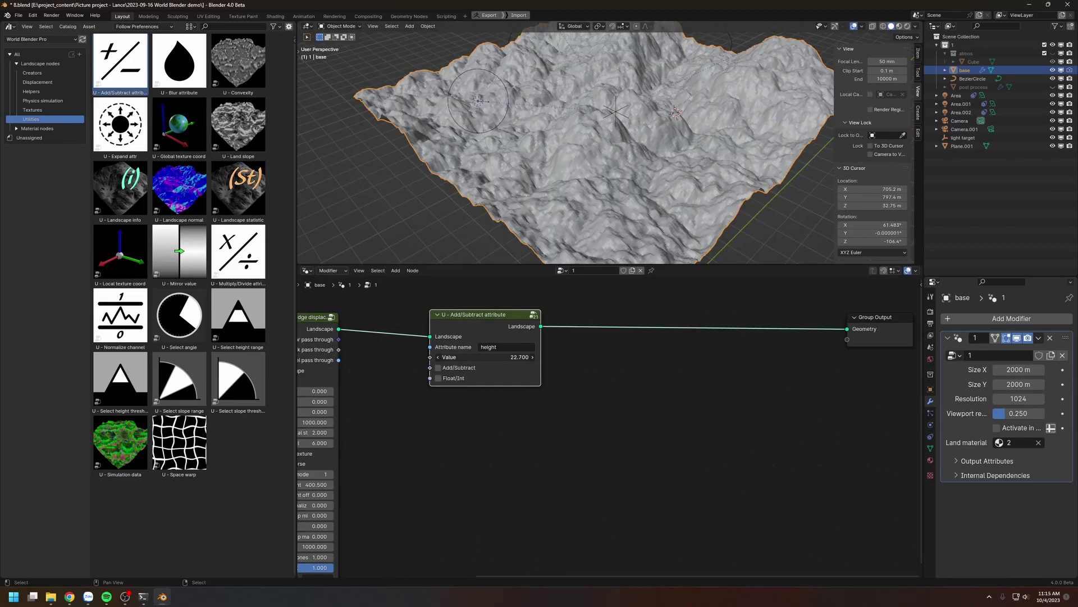
left_click_drag(494, 357, 489, 357)
left_click(508, 347)
left_click_drag(482, 318, 441, 321)
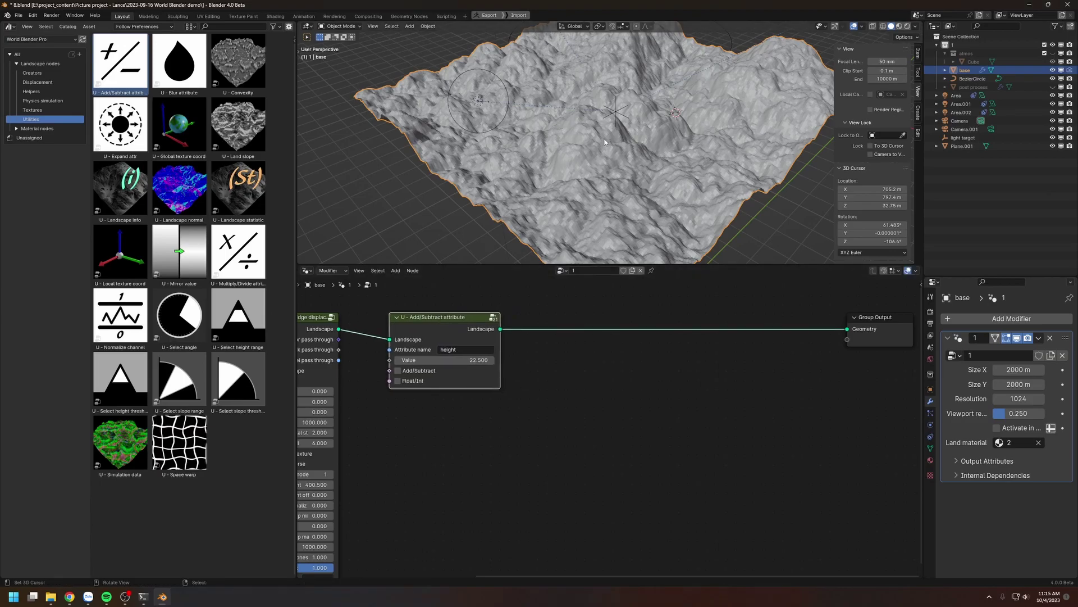
left_click_drag(458, 325, 460, 325)
middle_click_drag(434, 293, 456, 293)
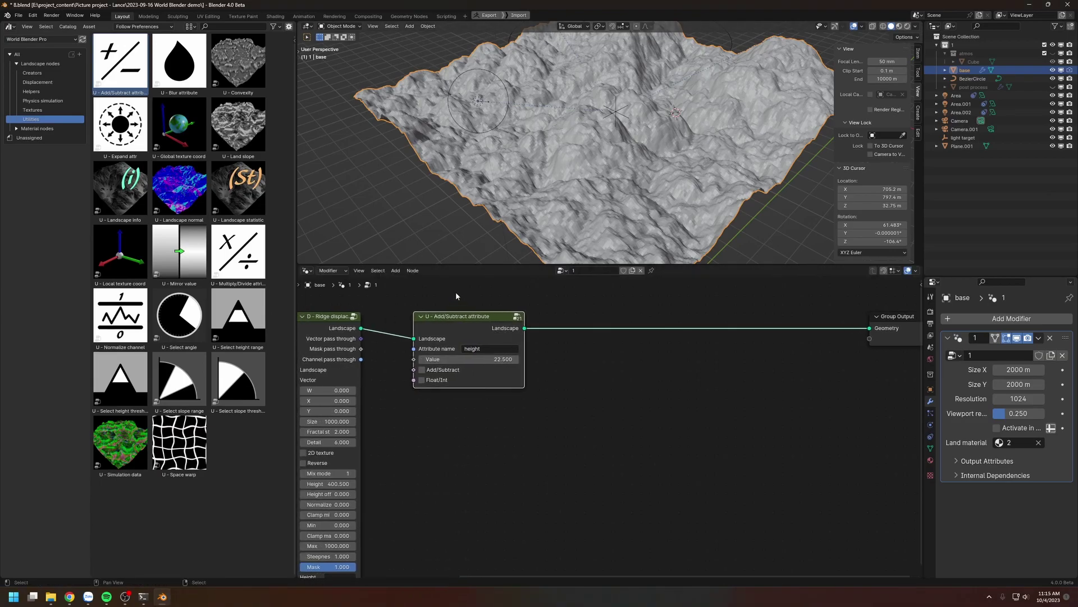
Insert an Update land mesh helper node between the Add/Subtract attribute node and Group Output.
left_click(29, 91)
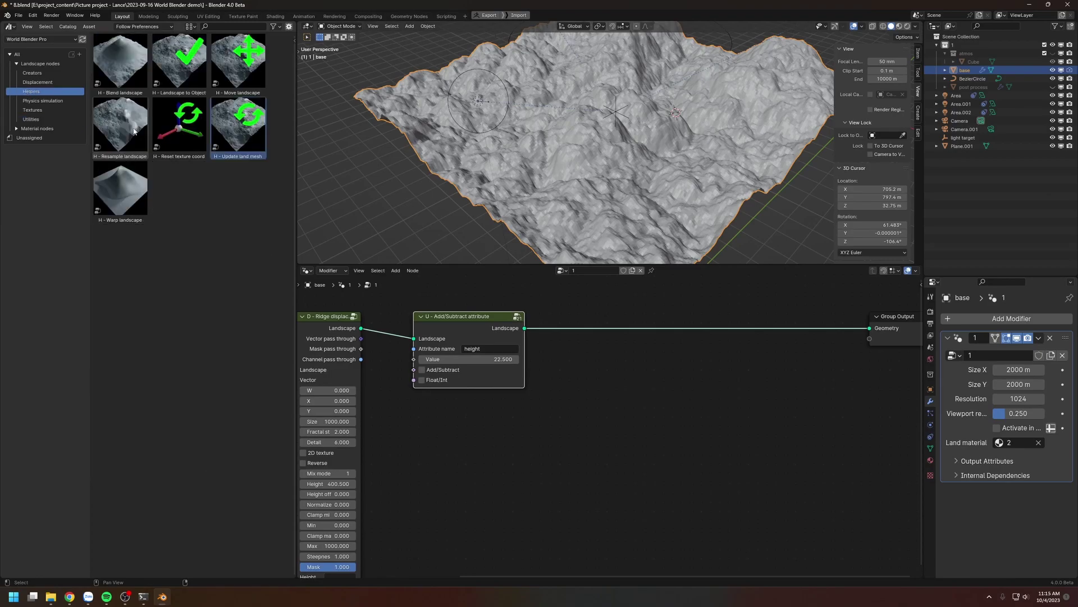
left_click(243, 129)
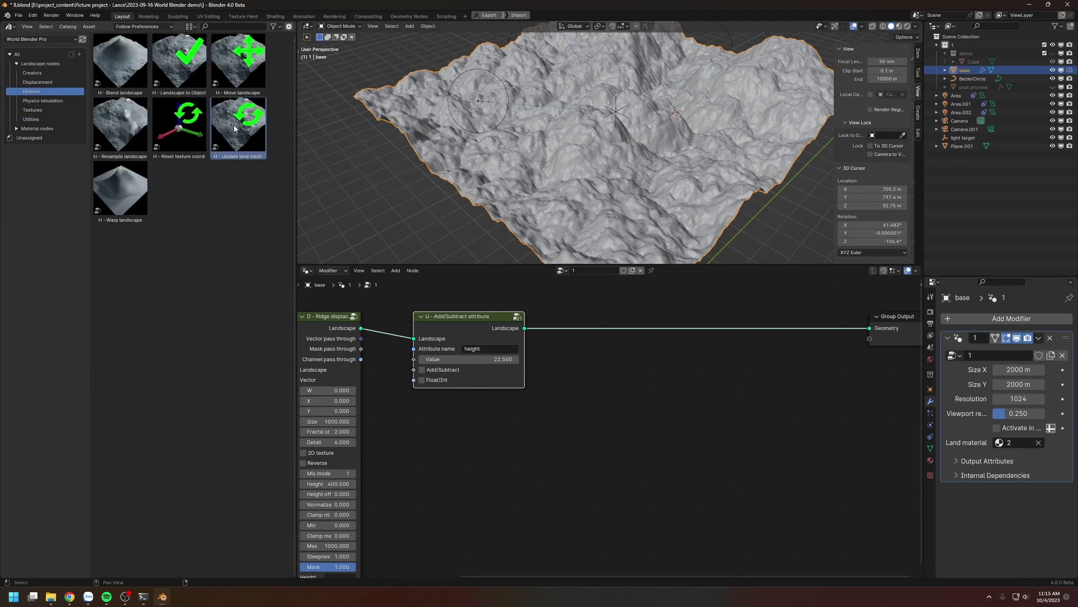
left_click_drag(235, 128, 630, 328)
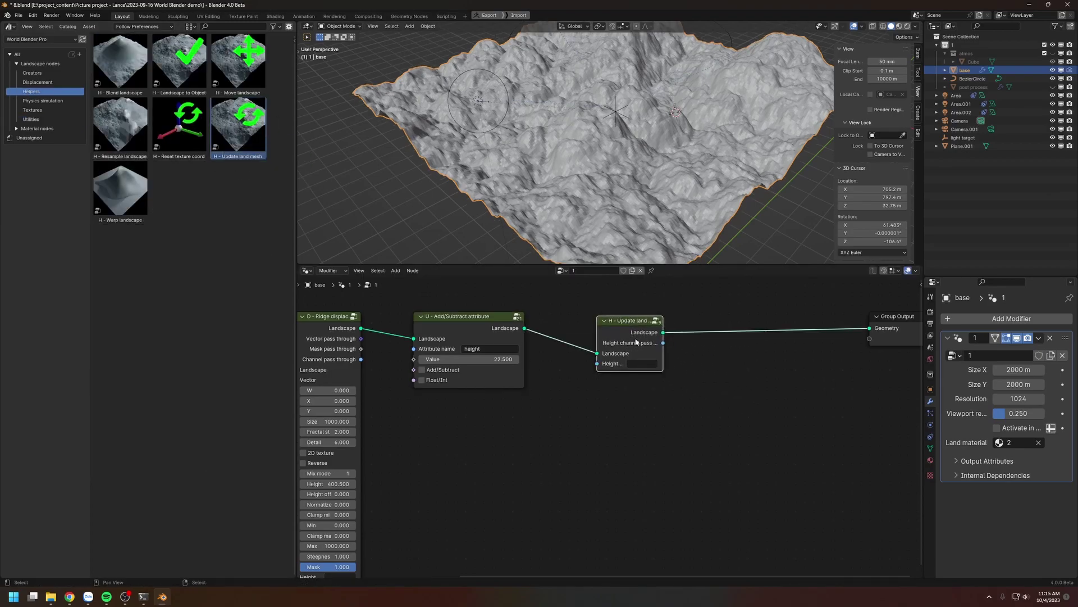
left_click(638, 362)
left_click_drag(628, 327, 630, 327)
middle_click_drag(588, 404, 595, 402)
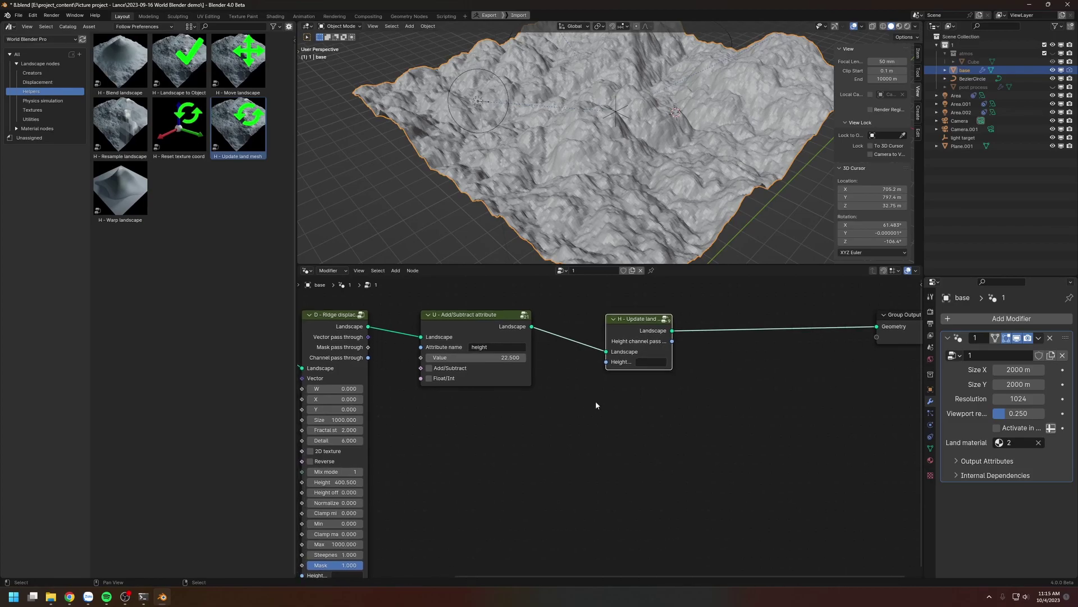
Enable the Add/Subtract option on the Add/Subtract attribute node.
left_click_drag(481, 357, 506, 361)
right_click(466, 358)
left_click(429, 368)
key("Escape")
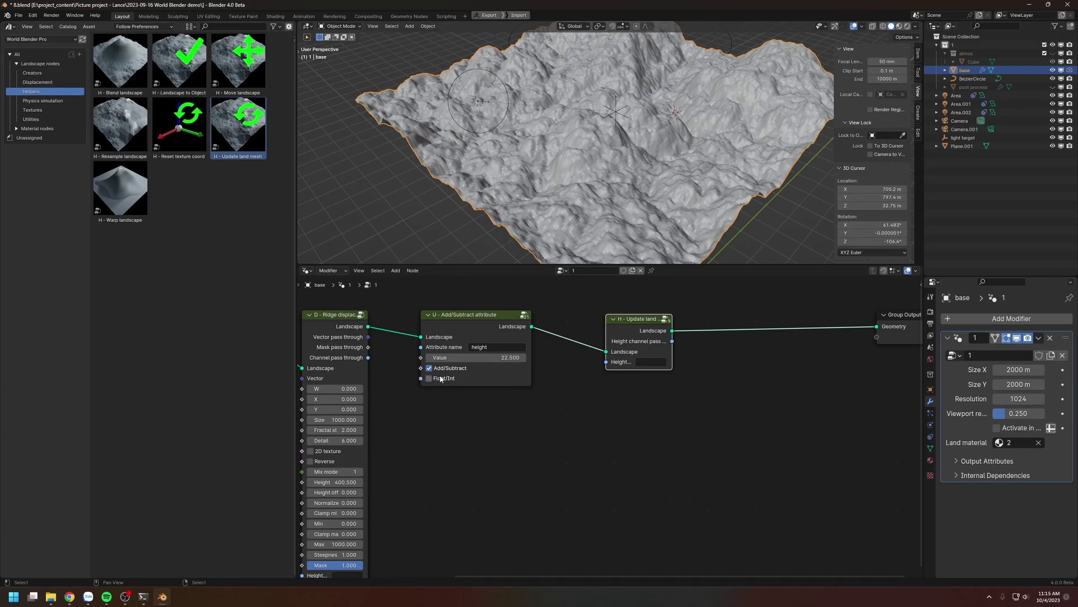
Replace the Add/Subtract attribute node with a Multiply/Divide attribute node feeding Update land mesh.
left_click(466, 325)
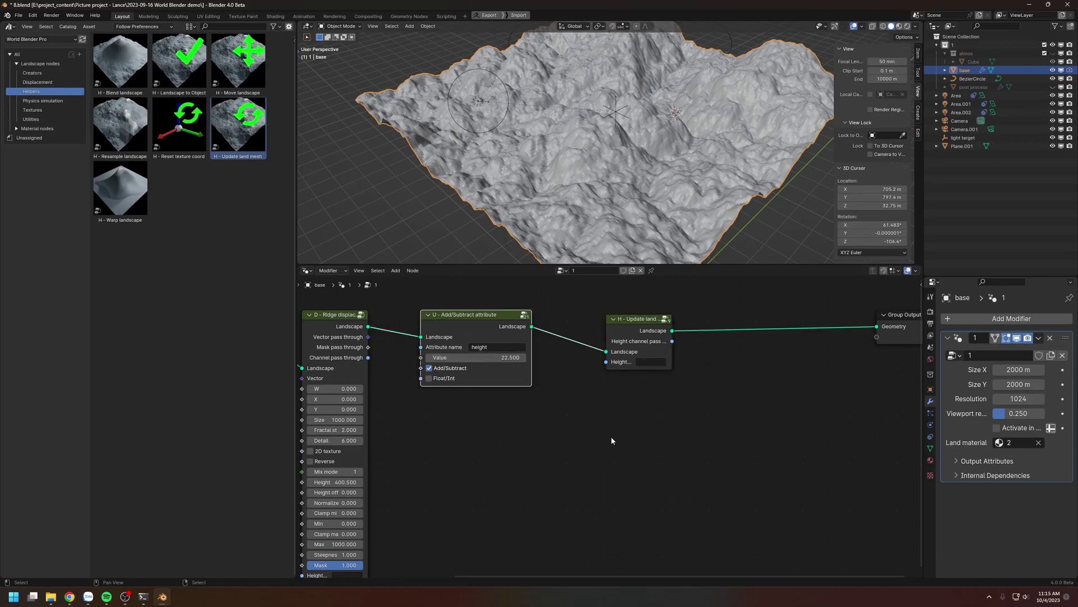
scroll(611, 437, "down", 1)
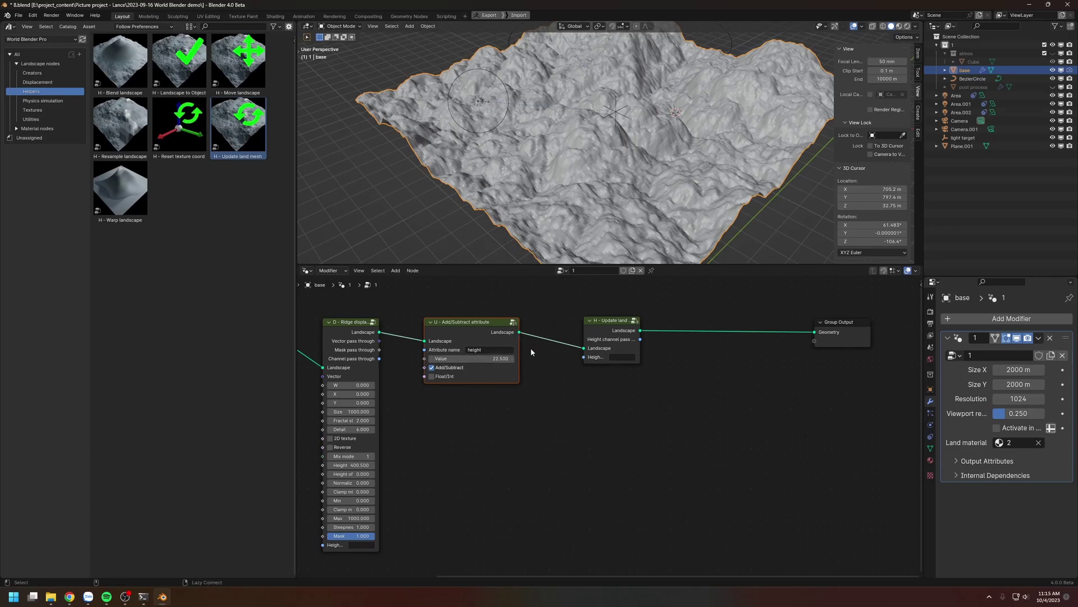
key("ctrl+x")
left_click(31, 119)
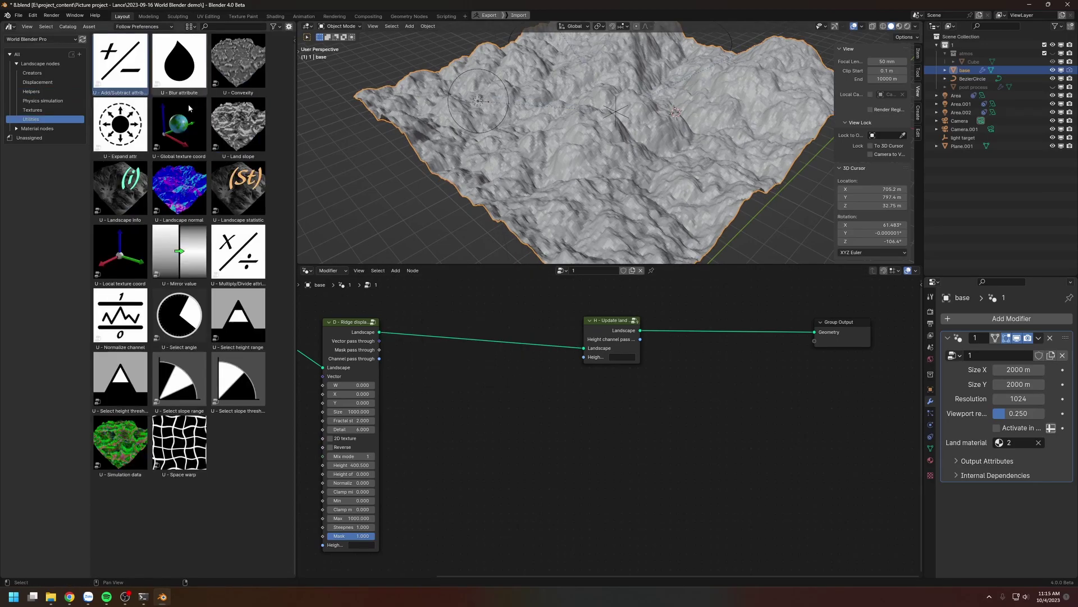
left_click(245, 254)
left_click_drag(218, 267, 511, 326)
left_click(470, 325)
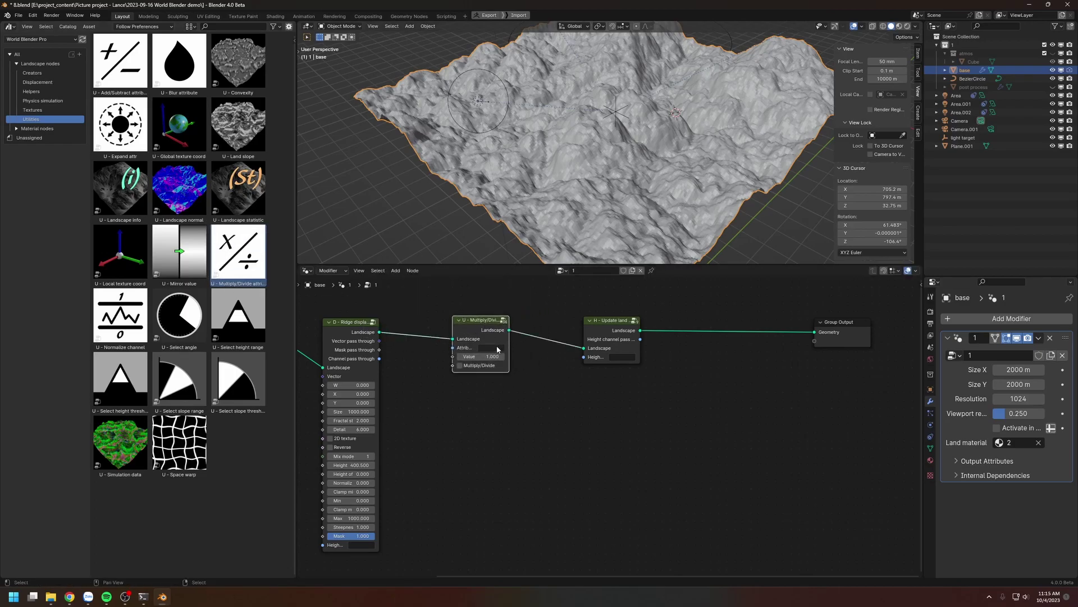
Set the Multiply/Divide node's attribute name to height.
scroll(457, 362, "up", 1)
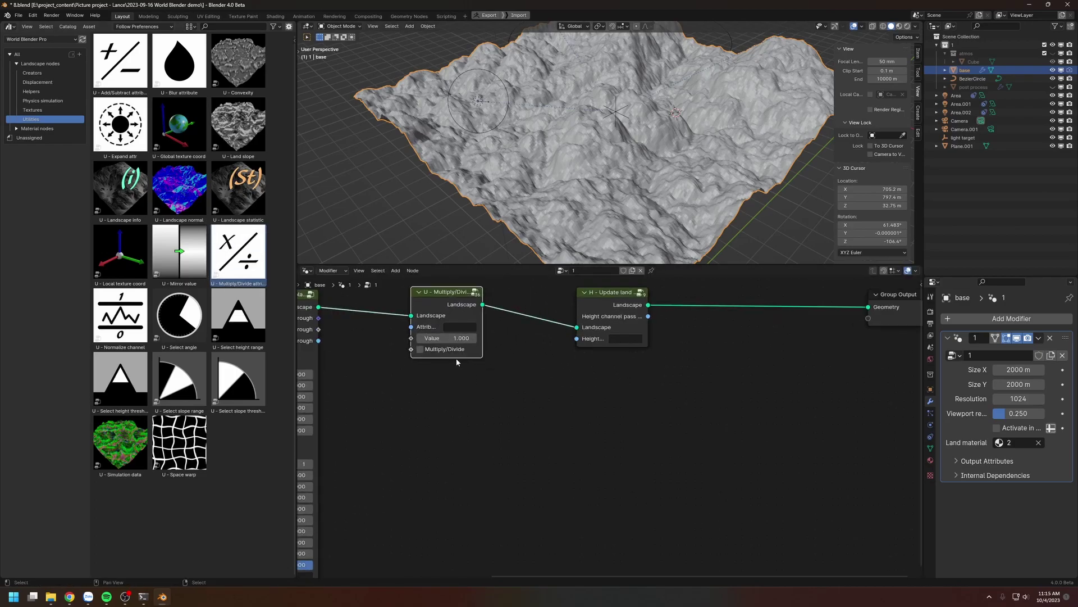
middle_click_drag(463, 354, 517, 394)
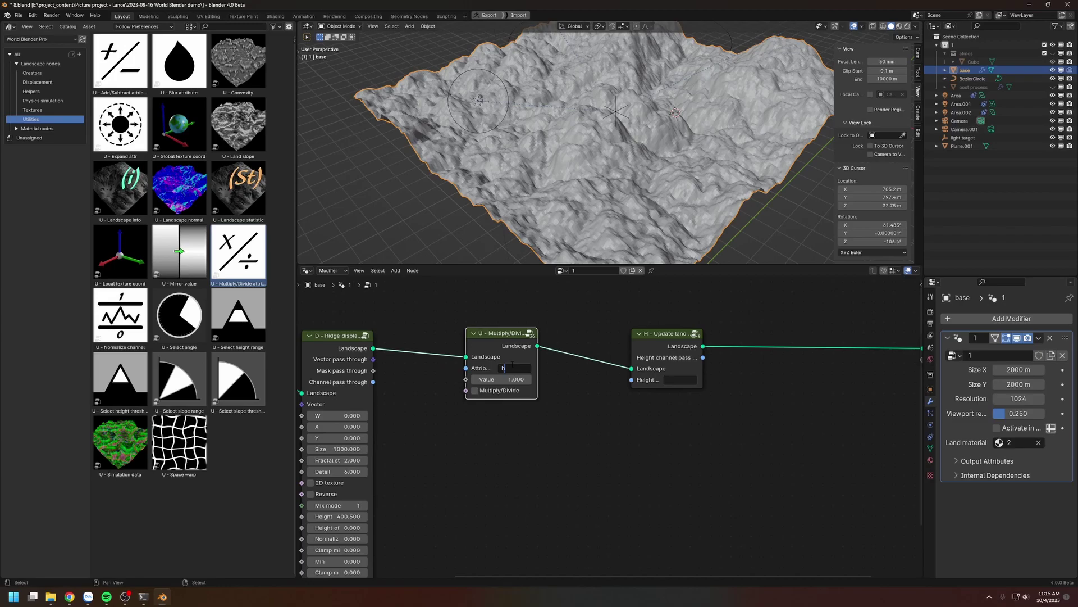
type("t")
scroll(551, 433, "up", 1)
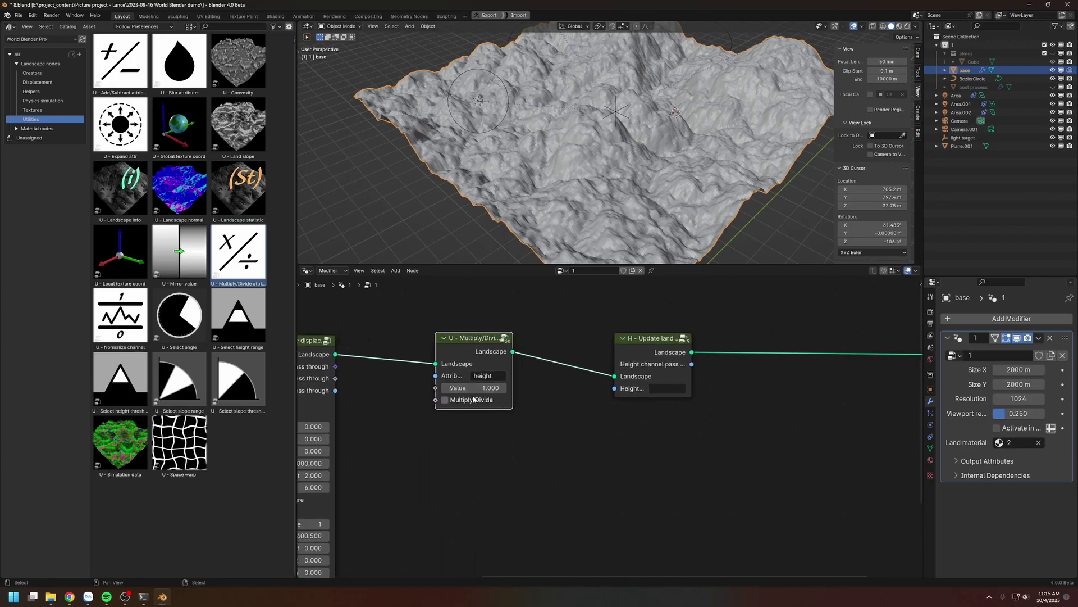
Set the Multiply/Divide node's value to 2.4 and inspect the scaled terrain.
left_click_drag(458, 388, 480, 388)
scroll(590, 159, "down", 5)
middle_click_drag(590, 159, 537, 262)
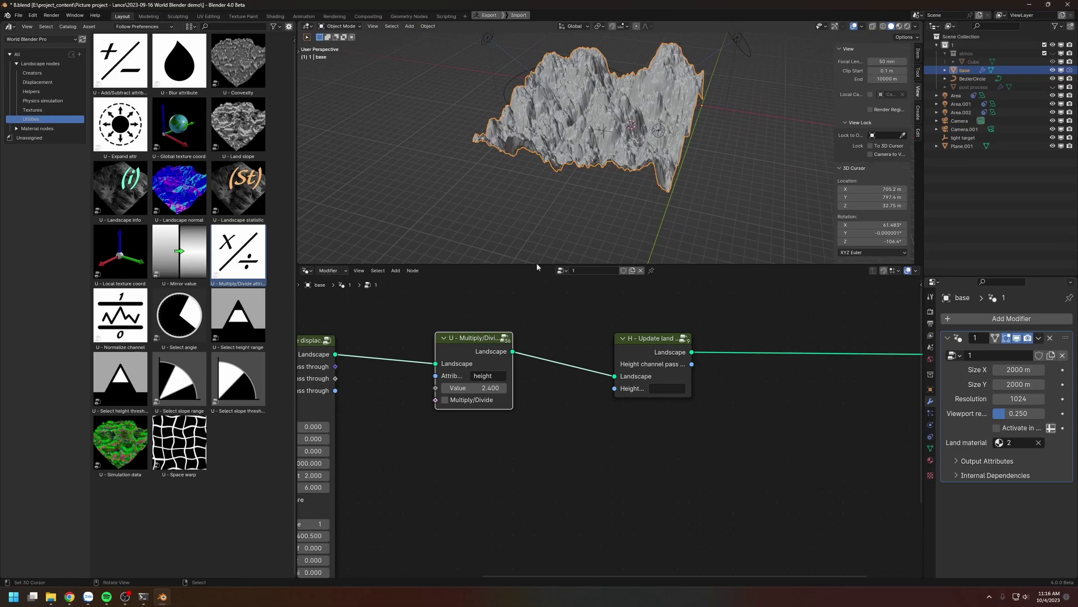
middle_click_drag(559, 121, 585, 95)
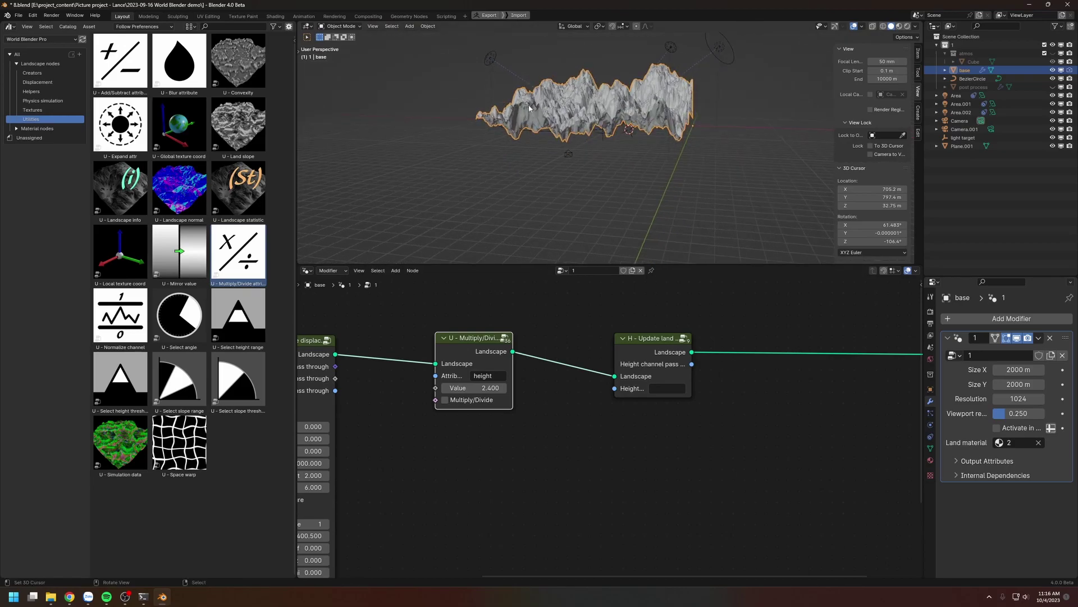
Raise the Multiply/Divide node's value to 3.5 and enable its Multiply/Divide option.
left_click_drag(483, 388, 429, 396)
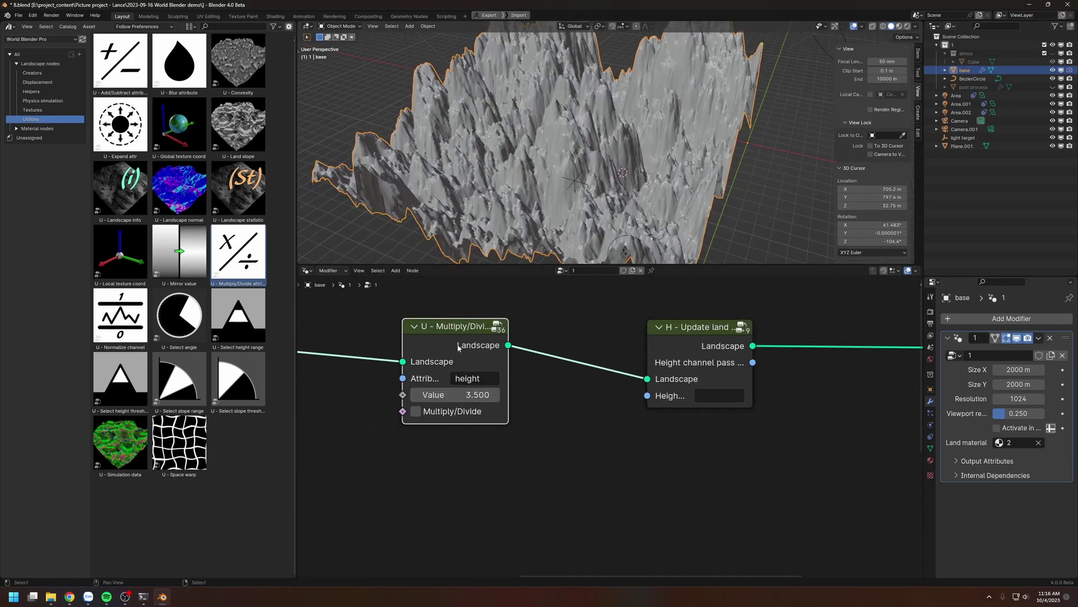
left_click(416, 413)
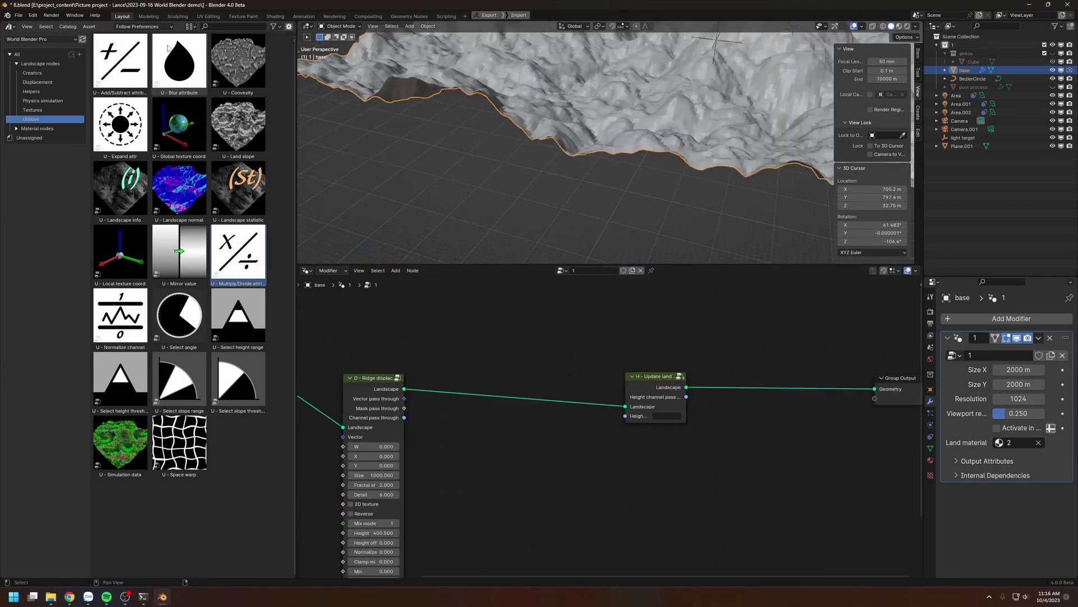
Insert a Blur attribute node between ridge displacement and Update land mesh, with attribute name height.
left_click(176, 64)
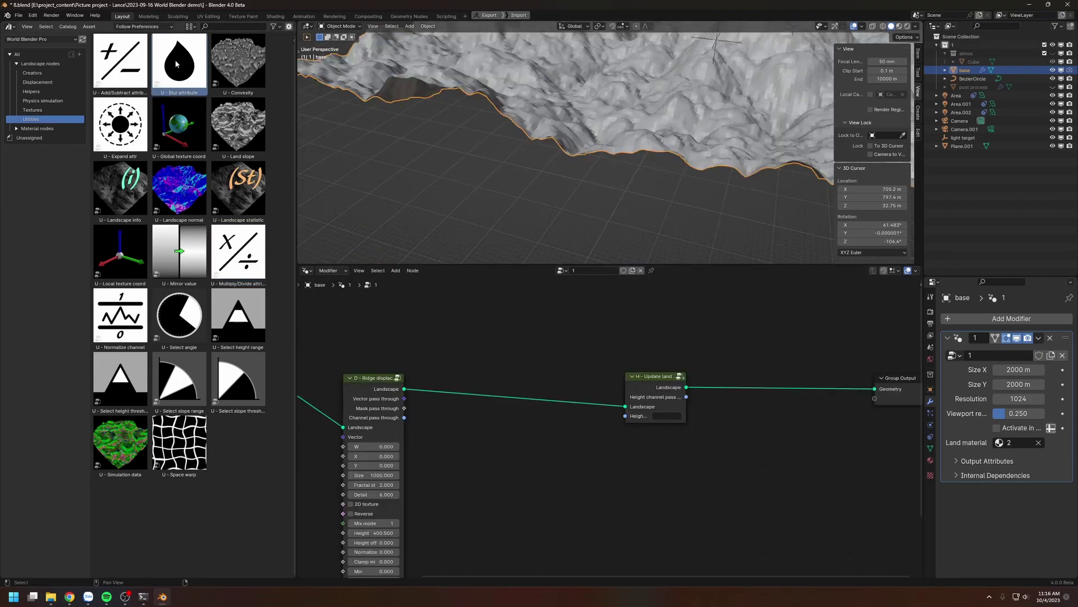
left_click_drag(180, 61, 515, 382)
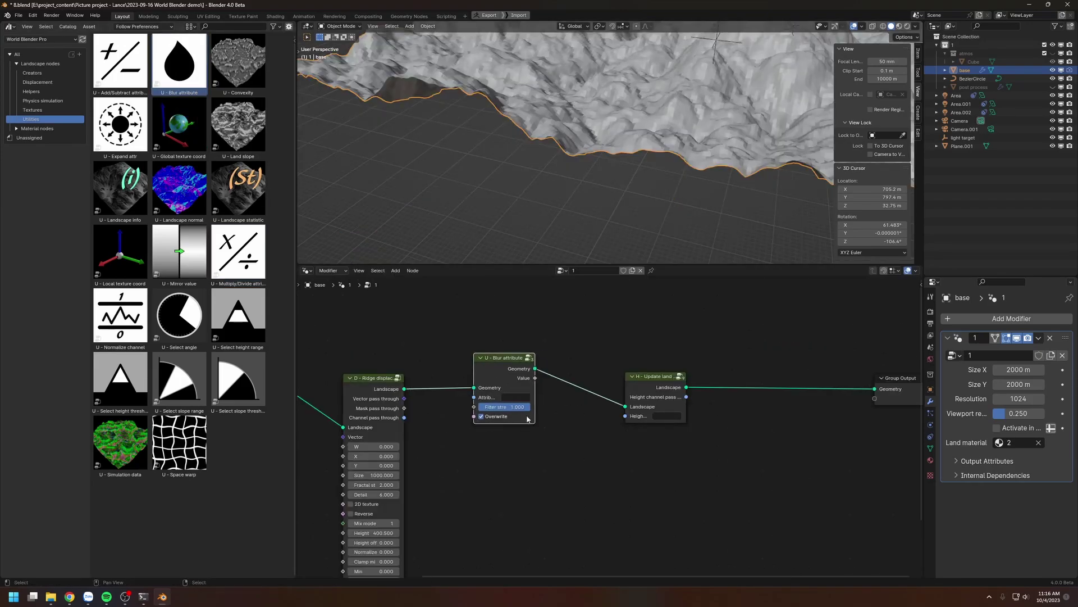
left_click(515, 405)
scroll(515, 405, "up", 1)
left_click(516, 394)
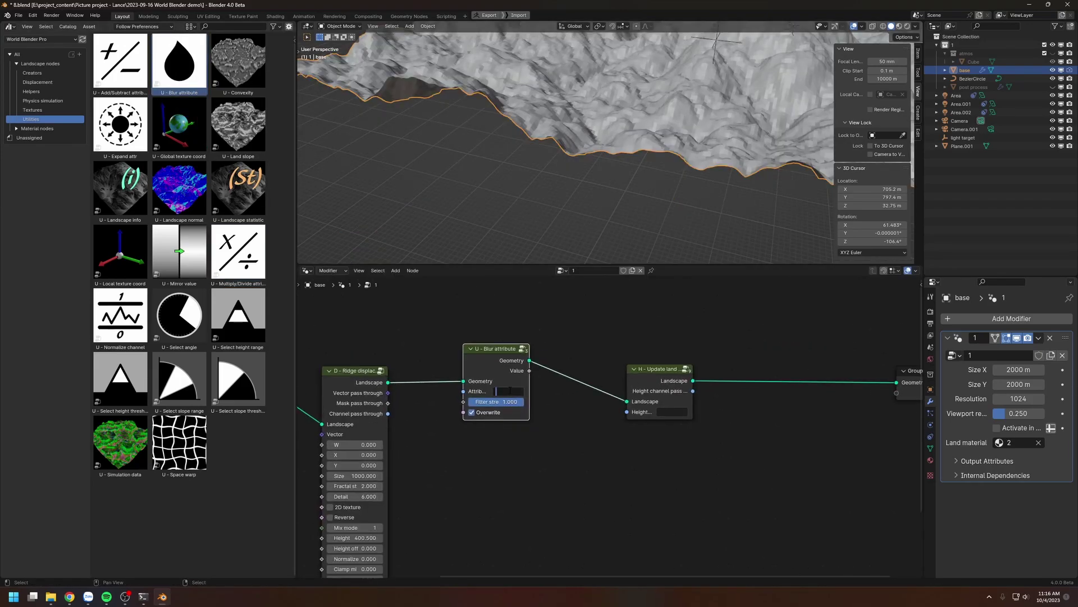
type("height")
key("Return")
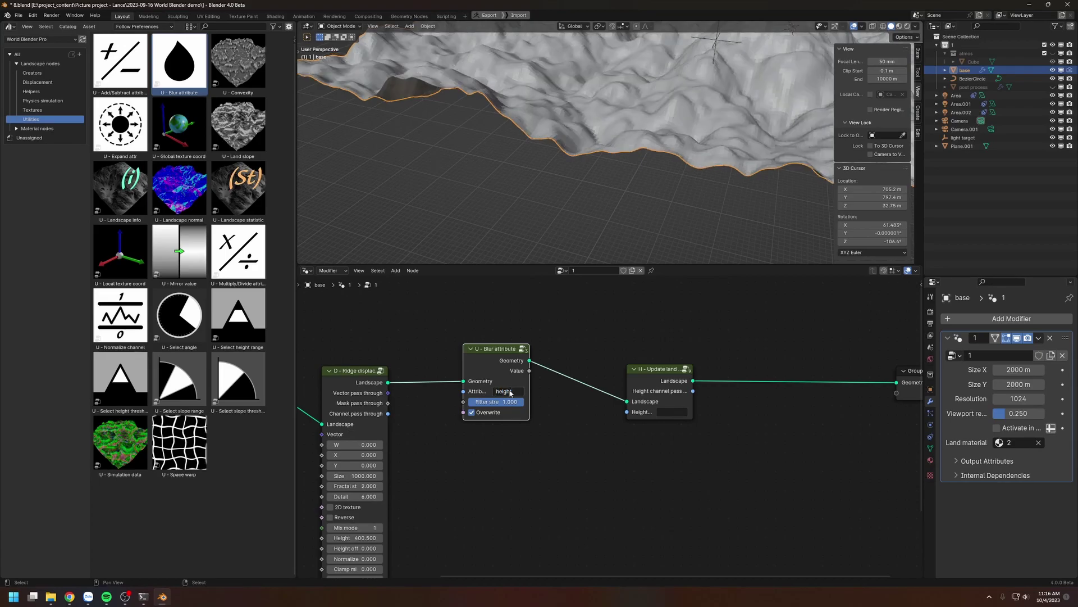
Examine the blurred terrain up close and try to raise the Blur attribute node's filter size.
middle_click_drag(524, 217, 541, 180)
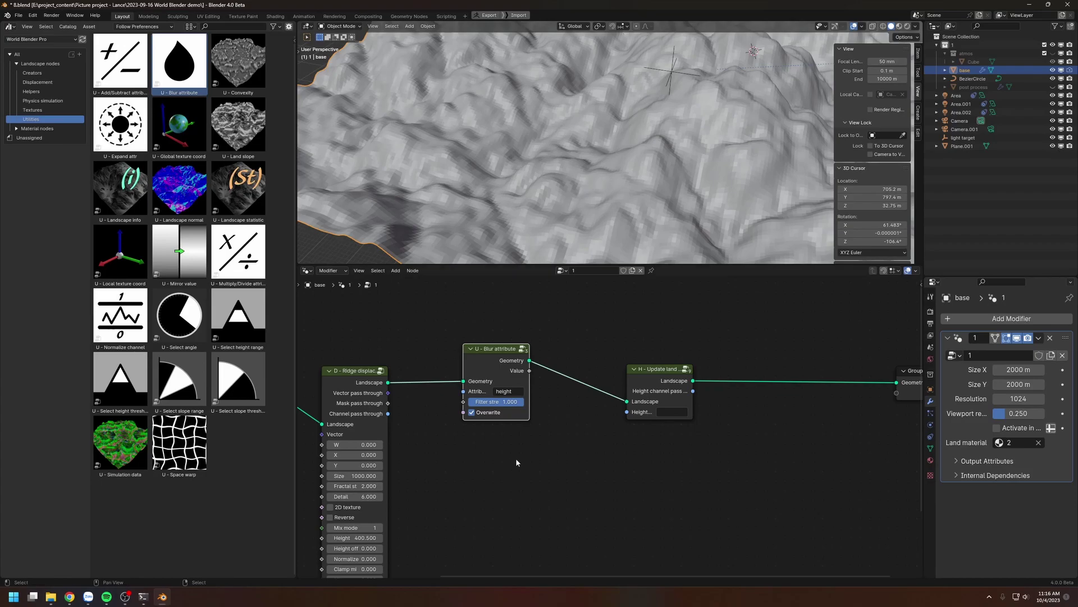
left_click_drag(505, 402, 527, 402)
middle_click_drag(582, 427, 548, 433)
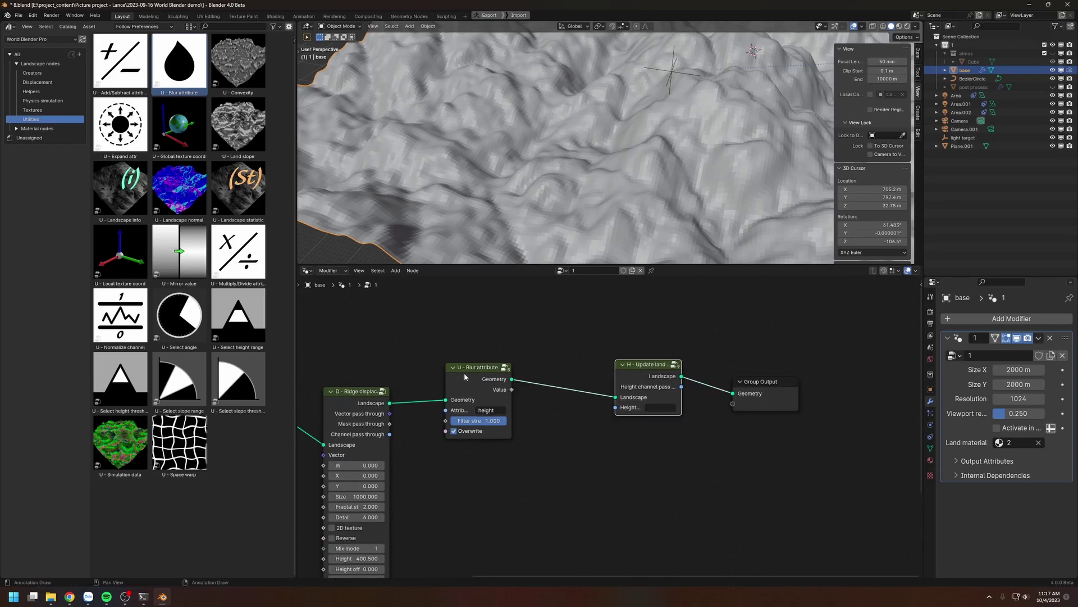
Duplicate the Blur attribute node and insert the copy before the Update land mesh node.
left_click(466, 373)
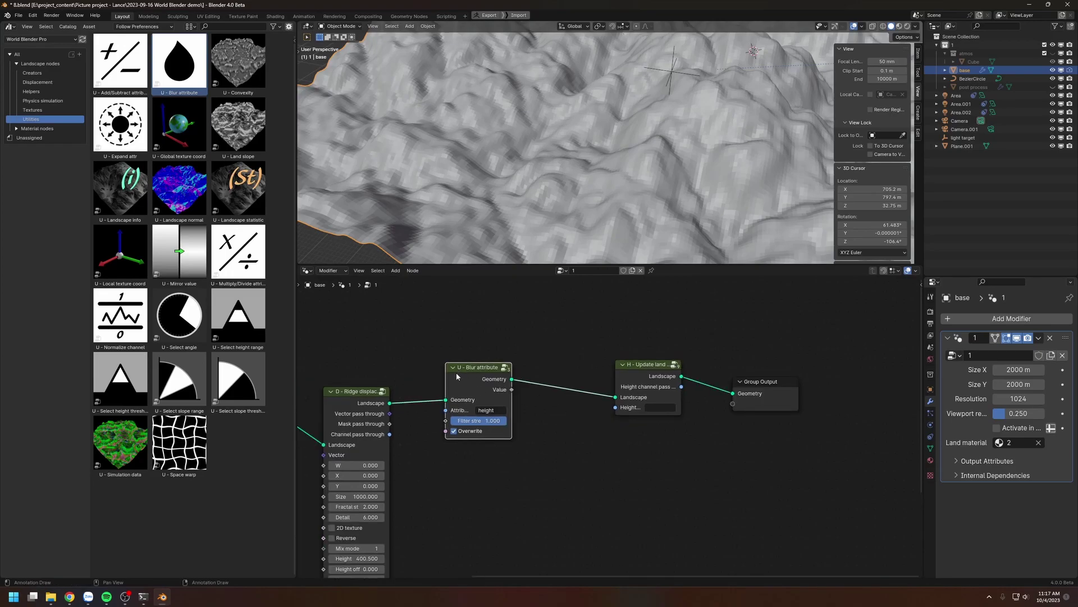
key("shift+d")
left_click(559, 371)
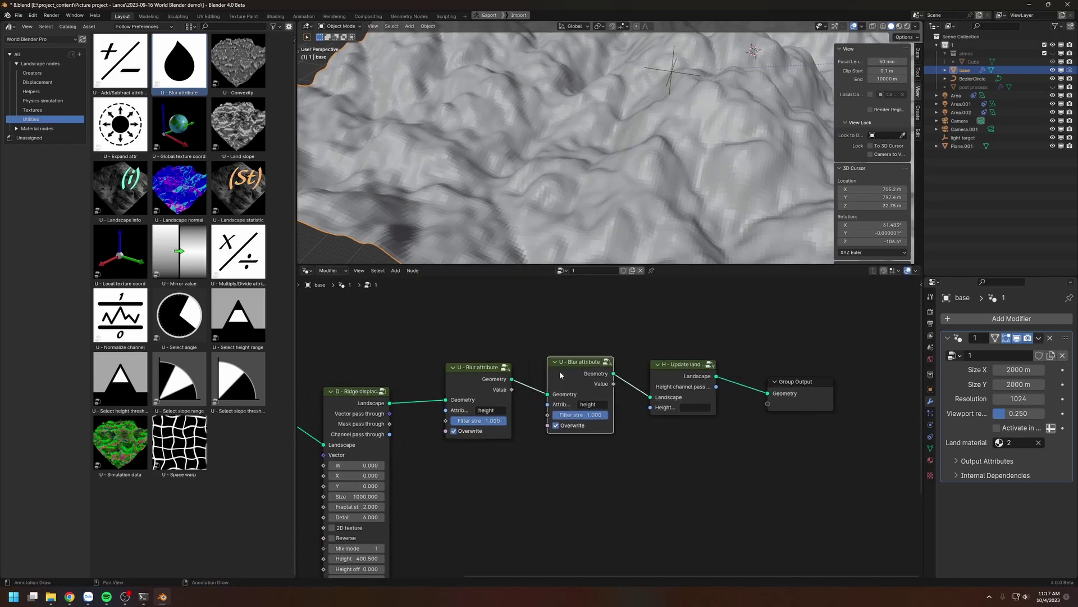
Insert two more copies of the Blur attribute node in the chain before the Update land mesh node.
key("shift+d")
left_click(663, 370)
key("shift+d")
left_click(747, 376)
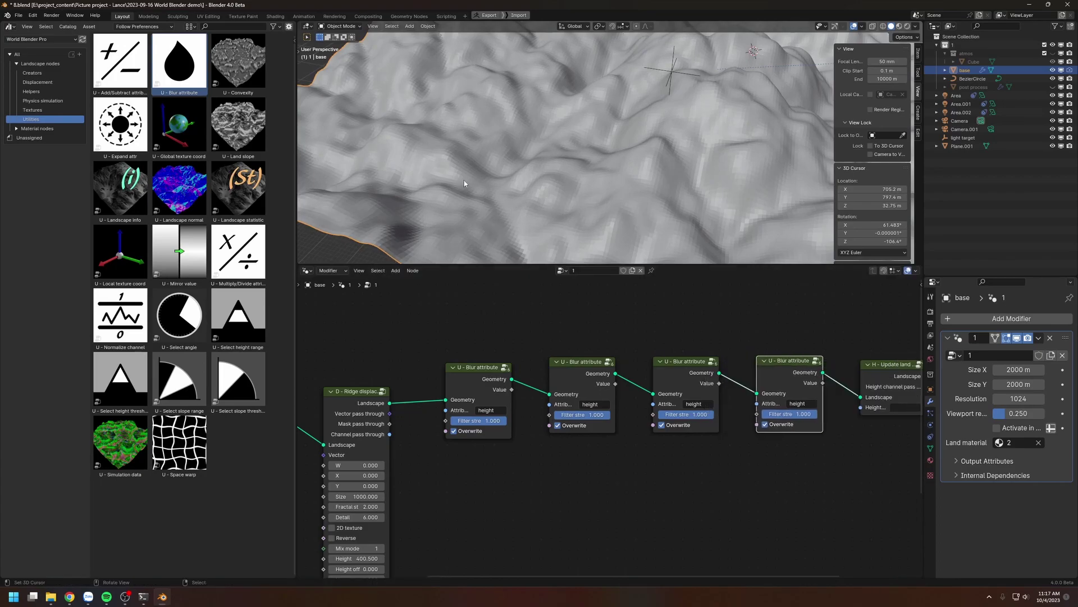
middle_click_drag(465, 180, 567, 115)
middle_click_drag(473, 335, 455, 349)
Remove the duplicated Blur attribute nodes and turn off Overwrite on the remaining one.
left_click_drag(428, 330, 811, 483)
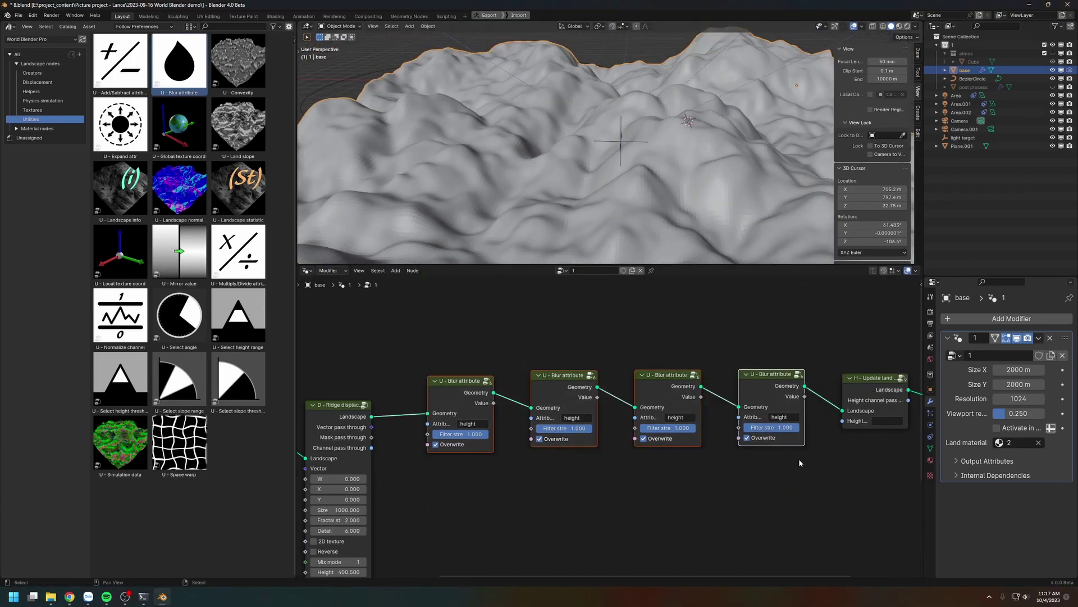
middle_click_drag(513, 158, 538, 177)
middle_click_drag(624, 224, 612, 191)
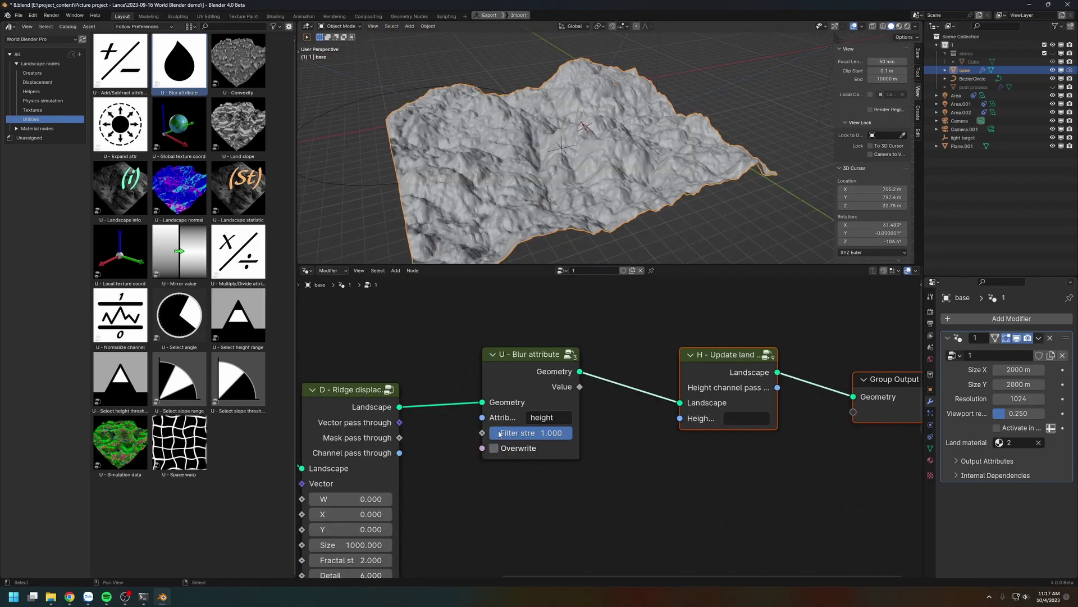
left_click(495, 448)
Move the Update land mesh and Group Output nodes farther from the Blur attribute node to make room.
scroll(562, 444, "down", 1)
middle_click_drag(657, 436, 563, 467)
left_click_drag(564, 474, 733, 356)
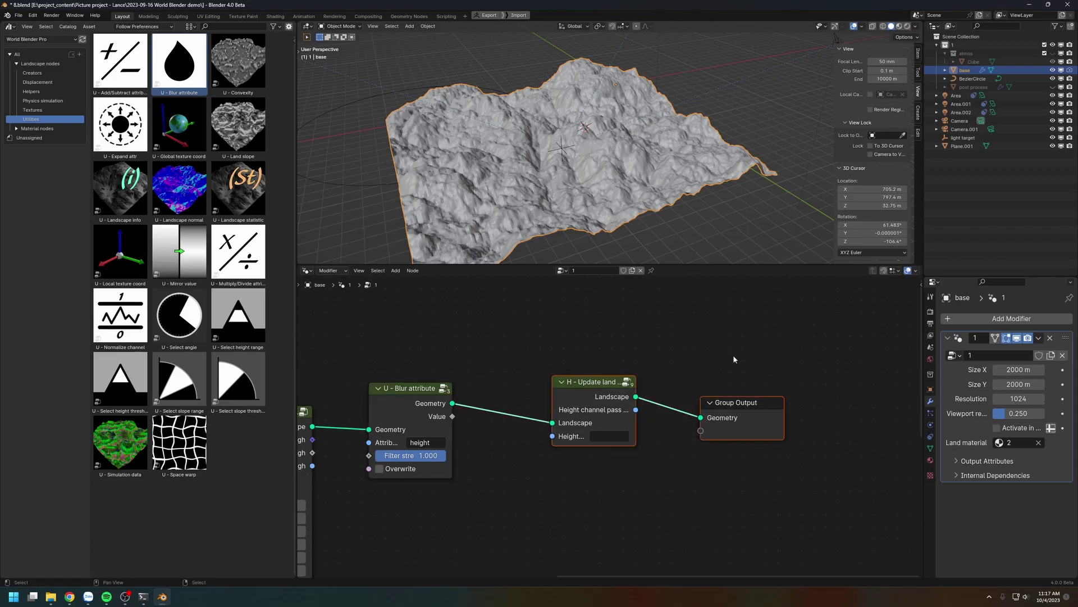
key("g")
left_click(832, 344)
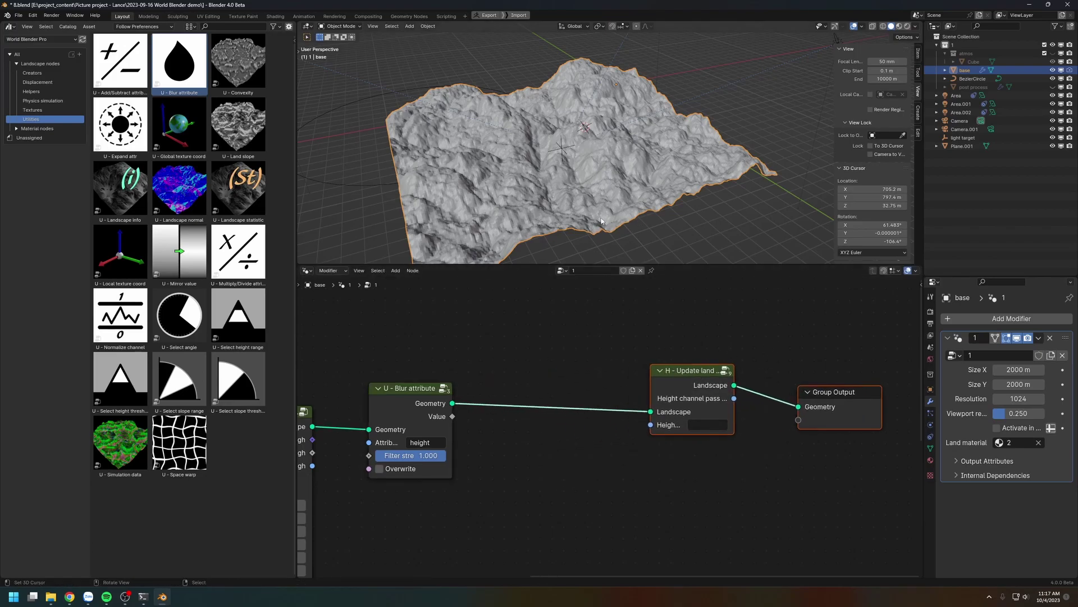
Insert a Store Named Attribute node between the Blur attribute and Update land mesh nodes.
middle_click_drag(500, 416, 529, 392)
scroll(530, 392, "up", 1)
left_click_drag(461, 386, 553, 447)
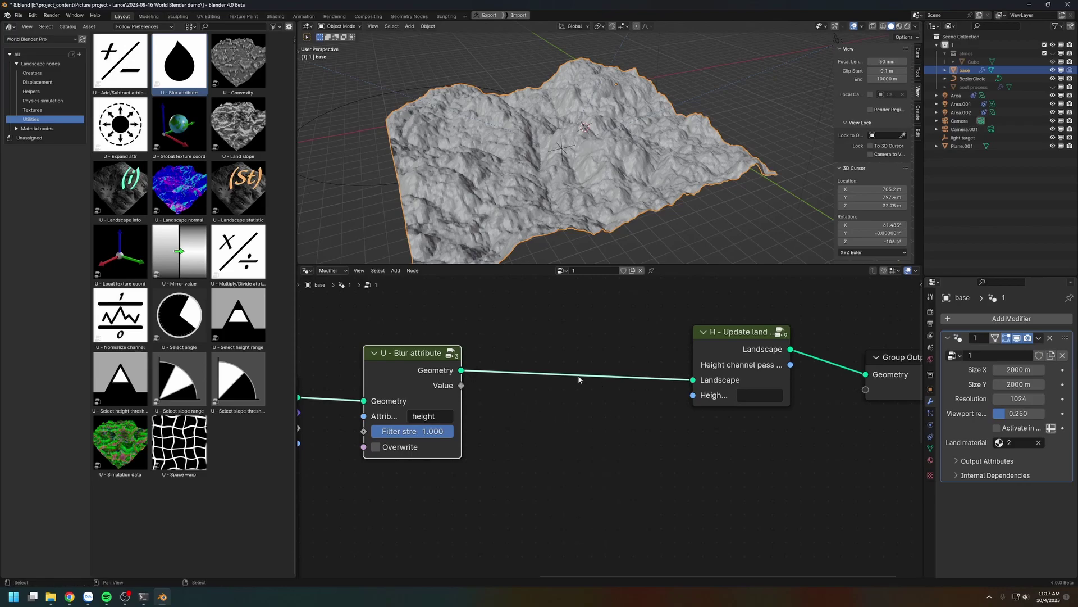
key("shift+a")
mouse_move(576, 380)
left_click(635, 400)
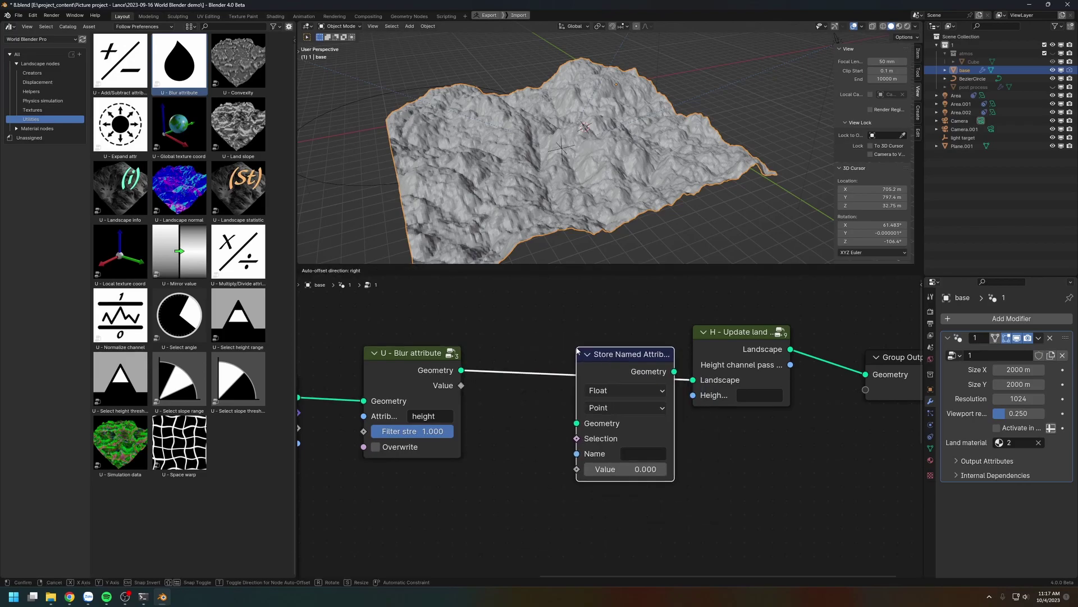
left_click(551, 313)
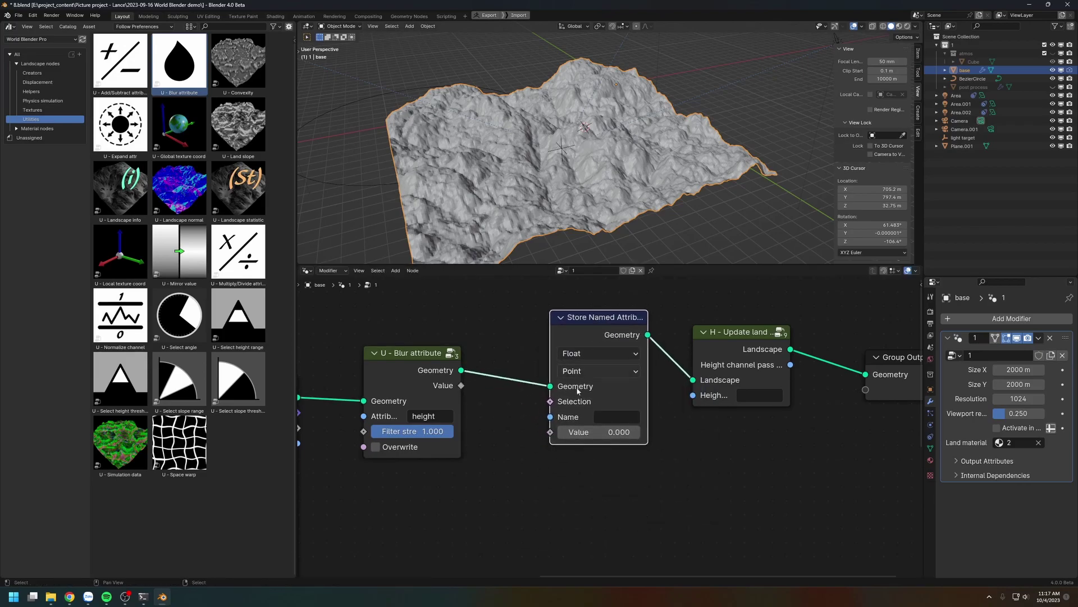
Name the stored attribute height 2 and feed it from the Blur attribute node's Value output.
left_click(618, 419)
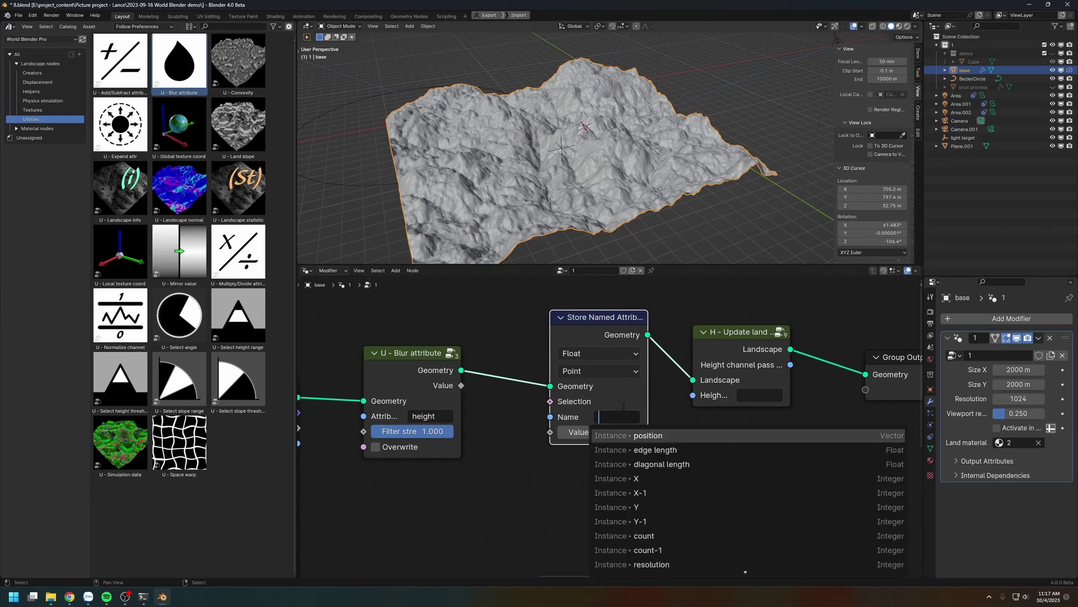
type("height 2")
key("Return")
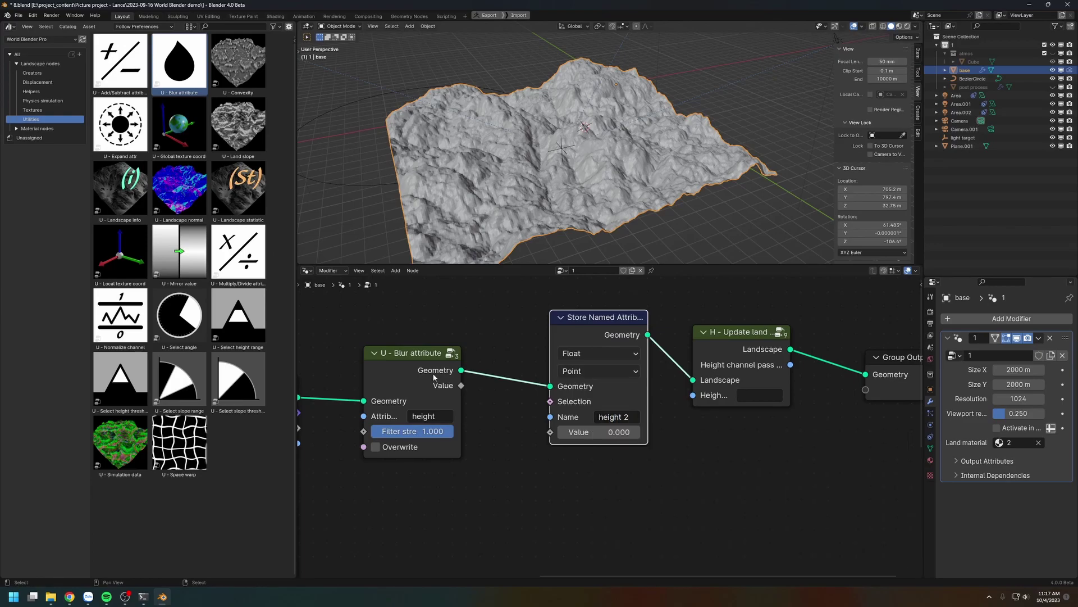
left_click_drag(461, 385, 550, 432)
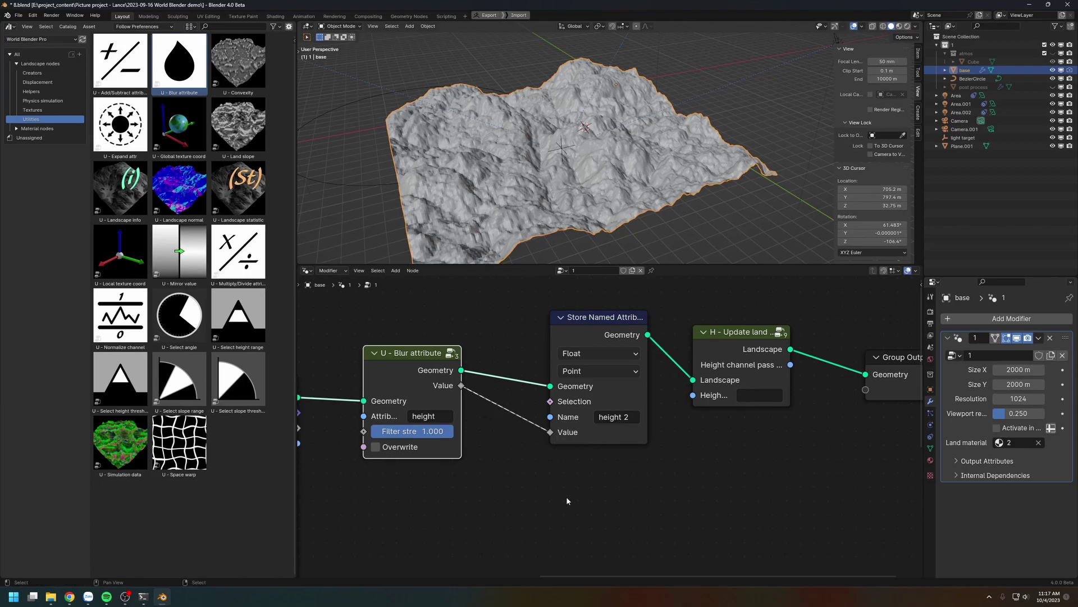
Set the Update land mesh node's height attribute name to height 2.
scroll(566, 496, "down", 2)
scroll(696, 507, "up", 2)
left_click(635, 420)
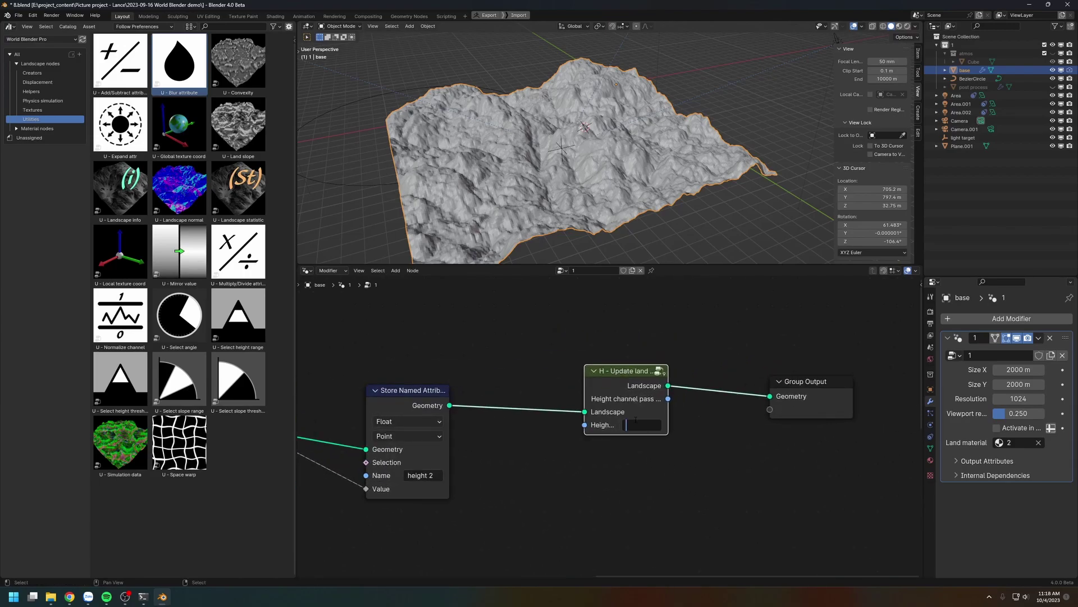
type("height 2")
key("Return")
middle_click_drag(367, 473, 457, 452)
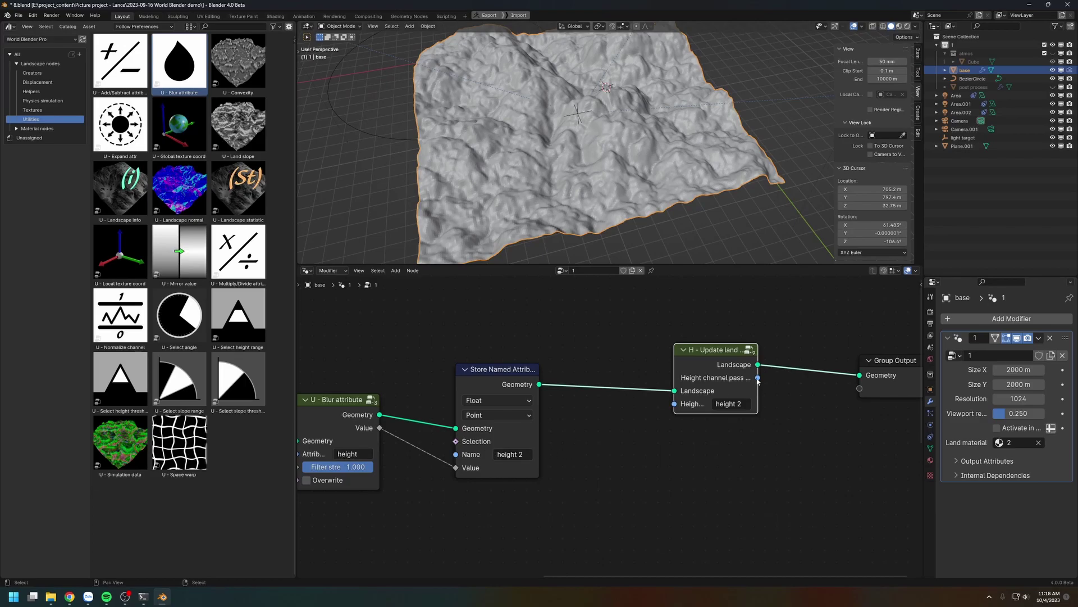
Change the Update land mesh node's height attribute name back to height.
left_click_drag(738, 403, 784, 400)
key("BackSpace")
key("BackSpace")
key("Return")
Remove the Store Named Attribute node while keeping Blur attribute linked to Update land mesh.
scroll(605, 425, "down", 3)
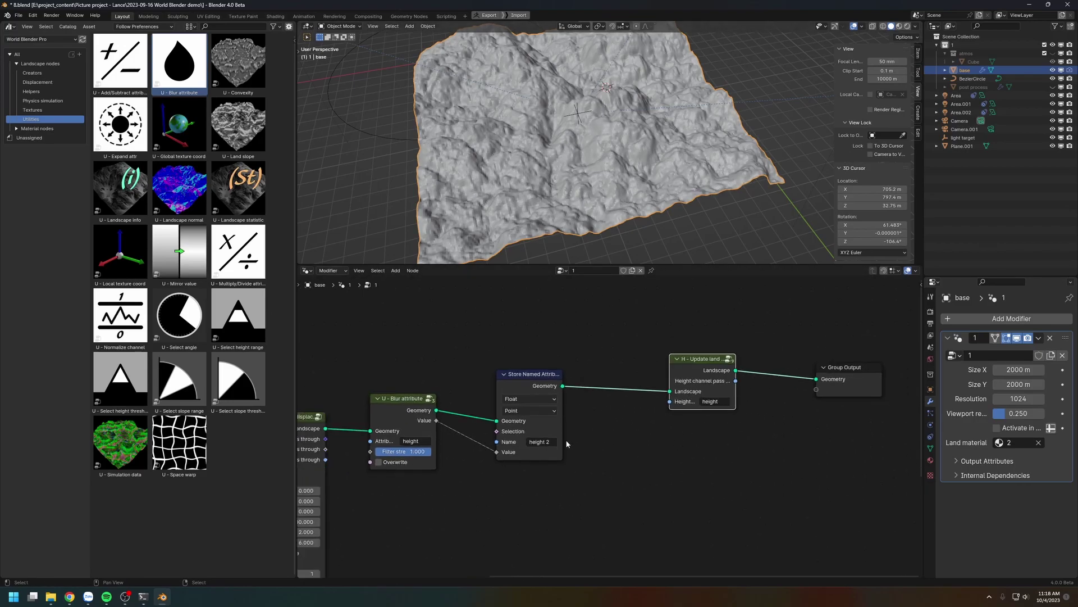
left_click_drag(556, 338, 514, 410)
key("ctrl+x")
Add an Expand attr utility node to the node tree, below the link into Update land mesh.
middle_click_drag(514, 389, 539, 375)
scroll(511, 430, "up", 1)
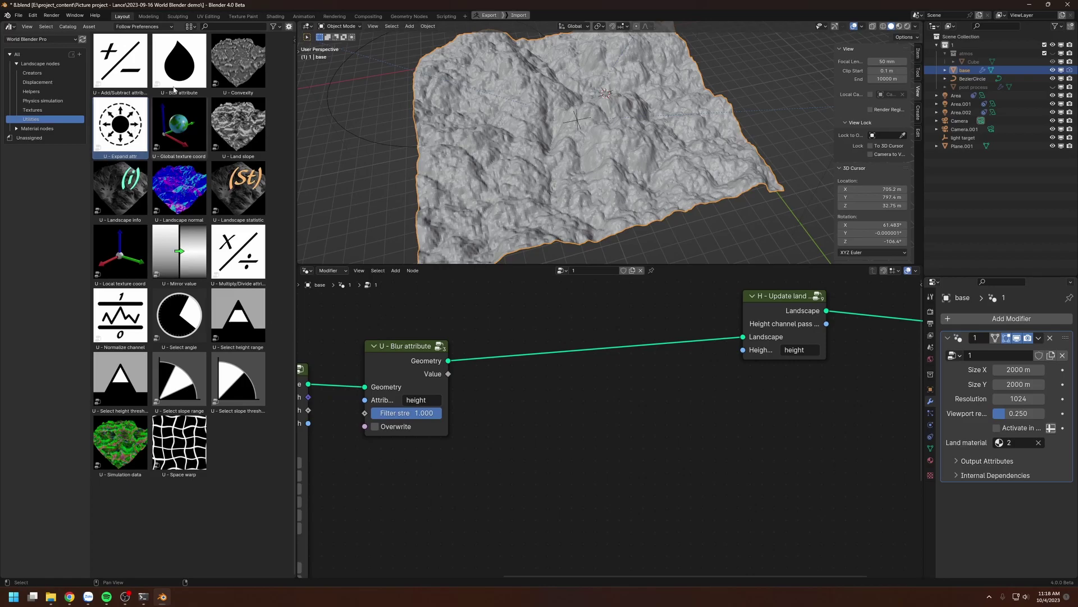
left_click_drag(119, 129, 537, 419)
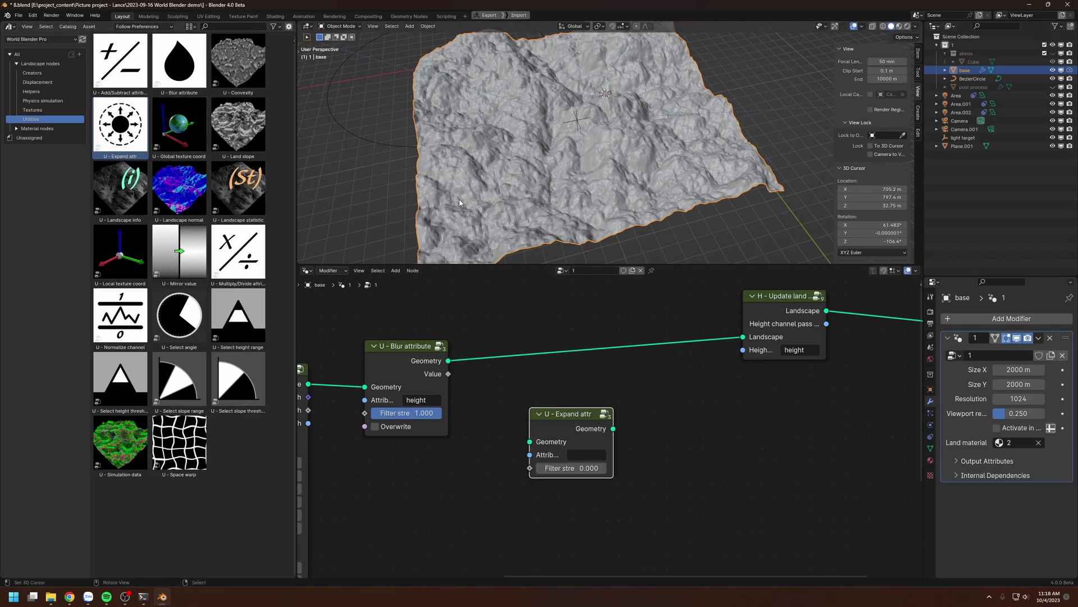
middle_click_drag(602, 223, 497, 152)
scroll(543, 207, "up", 2)
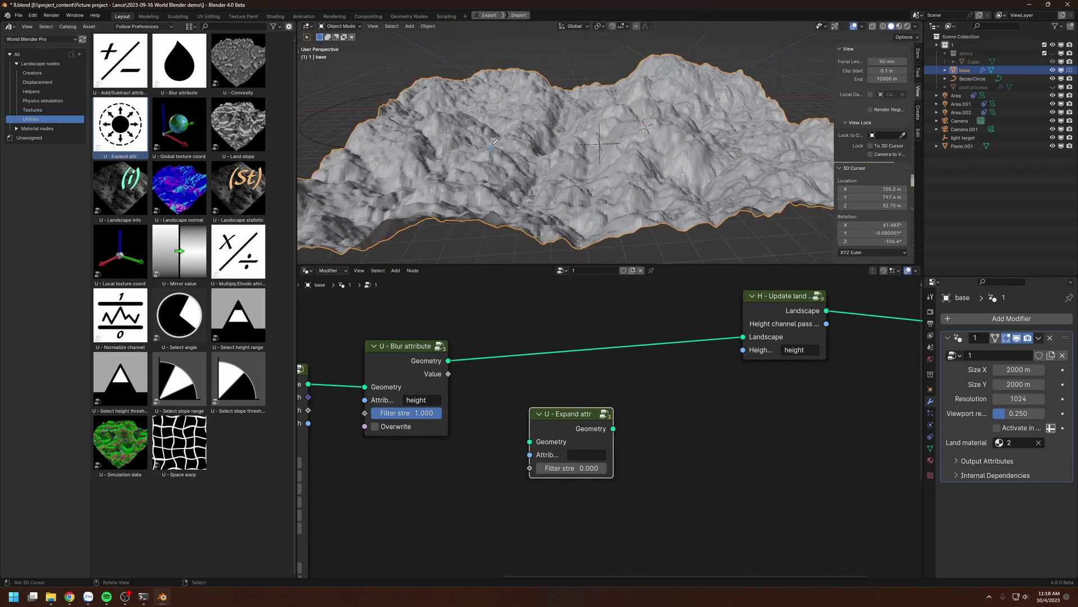
left_click_drag(515, 159, 543, 174)
middle_click_drag(509, 362, 525, 350)
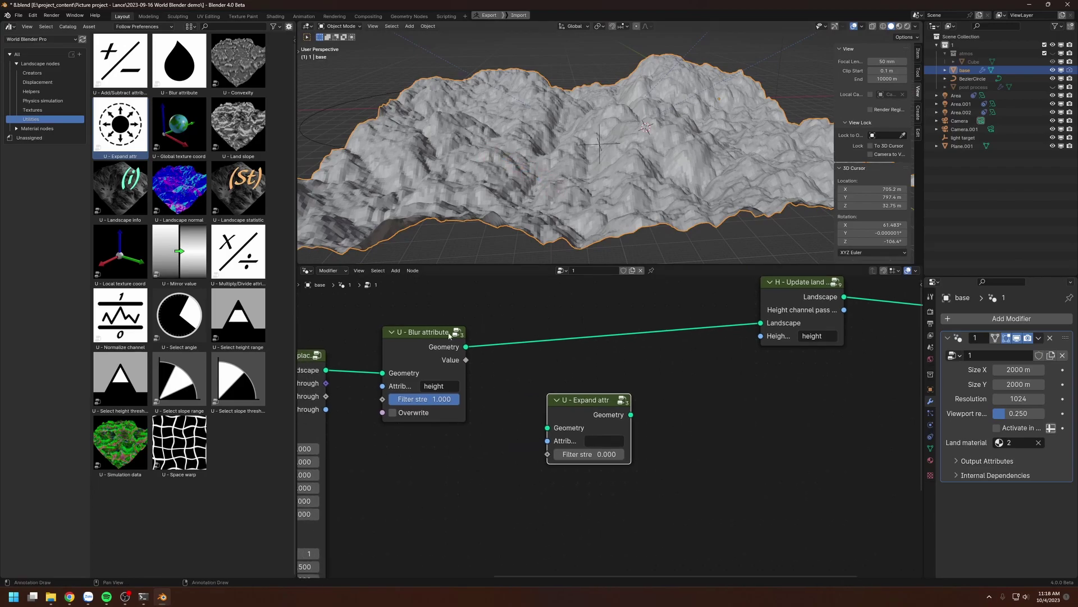
Replace the Blur attribute node with the Expand attr node between ridge displacement and Update land mesh.
left_click(421, 333)
key("ctrl+x")
left_click_drag(572, 412, 462, 322)
Set the Expand attr node's attribute name to height and its filter strength to 1.
left_click(497, 348)
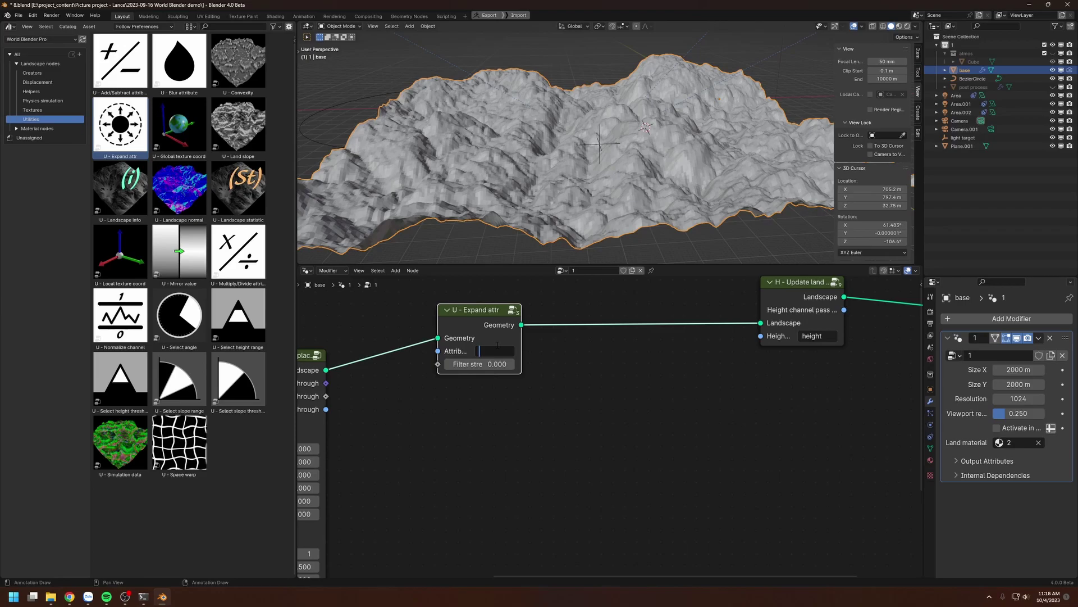
type("height")
key("Return")
left_click(460, 365)
type("1")
key("Return")
Insert four copies of the Expand attr node in the chain before the Update land mesh node.
mouse_move(570, 160)
middle_mouse_down()
mouse_move(574, 170)
mouse_move(558, 147)
middle_mouse_up()
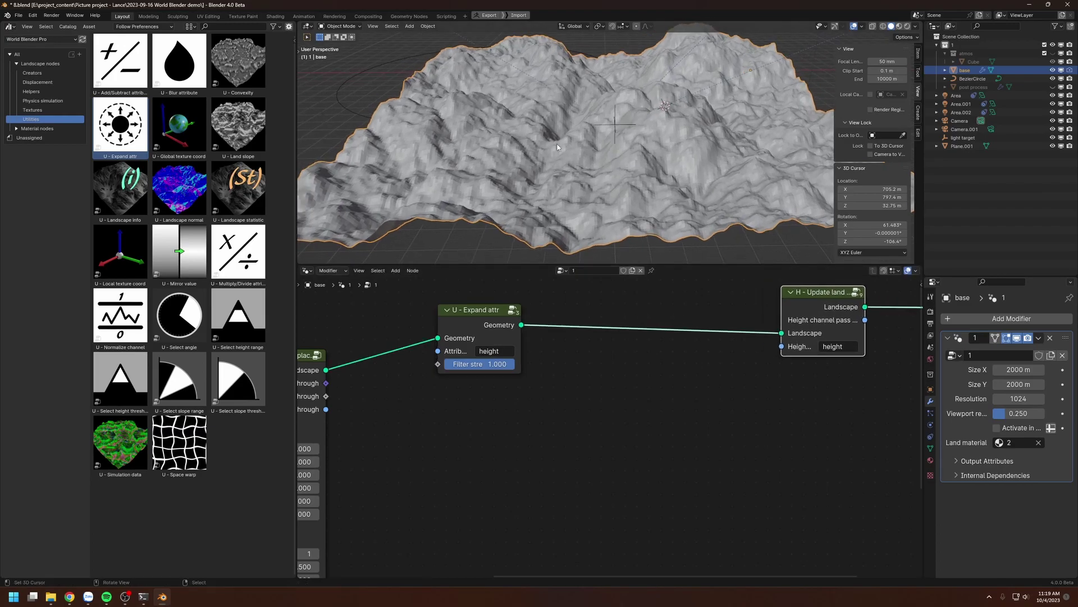
scroll(557, 147, "up", 4)
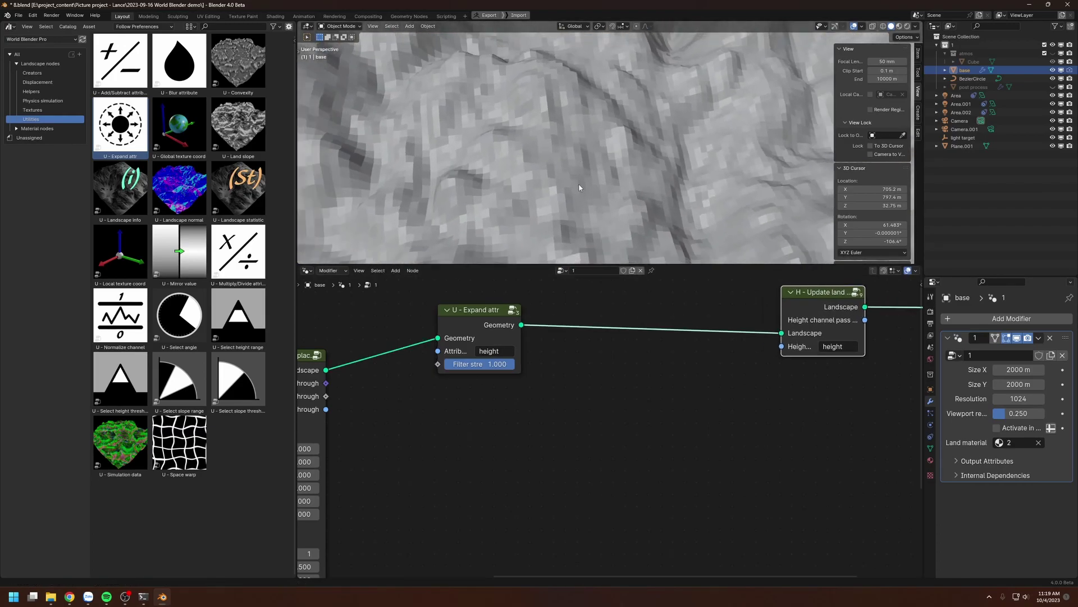
middle_click_drag(579, 188, 519, 153, "shift")
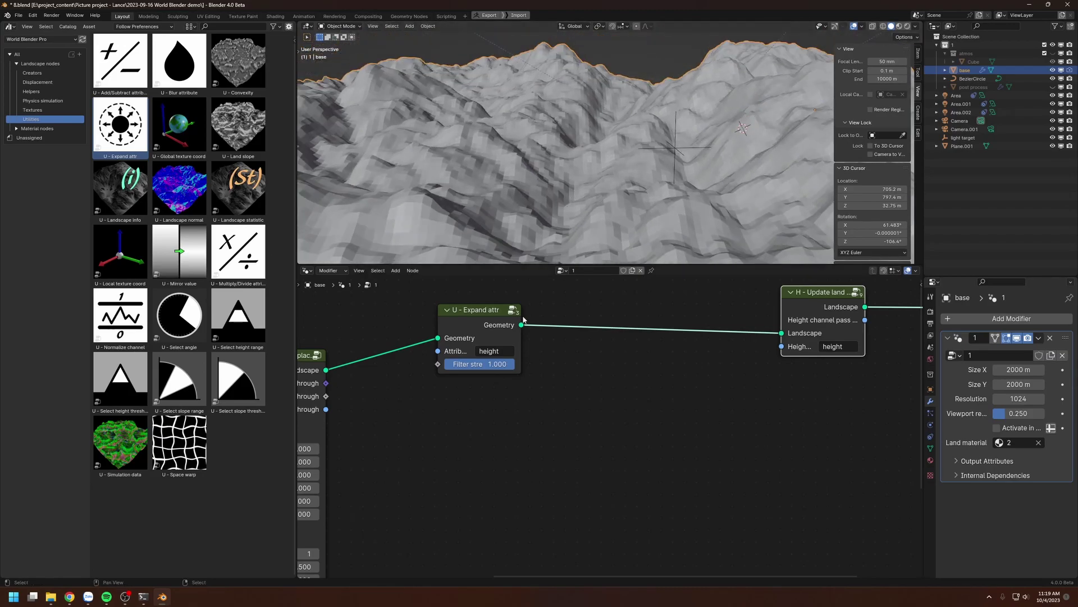
key("shift+d")
left_click(572, 327)
key("shift+d")
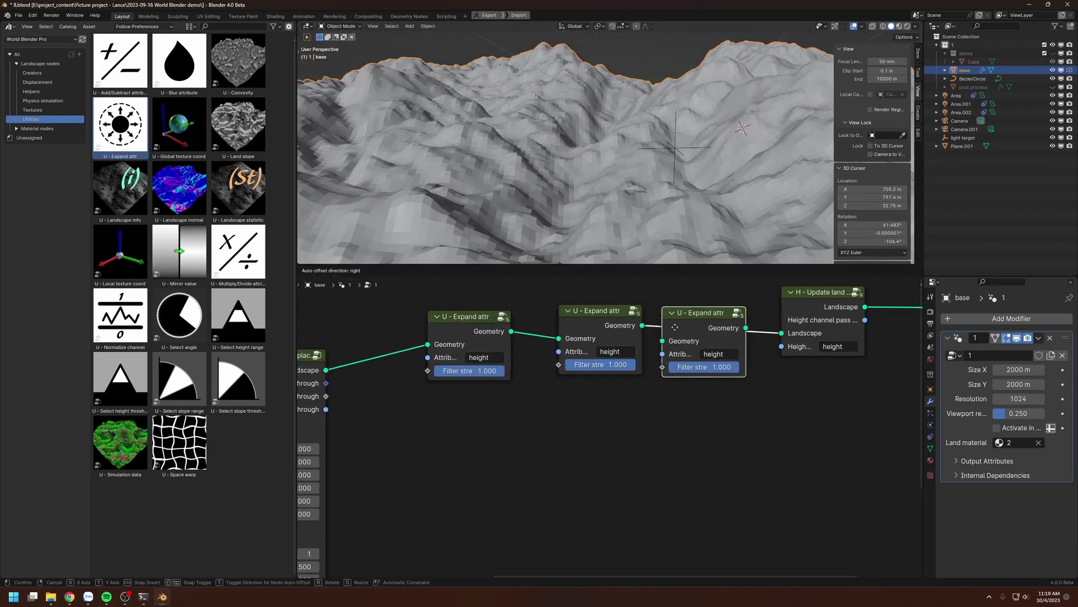
left_click(681, 327)
middle_click_drag(690, 323, 483, 342)
scroll(483, 342, "down", 2)
key("shift+d")
left_click(557, 339)
key("shift+d")
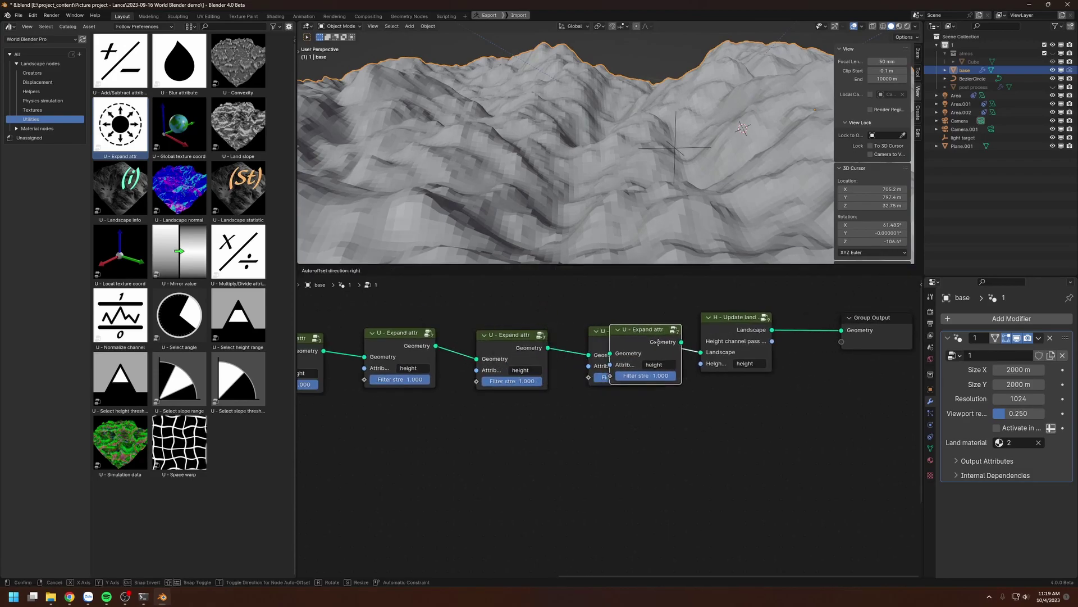
left_click(589, 344)
Connect the ridge displacement's Landscape output directly to Update land mesh and remove the Expand attr nodes.
middle_click_drag(552, 195, 647, 250)
scroll(436, 376, "down", 4)
middle_click_drag(386, 349, 458, 290)
scroll(459, 289, "down", 1)
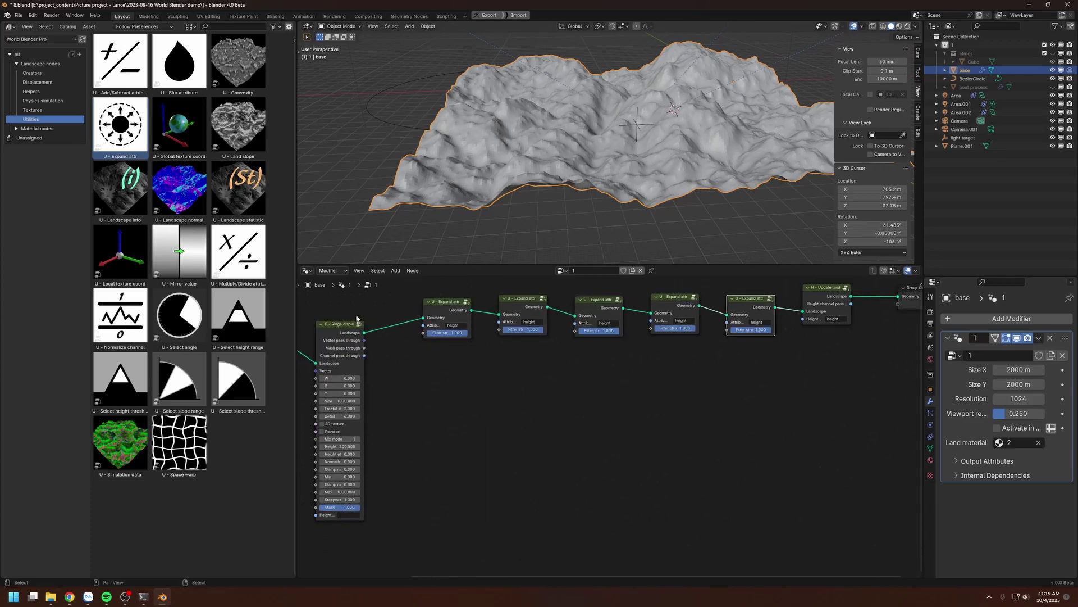
left_click_drag(364, 331, 803, 317)
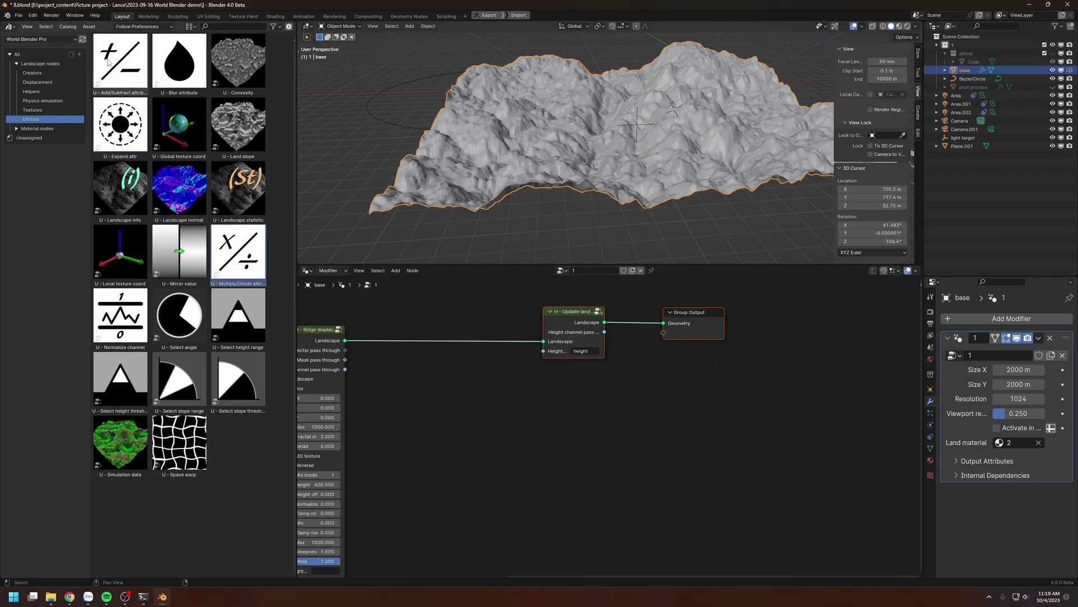
left_click(121, 125)
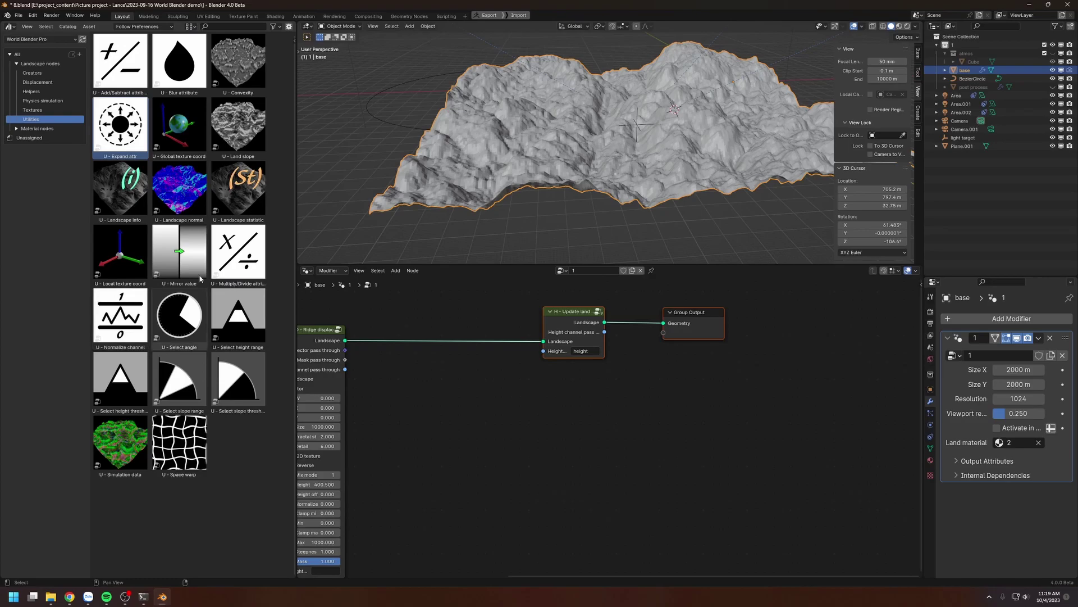
left_click(238, 253)
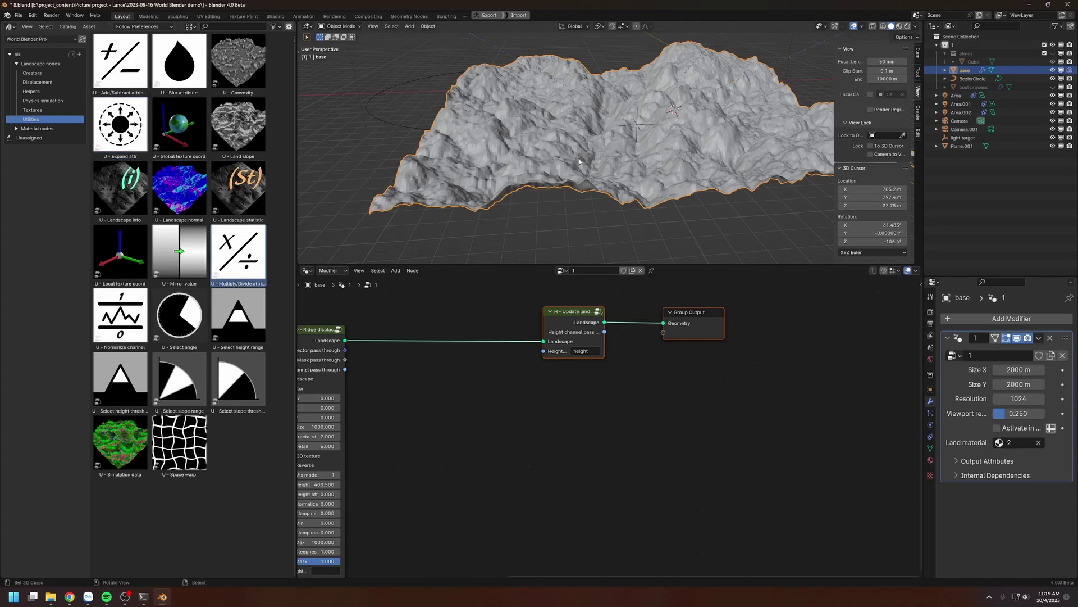
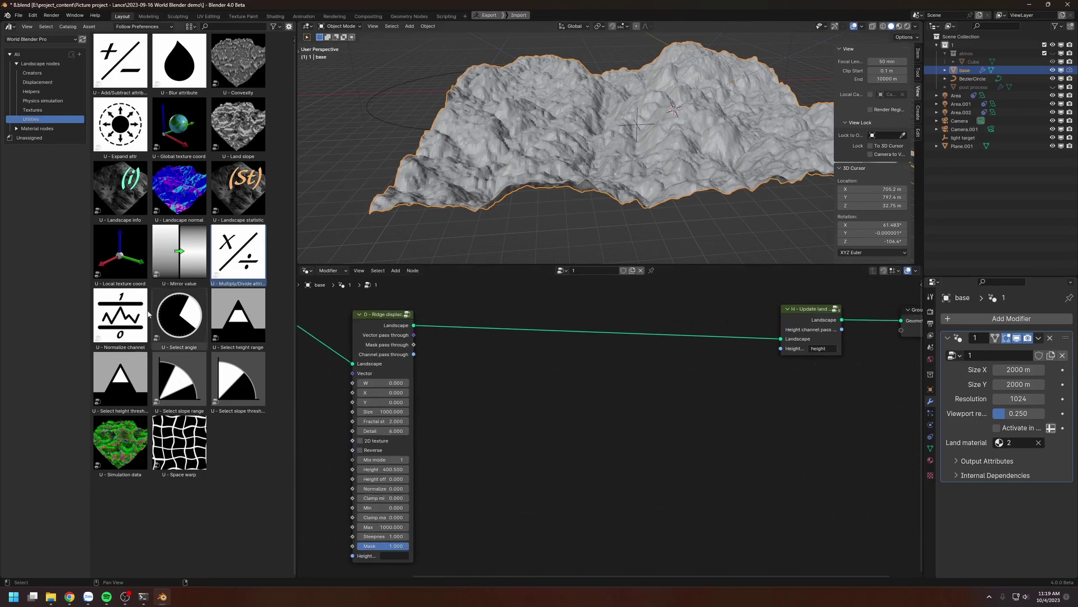
Add a Normalize channel utility node below the ridge displacement link and widen it.
left_click_drag(117, 327, 598, 417)
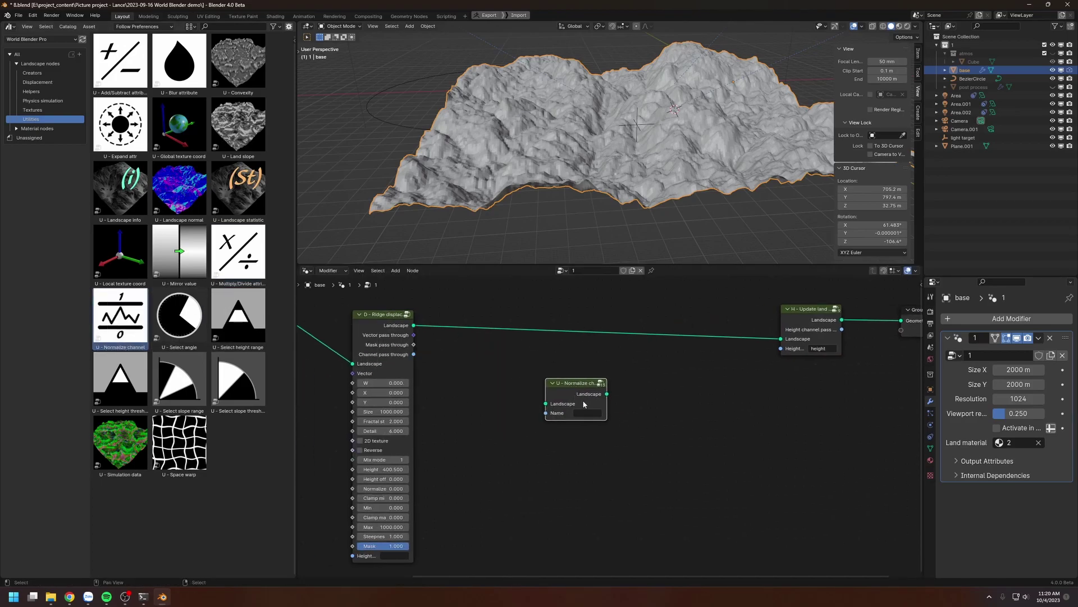
scroll(589, 422, "up", 2)
left_click_drag(600, 388, 643, 389)
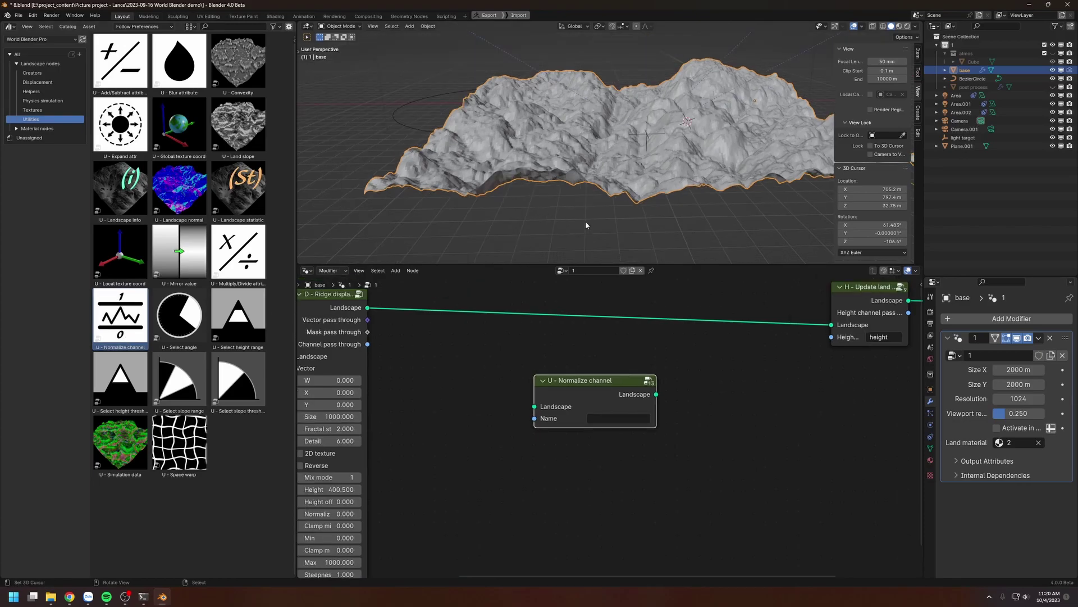
Place the 3D cursor on the terrain's highest peak in front orthographic view to read its height.
middle_click_drag(585, 221, 554, 200)
scroll(458, 173, "up", 2)
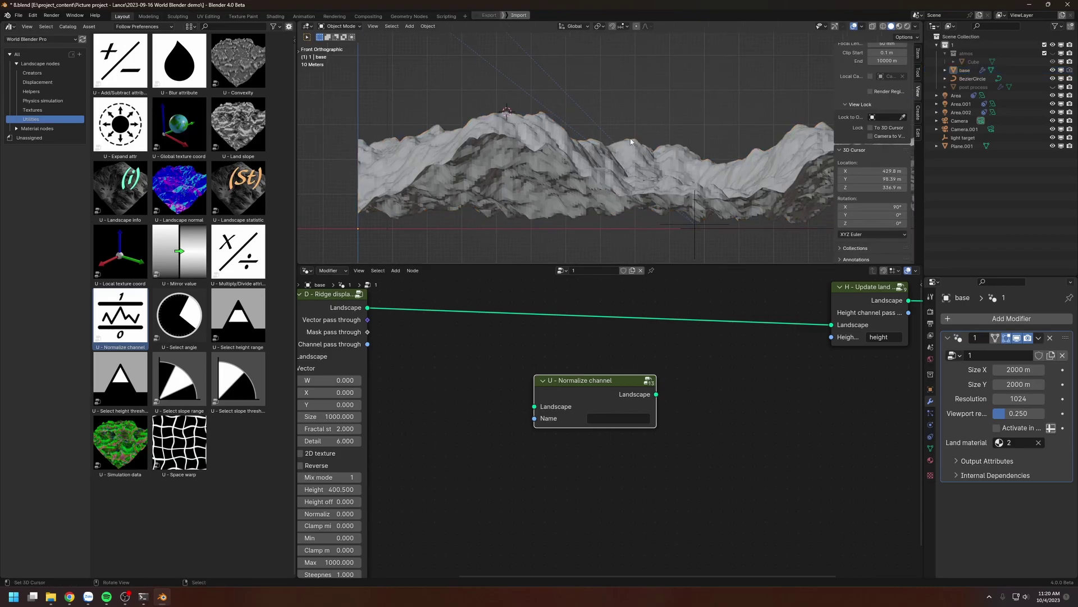
middle_click_drag(514, 106, 477, 124, "shift")
left_click(472, 127)
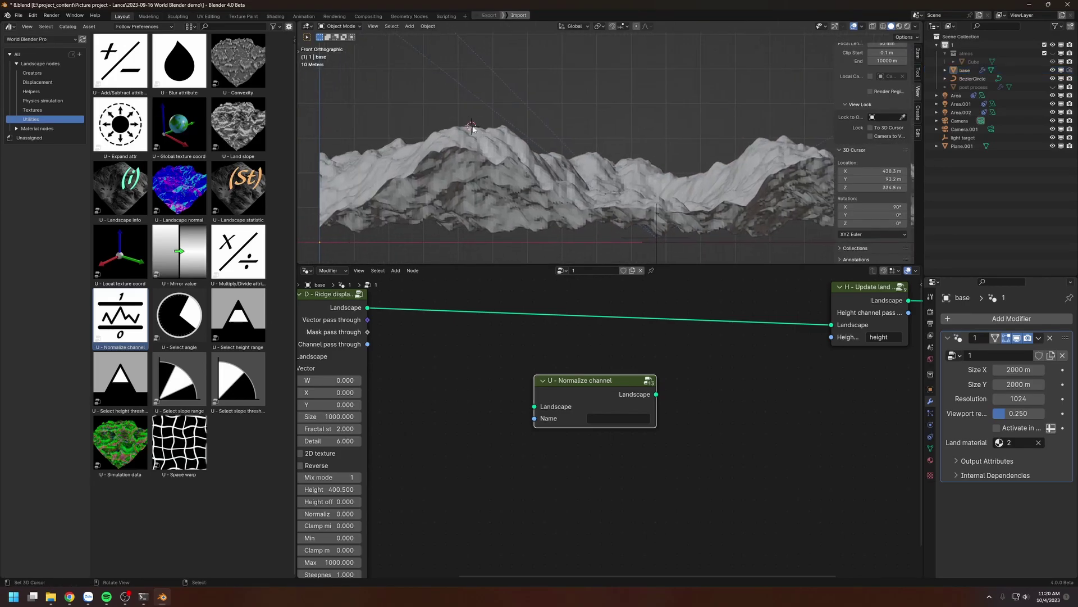
left_click(468, 124)
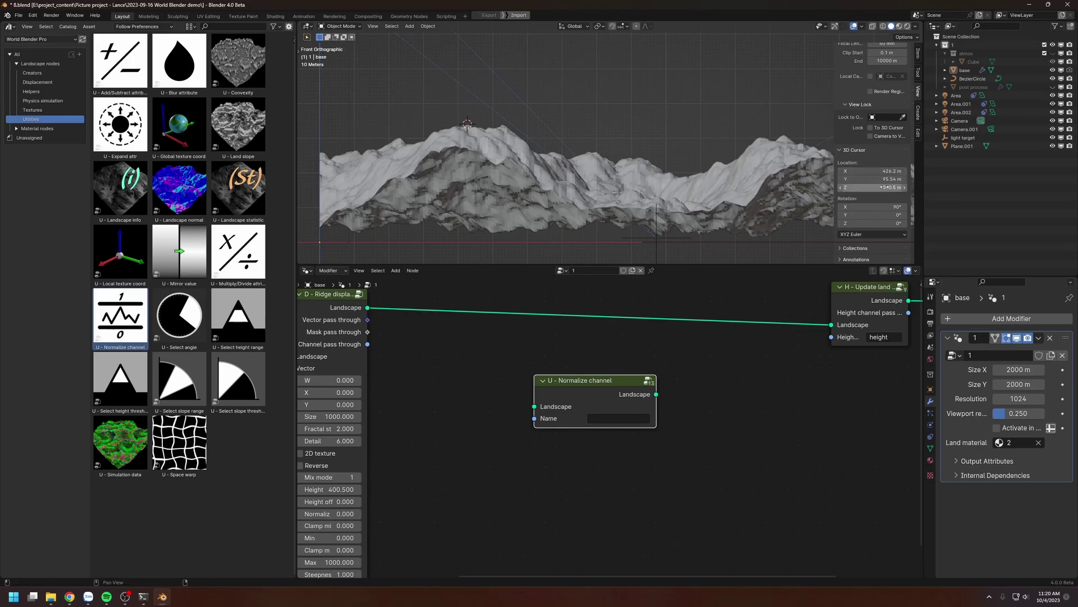
Place the 3D cursor at the terrain's lowest point in front view to read its height.
middle_click_drag(466, 204, 422, 162, "shift")
middle_click_drag(734, 216, 629, 210, "shift")
left_click(564, 203)
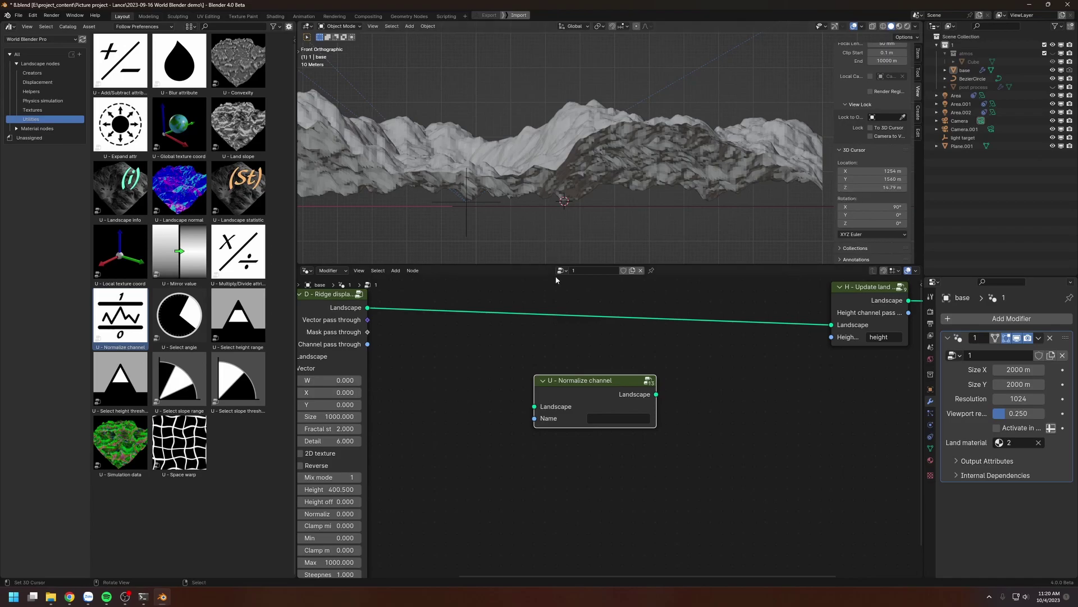
Insert the Normalize channel node on the ridge displacement's Landscape link and set its attribute name to height.
left_click_drag(585, 392, 612, 317)
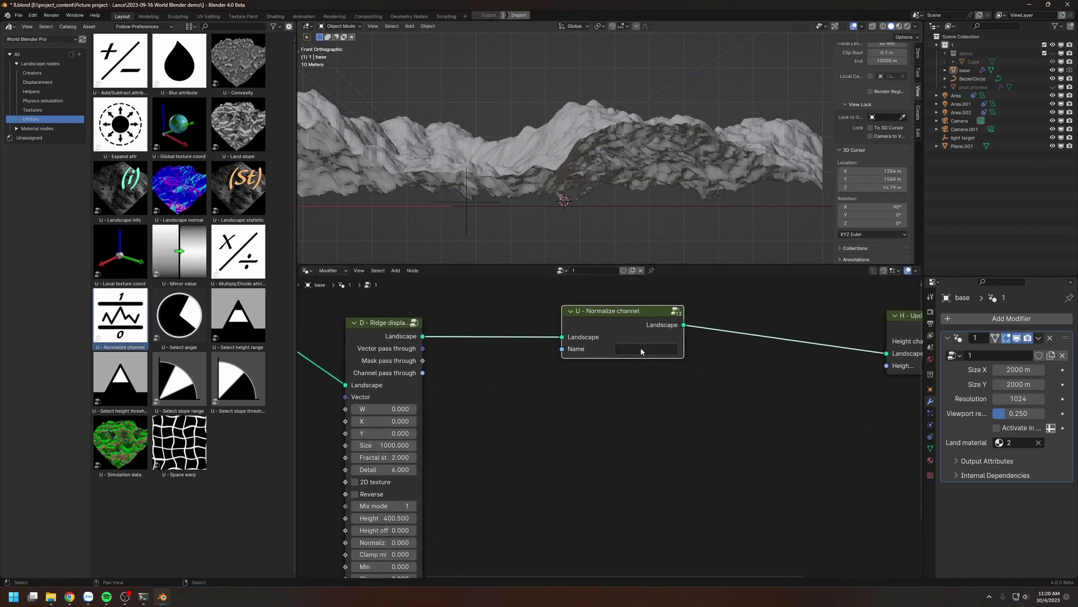
left_click(639, 346)
type("height")
key("Return")
Examine the normalized landscape from a perspective angle to judge its remaining height.
middle_click_drag(508, 236, 581, 149)
middle_click_drag(406, 150, 544, 133, "shift")
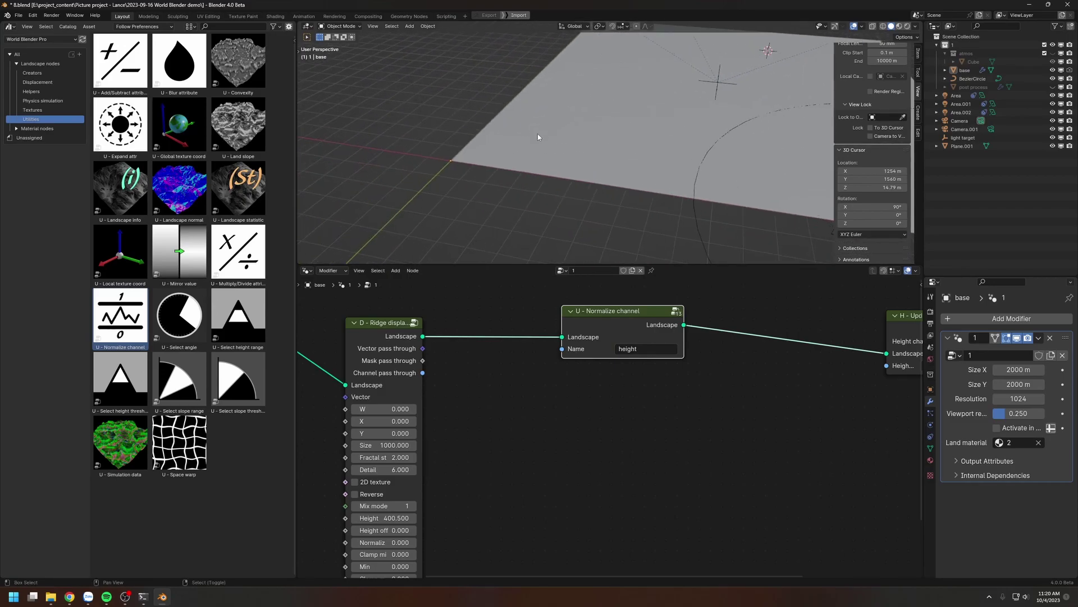
middle_click_drag(476, 168, 496, 159)
middle_click_drag(375, 188, 505, 173, "shift")
scroll(763, 162, "up", 1)
scroll(751, 175, "down", 3)
middle_click_drag(749, 177, 668, 172, "shift")
scroll(638, 335, "down", 2)
Insert a Multiply/Divide attribute node after Normalize channel, with attribute height and value 100.
middle_click_drag(638, 335, 522, 362)
left_click_drag(489, 365, 434, 366)
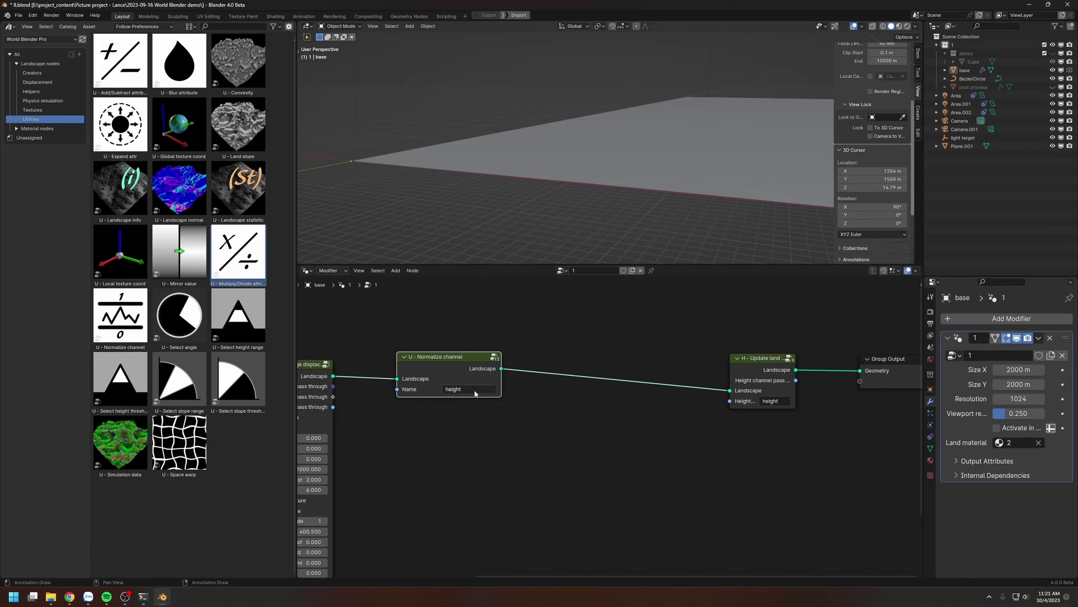
left_click_drag(238, 254, 550, 358)
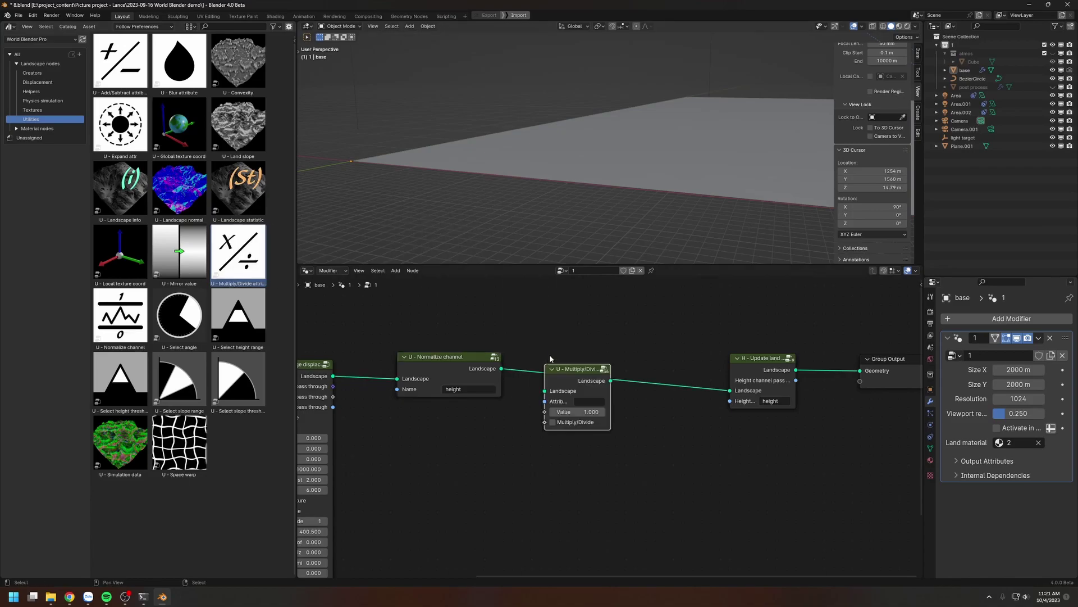
key("Return")
left_click(577, 407)
type("10")
key("Return")
Examine the rescaled terrain's lowest and highest points against the ground line in front orthographic view.
mouse_move(612, 135)
middle_mouse_down()
mouse_move(638, 101)
mouse_move(712, 155)
mouse_move(672, 101)
mouse_move(630, 126)
middle_mouse_up()
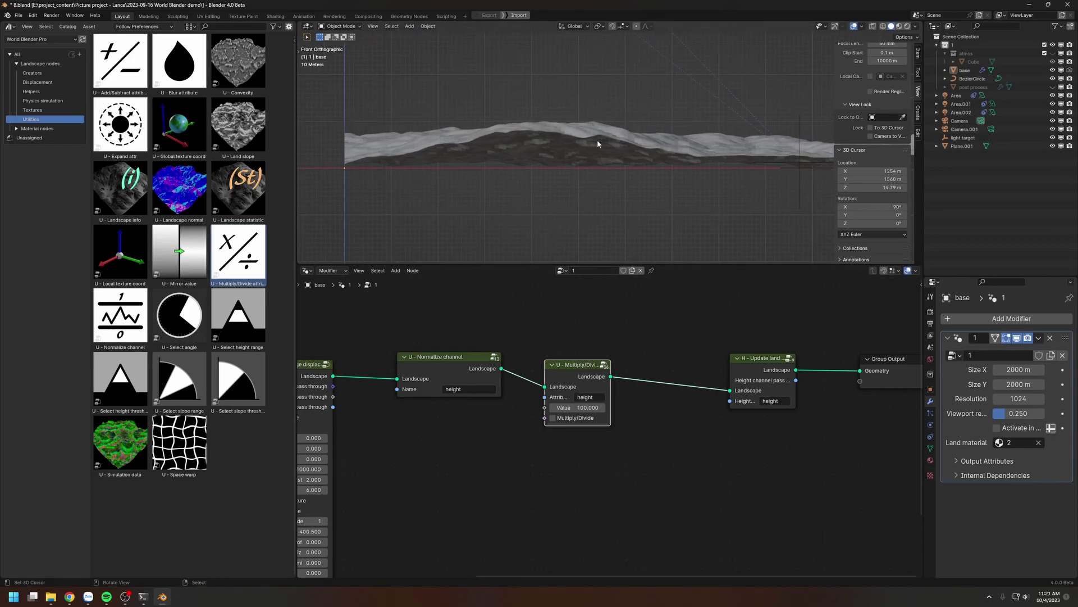
scroll(596, 141, "up", 2)
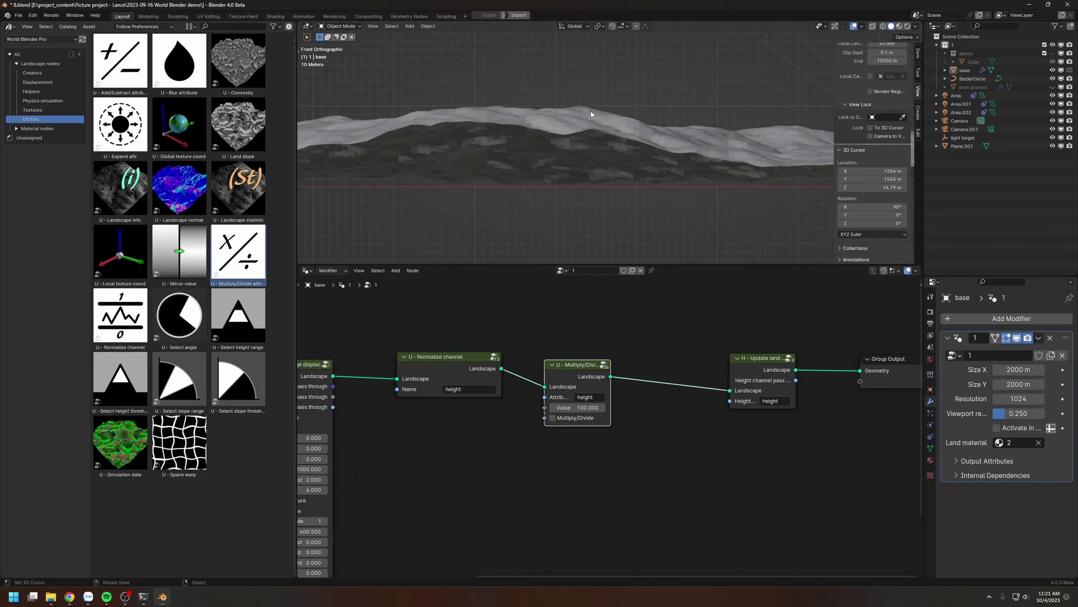
scroll(693, 166, "down", 2)
mouse_move(730, 158)
middle_mouse_down("shift")
mouse_move(584, 145)
mouse_move(599, 147)
middle_mouse_up("shift")
mouse_move(666, 153)
middle_mouse_down("shift")
mouse_move(525, 159)
mouse_move(592, 163)
mouse_move(566, 158)
middle_mouse_up("shift")
scroll(566, 157, "up", 6)
scroll(460, 140, "up", 6)
middle_click_drag(450, 144, 466, 209, "shift")
scroll(374, 158, "up", 2)
middle_click_drag(395, 146, 466, 228, "shift")
scroll(389, 247, "down", 12)
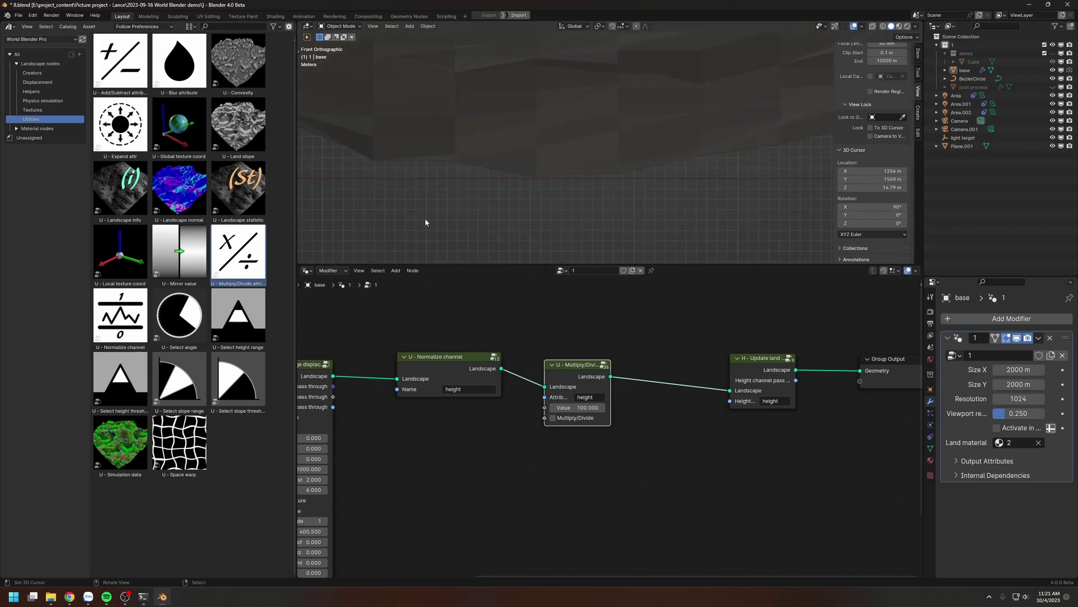
middle_click_drag(712, 164, 384, 176, "shift")
scroll(648, 180, "down", 5)
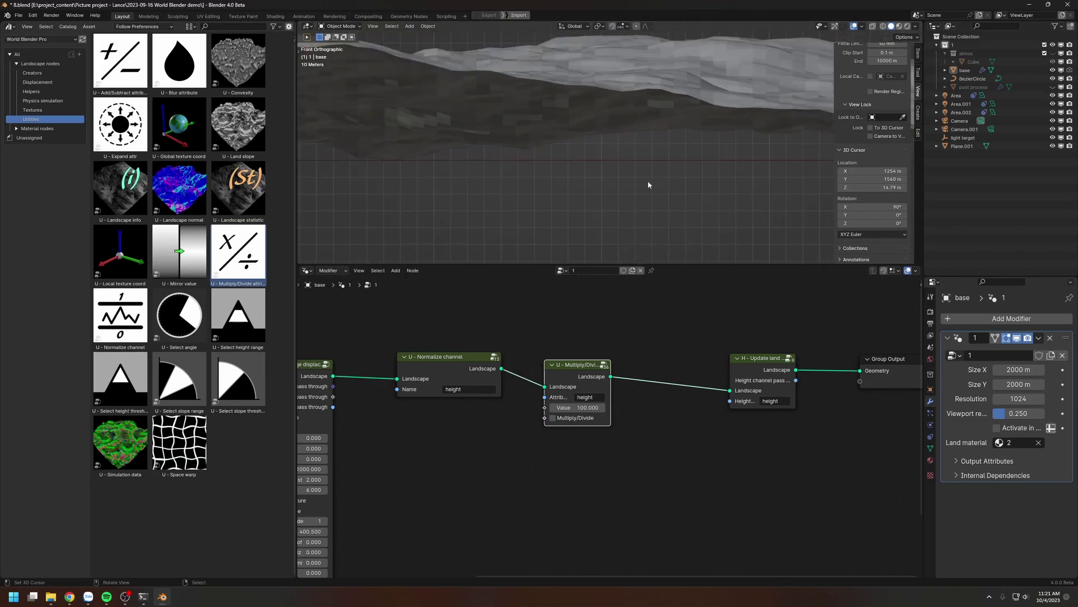
scroll(541, 158, "up", 5)
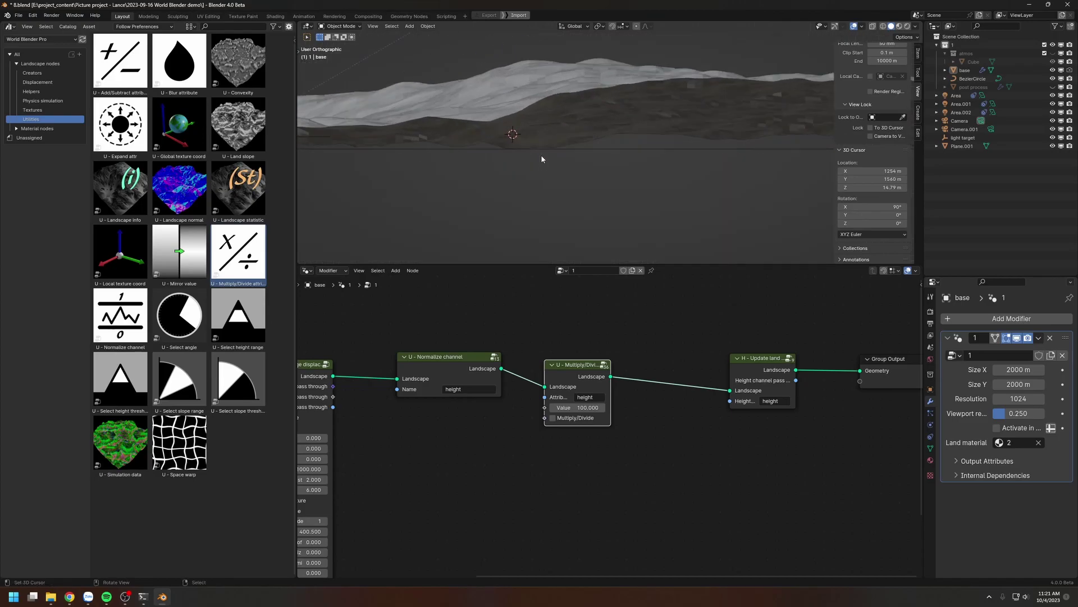
scroll(581, 160, "up", 3)
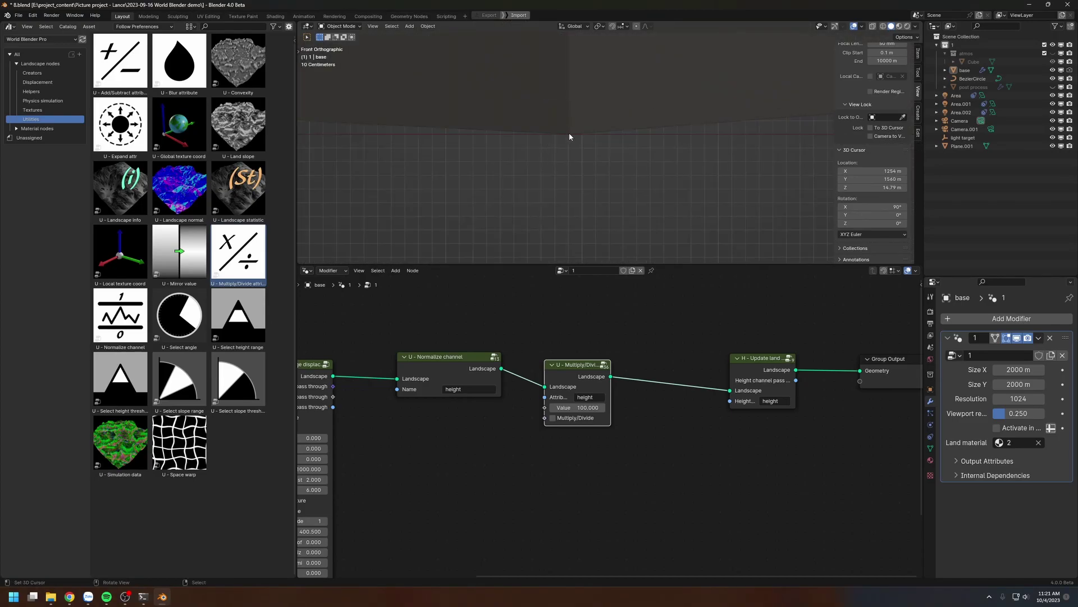
middle_click_drag(590, 114, 523, 146, "ctrl")
middle_click_drag(695, 135, 689, 175)
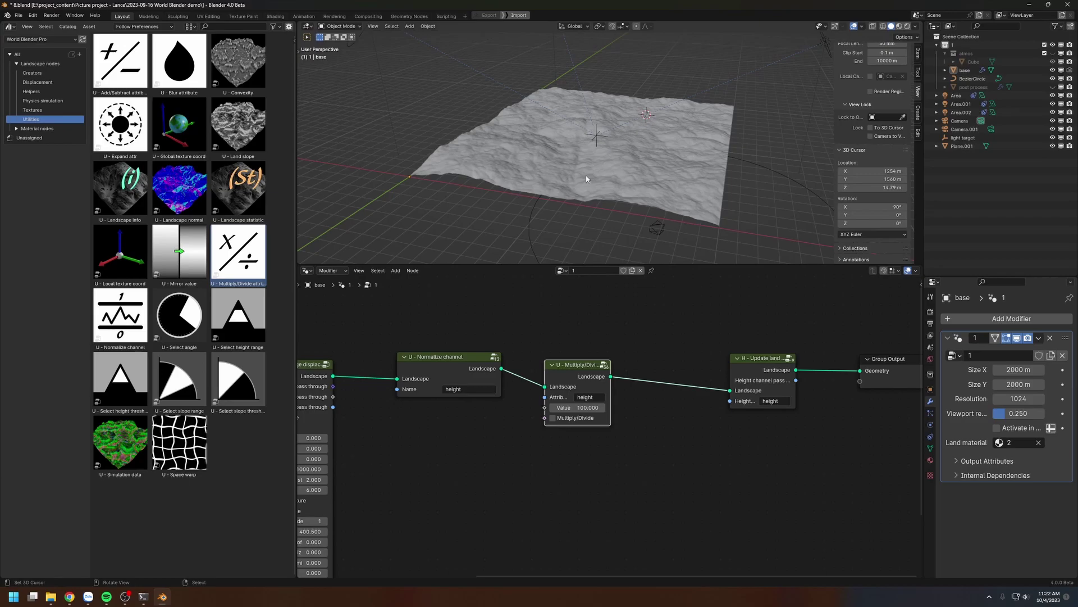
Remove the Normalize channel, Multiply/Divide and Update land mesh nodes while keeping the landscape link intact.
left_click_drag(449, 364, 450, 363)
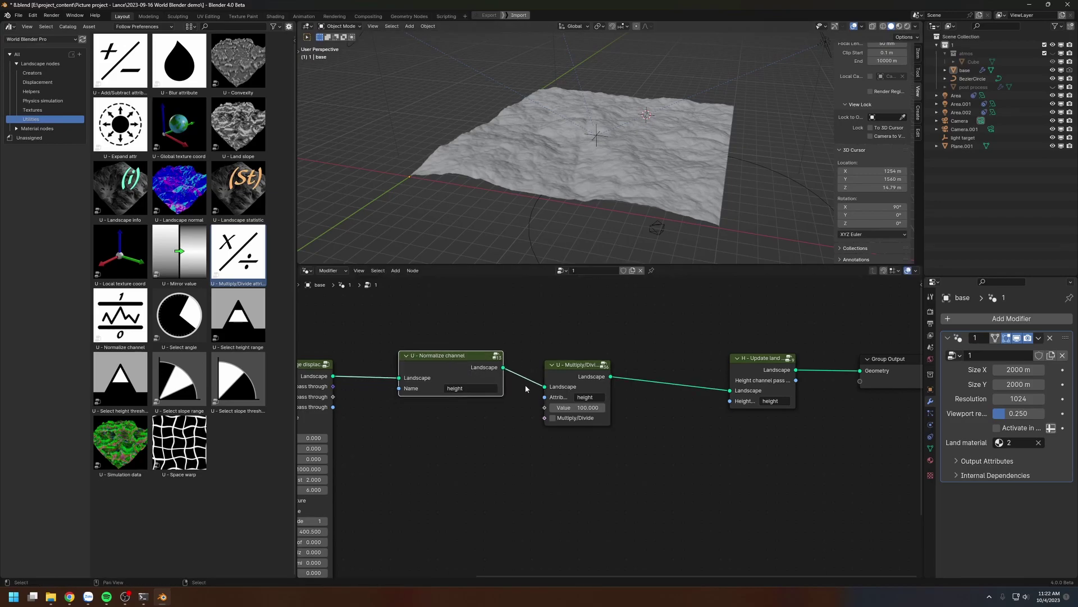
left_click_drag(463, 327, 774, 447)
key("ctrl+x")
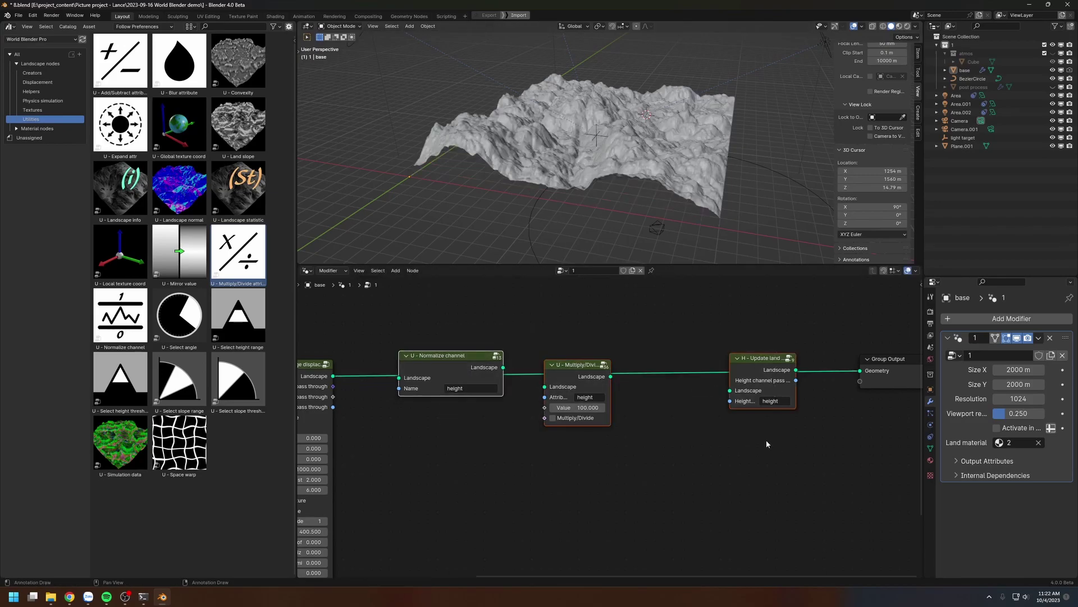
Insert a Convexity utility node on the link between the ridge displacement and the Group Output.
left_click_drag(260, 79, 643, 431)
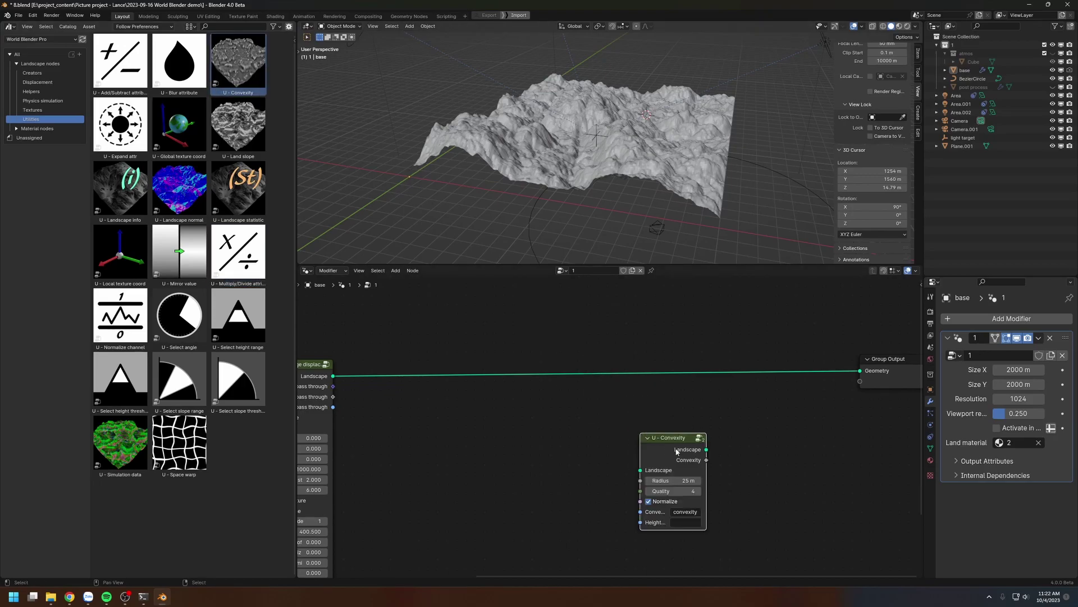
left_click(551, 375)
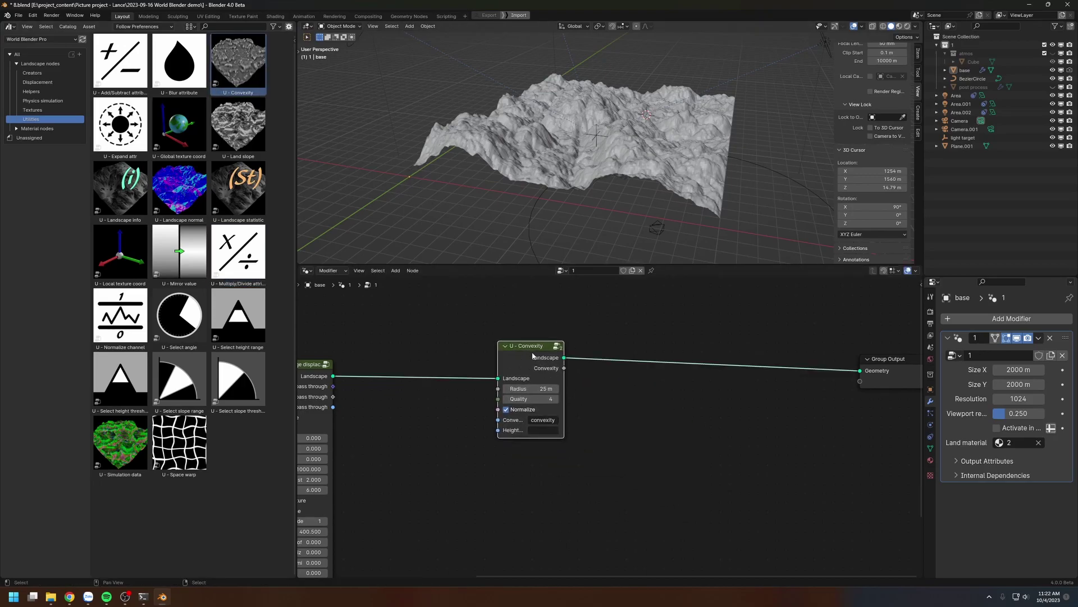
left_click_drag(534, 355, 476, 353)
middle_click_drag(531, 361, 531, 359)
scroll(585, 374, "up", 2)
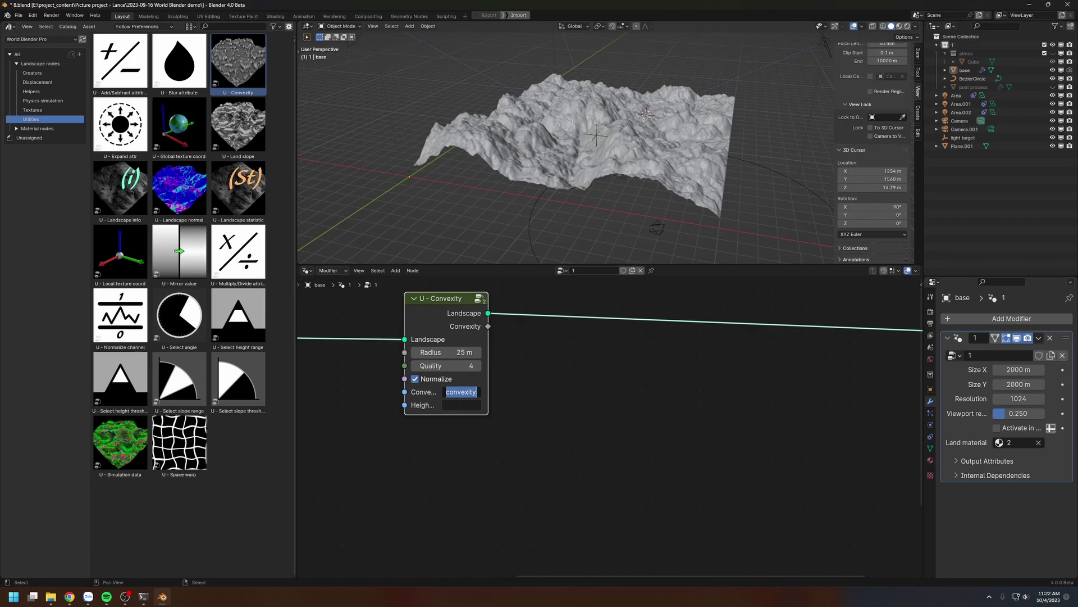
Set the Convexity node's convexity attribute name to c1.
left_click(505, 357)
middle_click_drag(437, 359, 489, 396)
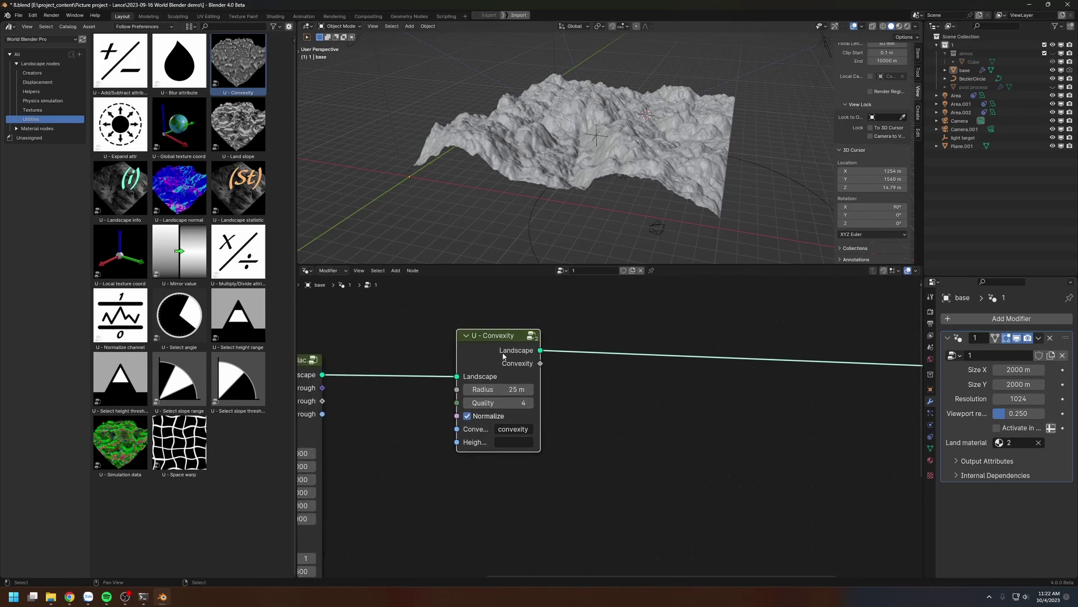
left_click(533, 429)
type("c1")
Preview the Convexity output on the terrain with a Viewer node and turn off the node's Normalize option.
left_click(519, 361, "ctrl+shift")
left_click_drag(607, 353, 605, 357)
middle_click_drag(596, 93, 554, 93)
left_click(486, 417)
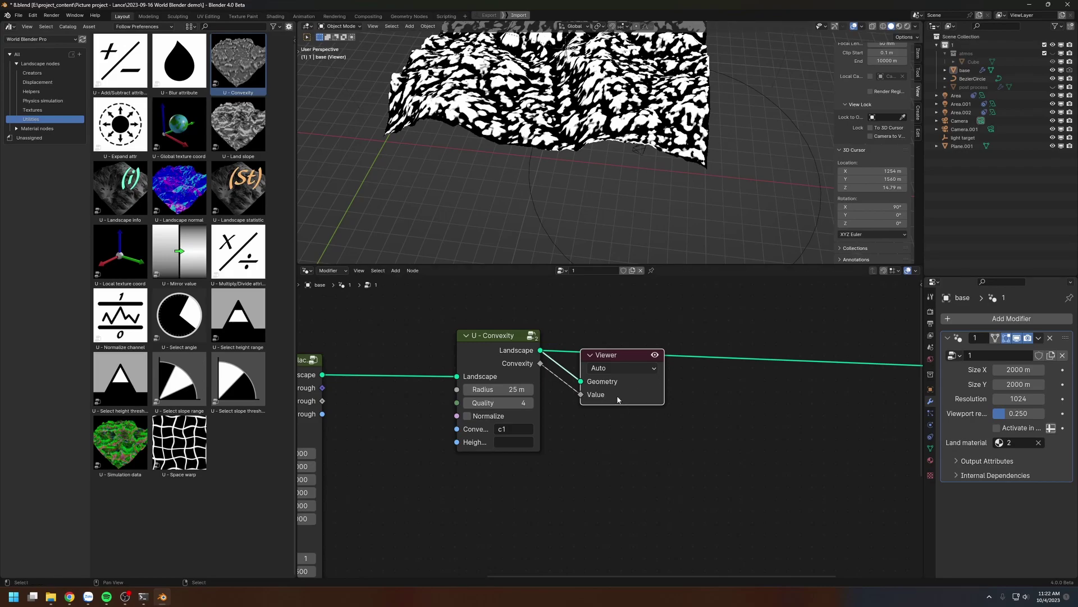
Delete the Viewer and insert a Normalize channel node for the c1 attribute after the Convexity node.
key("x")
middle_click_drag(679, 410, 606, 365)
key("shift+a")
mouse_move(678, 397)
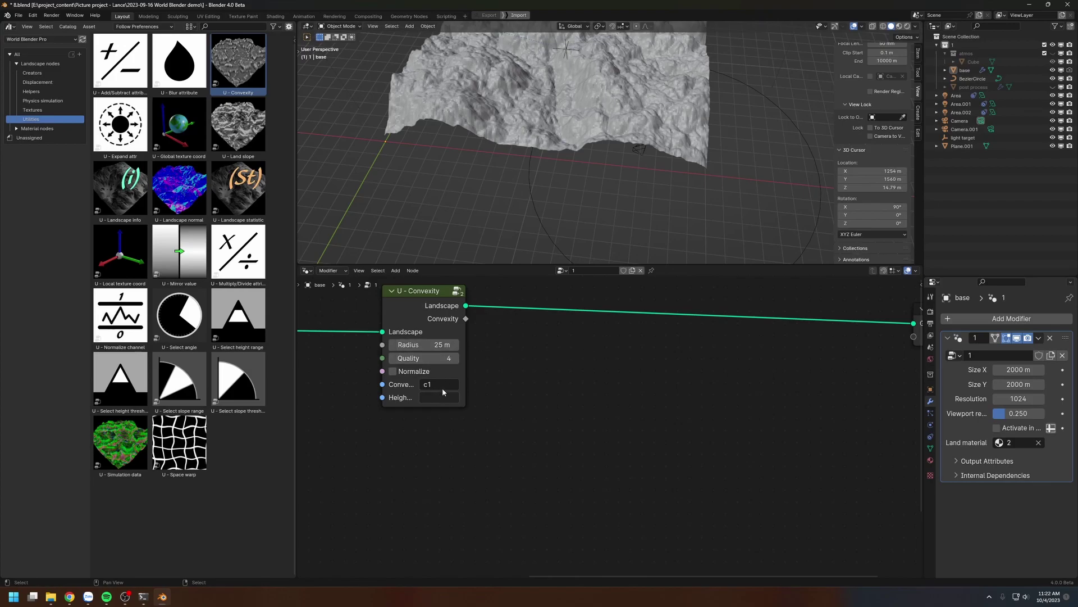
left_click(126, 316)
left_click_drag(127, 316, 581, 302)
left_click(619, 348)
middle_click_drag(652, 362, 608, 374)
Connect the Normalize channel output to a Viewer and add a Named Attribute node that reads c1.
left_click(540, 315, "ctrl+shift")
key("shift+a")
mouse_move(487, 401)
mouse_move(575, 404)
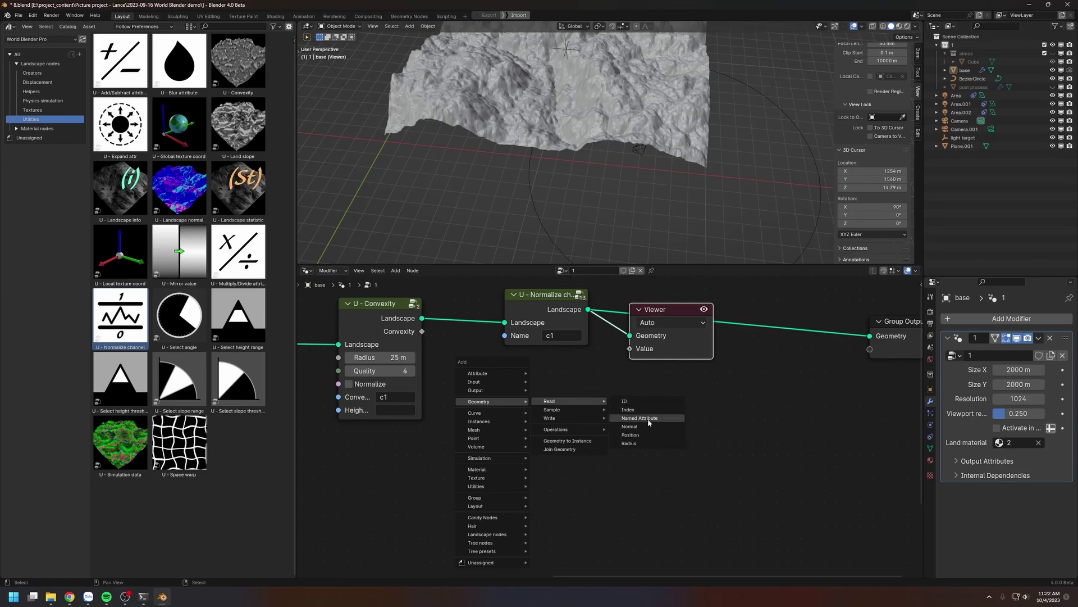
left_click(640, 418)
left_click(569, 425)
left_click(569, 429)
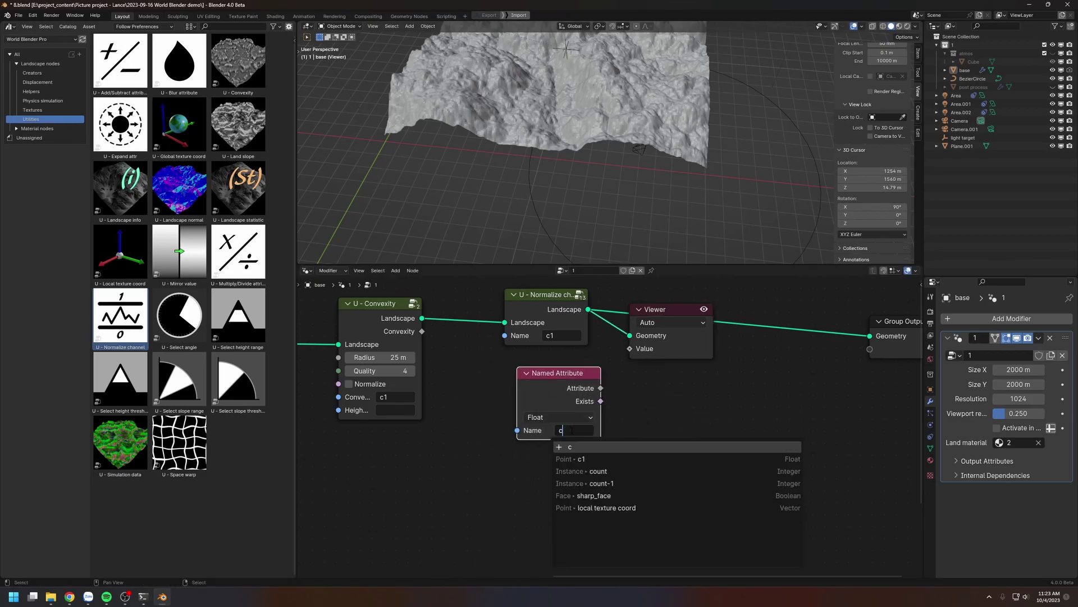
left_click(569, 447)
Preview the c1 attribute in the Viewer and feed the Viewer's geometry from the Convexity node's Landscape output.
left_click_drag(558, 386, 533, 385)
left_click(548, 371, "ctrl+shift")
middle_click_drag(498, 99, 474, 73)
middle_click_drag(489, 141, 507, 196, "shift")
left_click_drag(543, 377, 555, 379)
left_click_drag(422, 318, 630, 336)
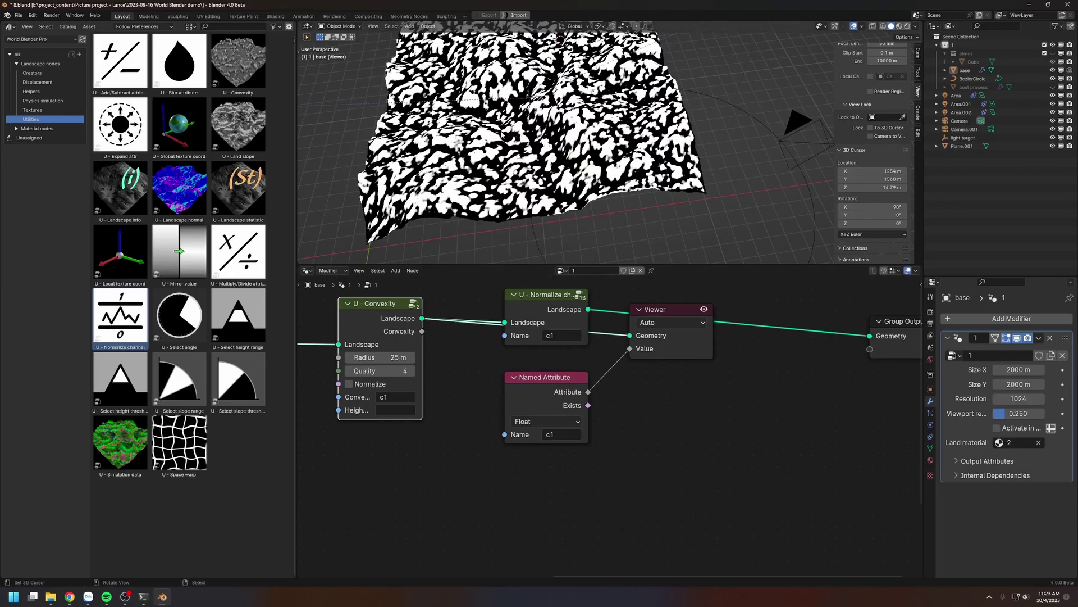
Remove the Convexity, Normalize channel, Named Attribute and Viewer nodes, leaving the ridge displacement linked to the Group Output.
scroll(691, 381, "down", 4)
left_click_drag(691, 305, 565, 439)
key("alt+d")
key("ctrl+x")
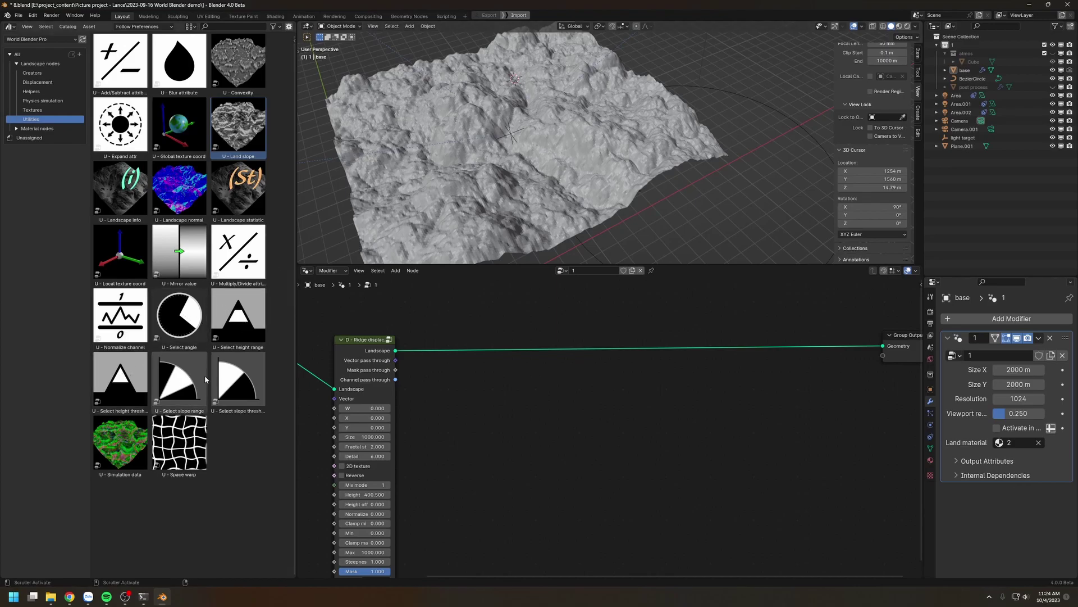
Add a Select angle utility node and preview its mask on the ridge landscape through a Viewer.
left_click_drag(178, 314, 537, 403)
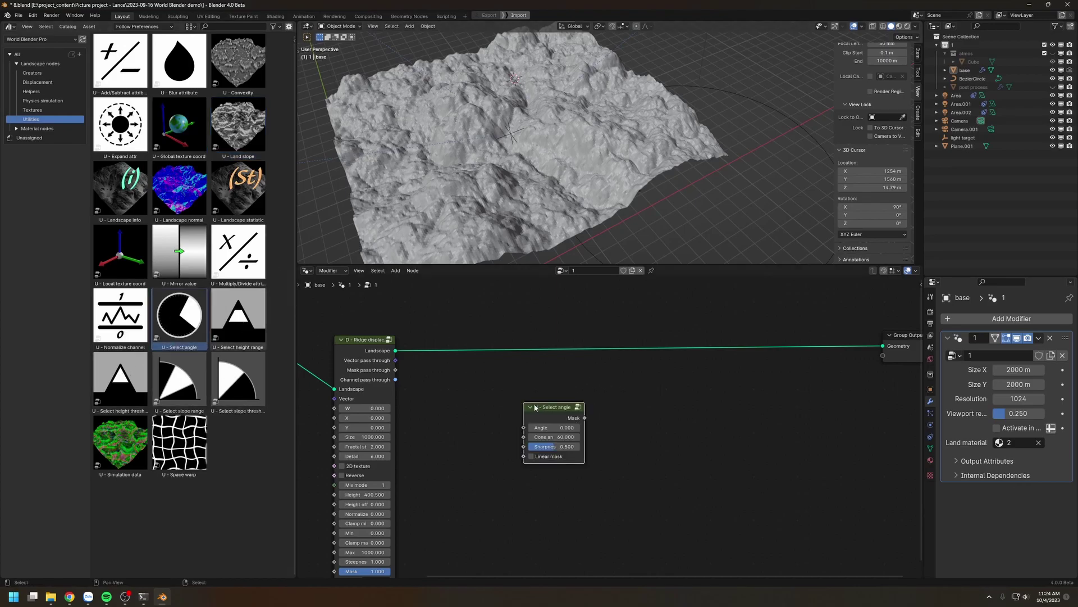
left_click(570, 414, "ctrl+shift")
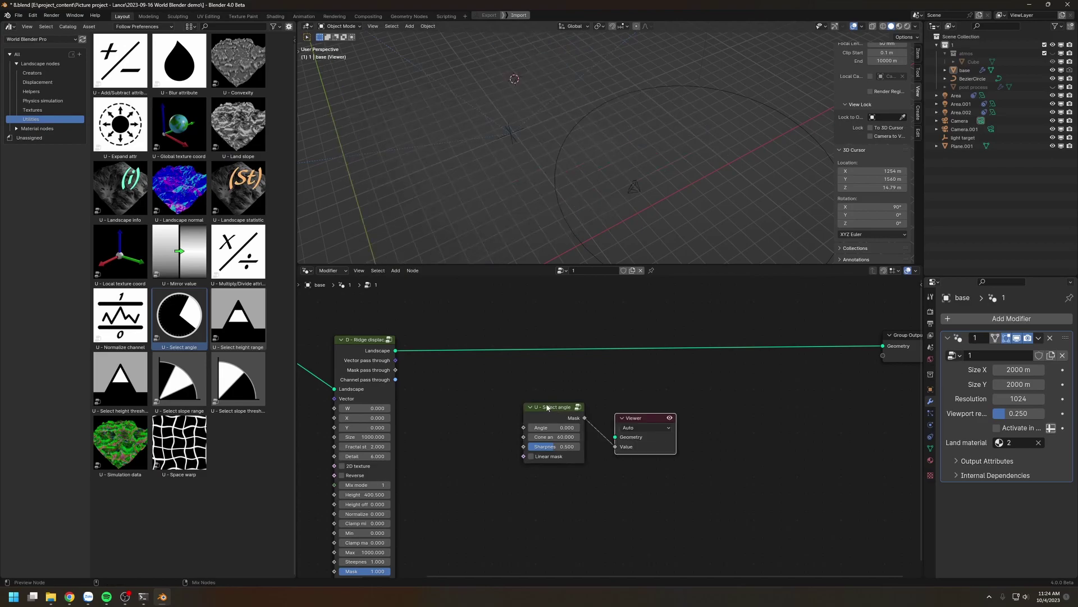
key("KP_7")
middle_click_drag(529, 85, 590, 104, "shift")
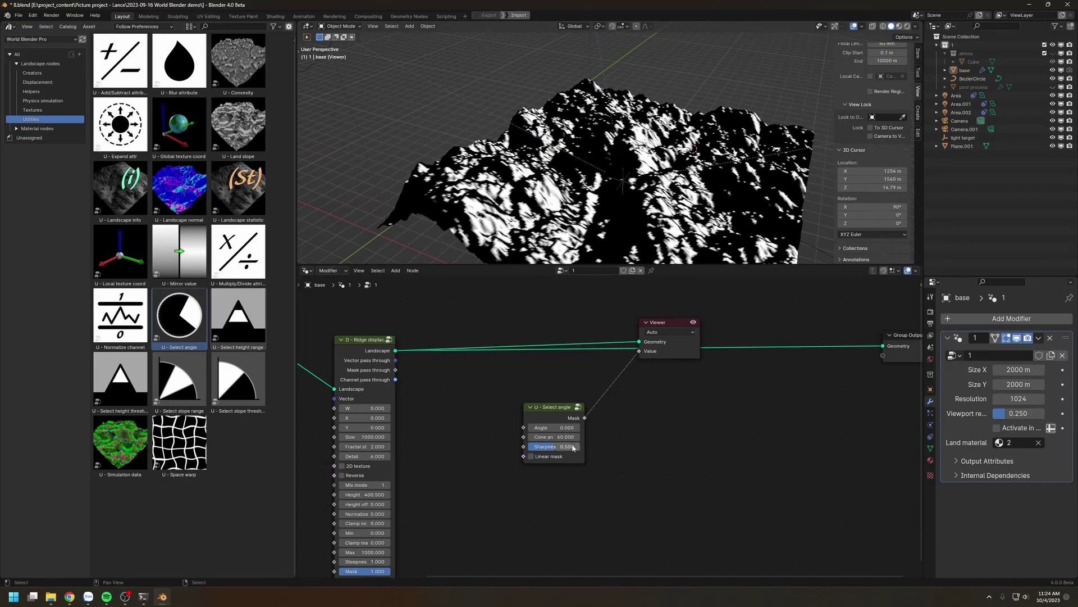
Set the Select angle node's Angle to about 85 and adjust its cone angle while viewing the mask from above.
key("KP_7")
scroll(547, 164, "up", 3)
mouse_move(541, 162)
left_mouse_down()
mouse_move(600, 163)
mouse_move(583, 166)
mouse_move(585, 126)
left_mouse_up()
mouse_move(539, 164)
left_mouse_down()
mouse_move(578, 178)
mouse_move(555, 175)
mouse_move(559, 154)
mouse_move(558, 168)
left_mouse_up()
right_click_drag(577, 134, 545, 152)
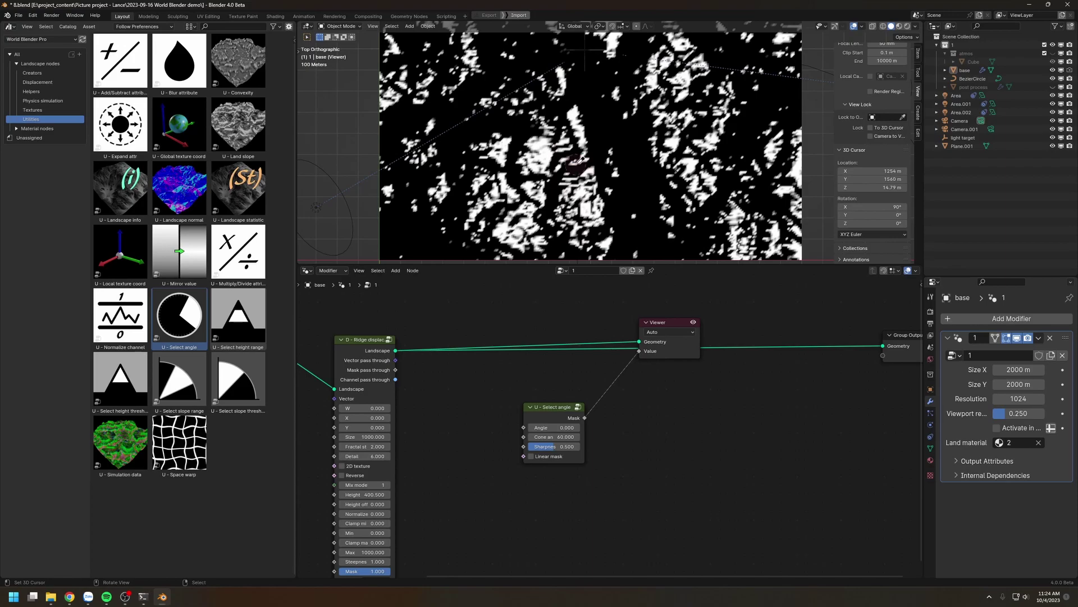
mouse_move(542, 427)
left_mouse_down()
mouse_move(520, 427)
mouse_move(587, 427)
mouse_move(543, 437)
left_mouse_up()
scroll(510, 423, "down", 4)
middle_click_drag(510, 422, 625, 417)
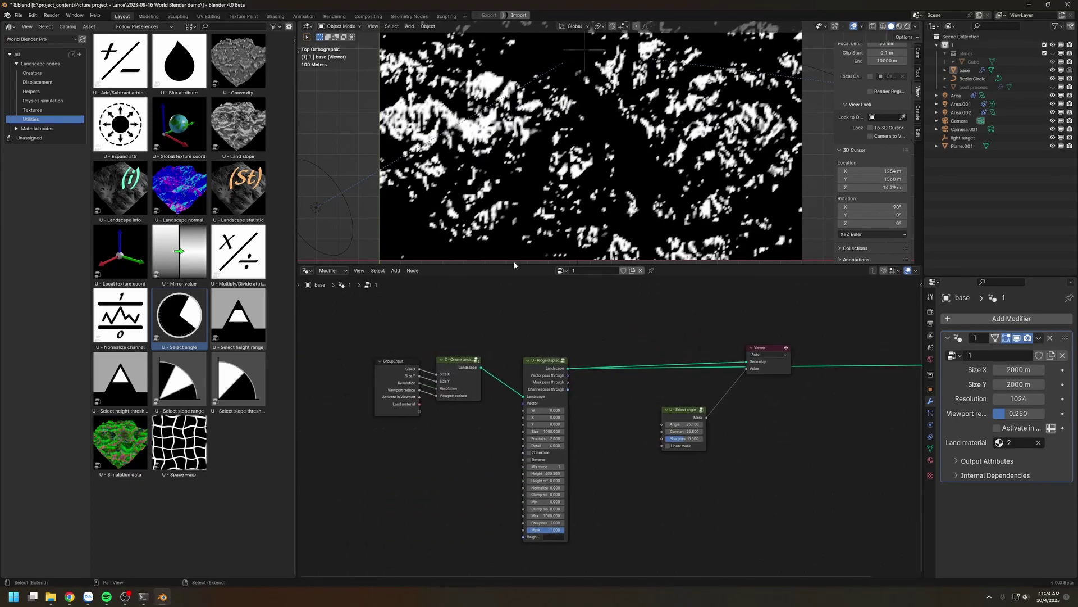
Detach the ridge displacement node and insert a Radial displacement node after the Create landscape node.
scroll(515, 134, "down", 1)
left_click_drag(542, 360, 582, 440, "alt")
left_click(37, 82)
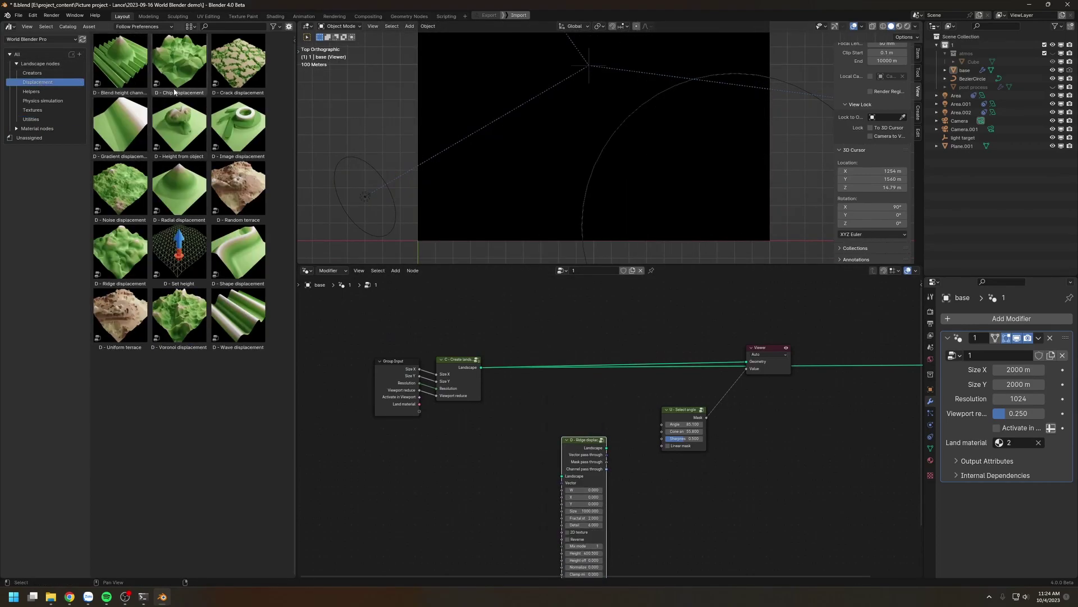
left_click_drag(179, 188, 548, 336)
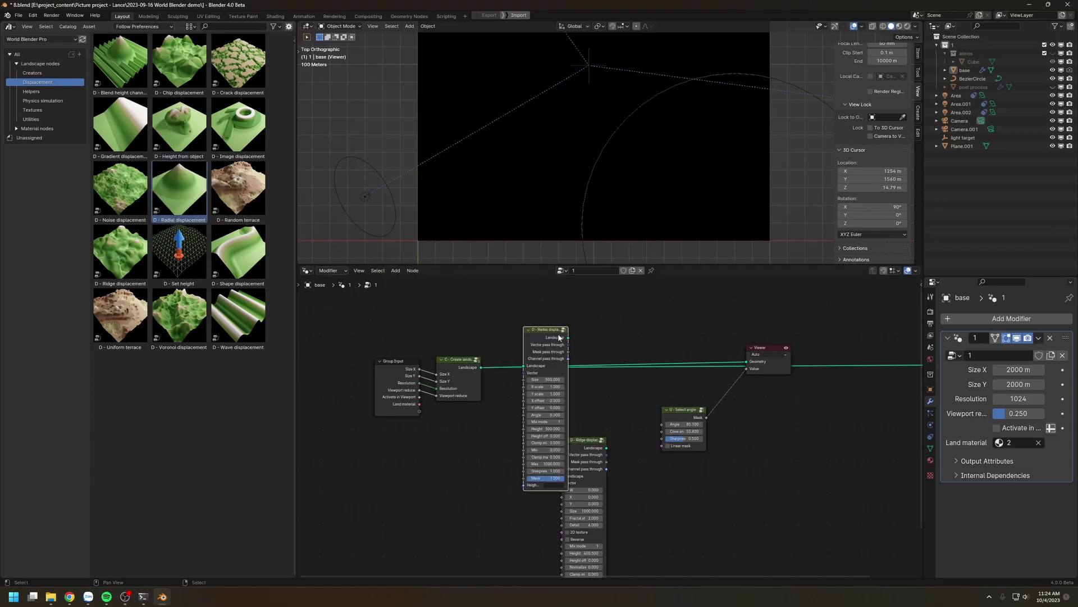
left_click(545, 336)
Delete the old Viewer and preview the Radial displacement's Landscape output through a new one.
middle_click_drag(599, 67, 584, 190)
middle_click_drag(607, 413, 602, 411)
left_click_drag(740, 324, 767, 359)
key("x")
middle_click_drag(609, 181, 633, 208)
left_click(539, 341, "ctrl+shift")
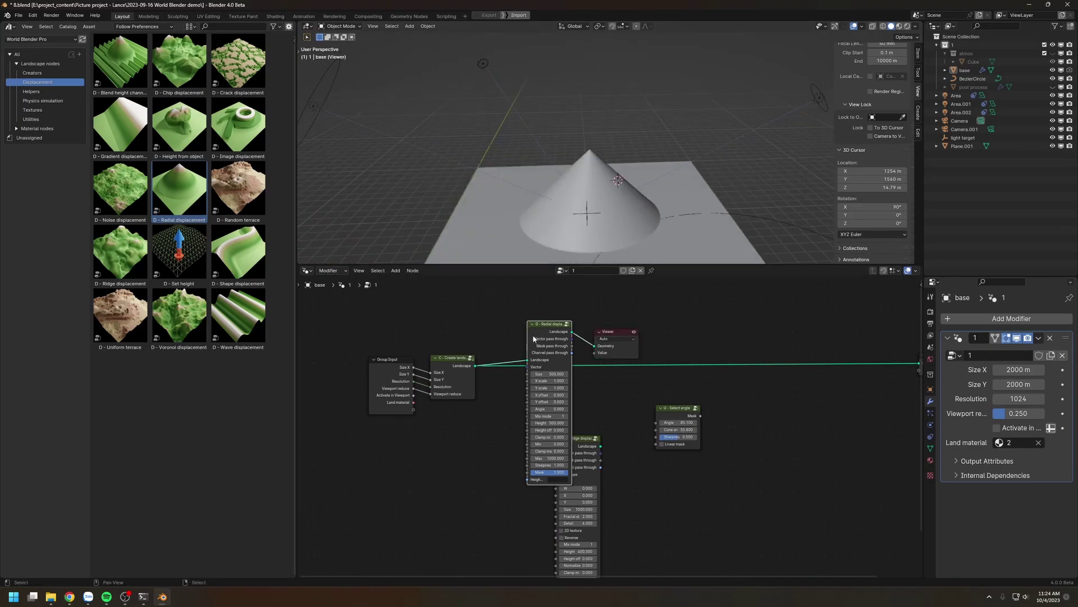
View the cone from above and preview the Select angle node's Mask on the radial landscape through the Viewer.
mouse_move(568, 179)
middle_mouse_down()
mouse_move(589, 145)
mouse_move(553, 115)
mouse_move(551, 193)
middle_mouse_up()
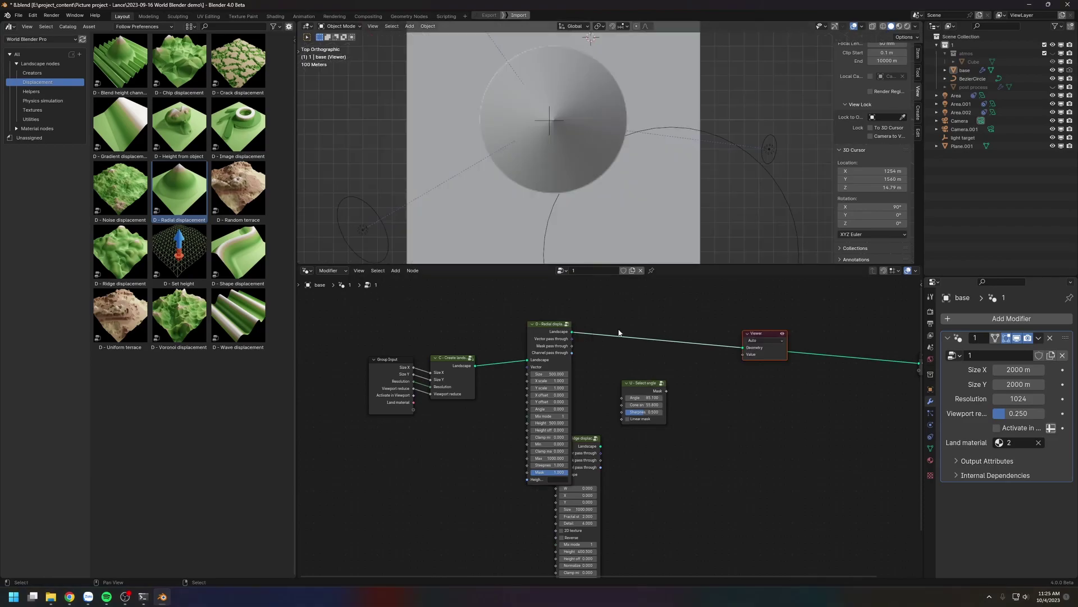
left_click(652, 391)
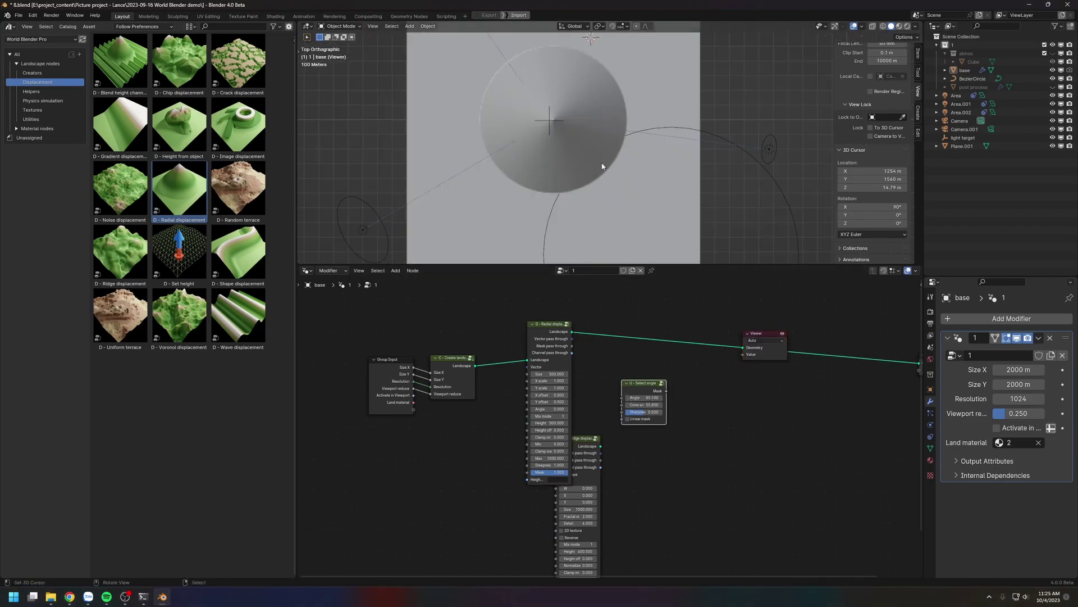
left_click_drag(646, 384, 630, 380)
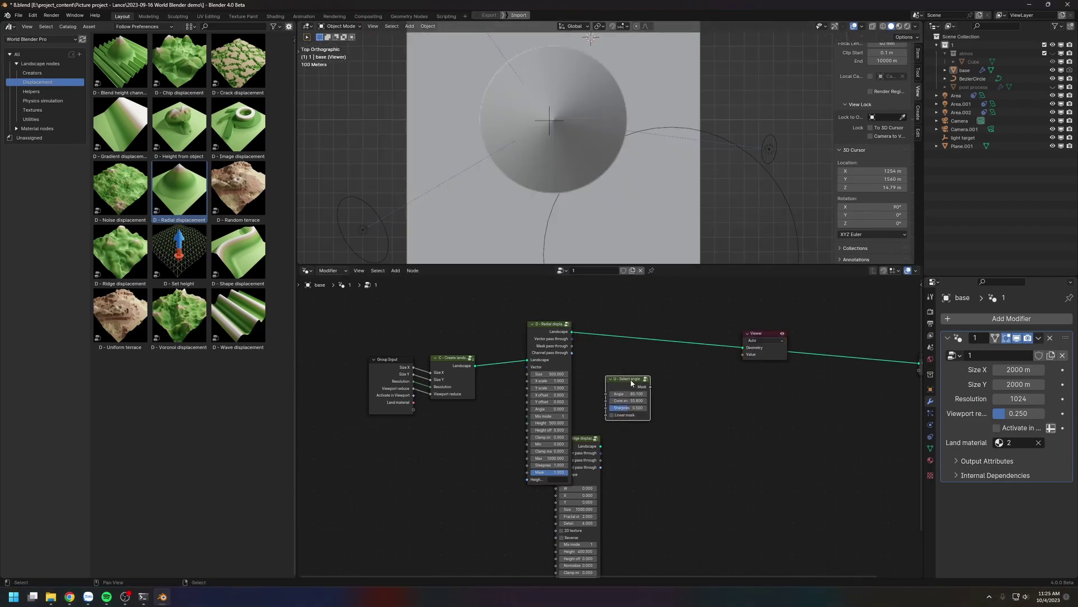
left_click(630, 380, "ctrl+shift")
left_click(571, 335, "ctrl+shift")
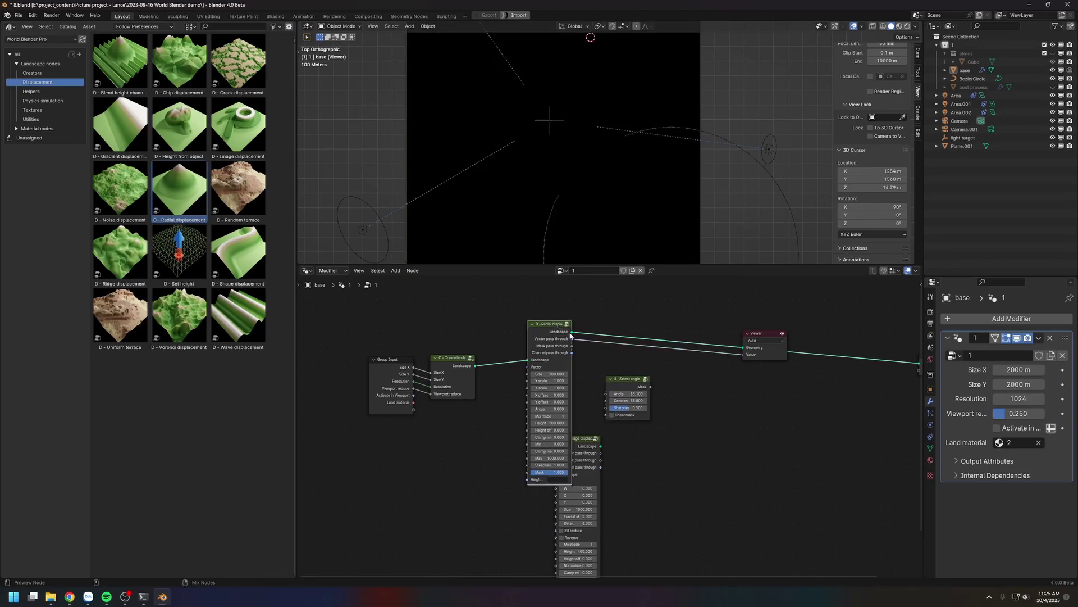
left_click(621, 382, "ctrl+shift")
Set the Select angle node's Angle to about 4.8 and adjust its Sharpness.
left_click_drag(629, 393, 615, 412)
scroll(593, 148, "up", 4)
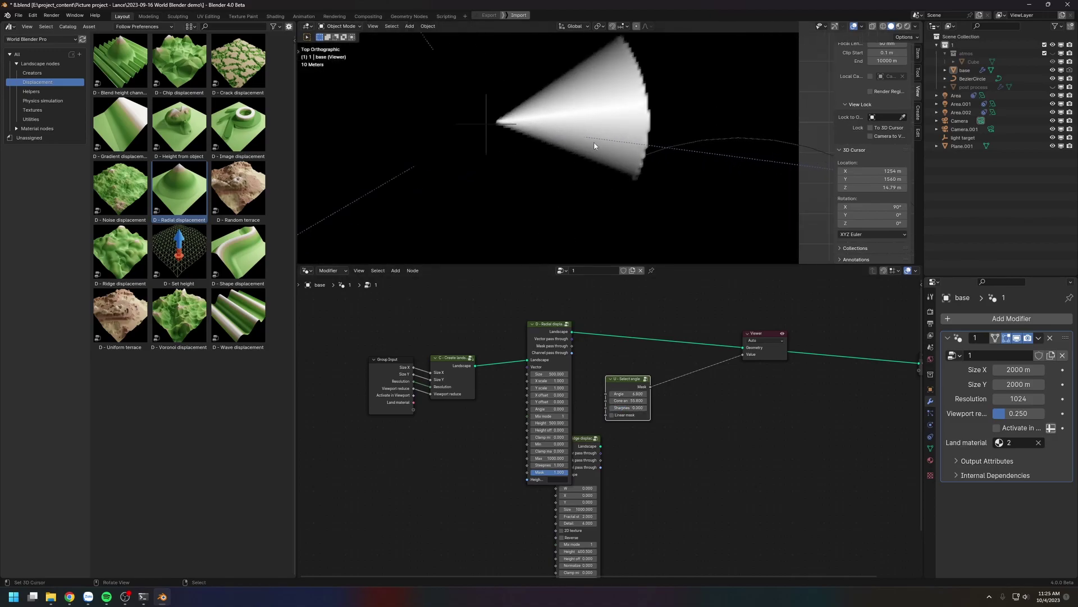
left_click_drag(614, 409, 649, 410)
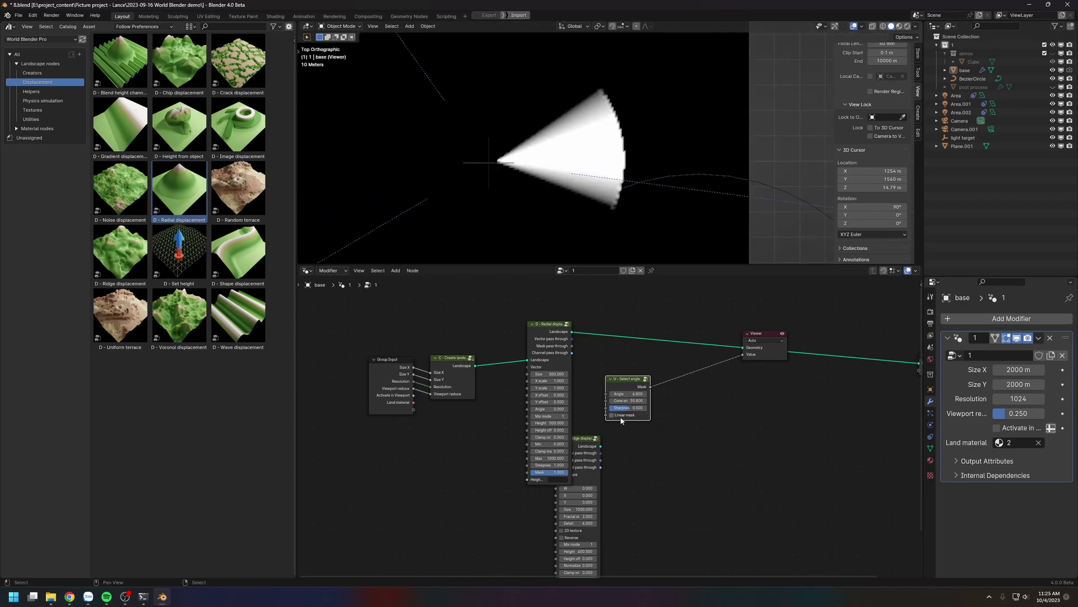
Enable Linear mask on the Select angle node and widen its cone angle.
left_click(617, 415)
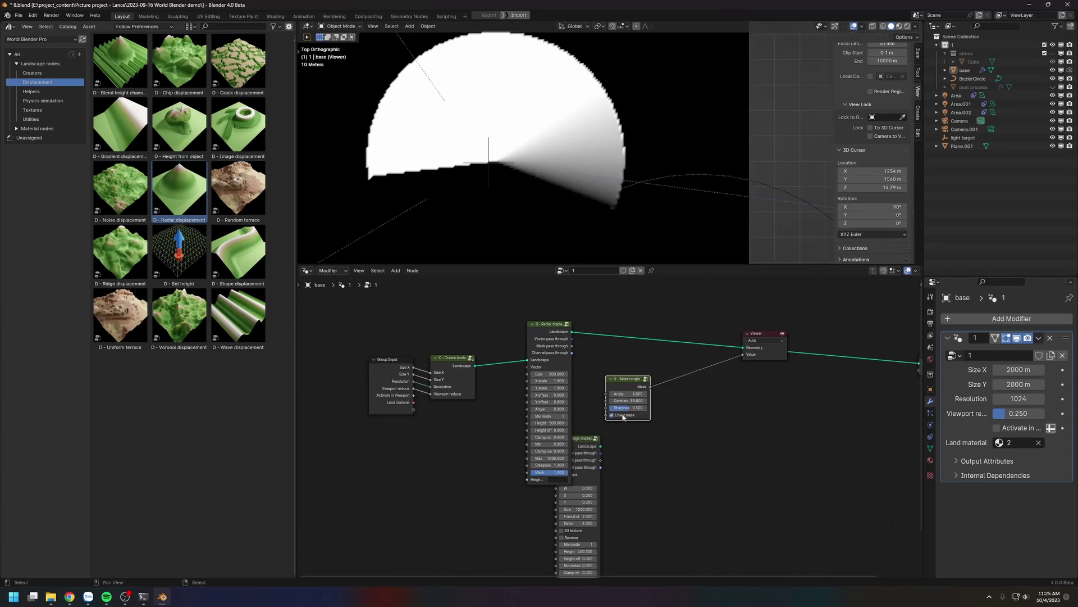
scroll(564, 202, "up", 3)
middle_click_drag(572, 189, 595, 193, "shift")
scroll(592, 187, "down", 2)
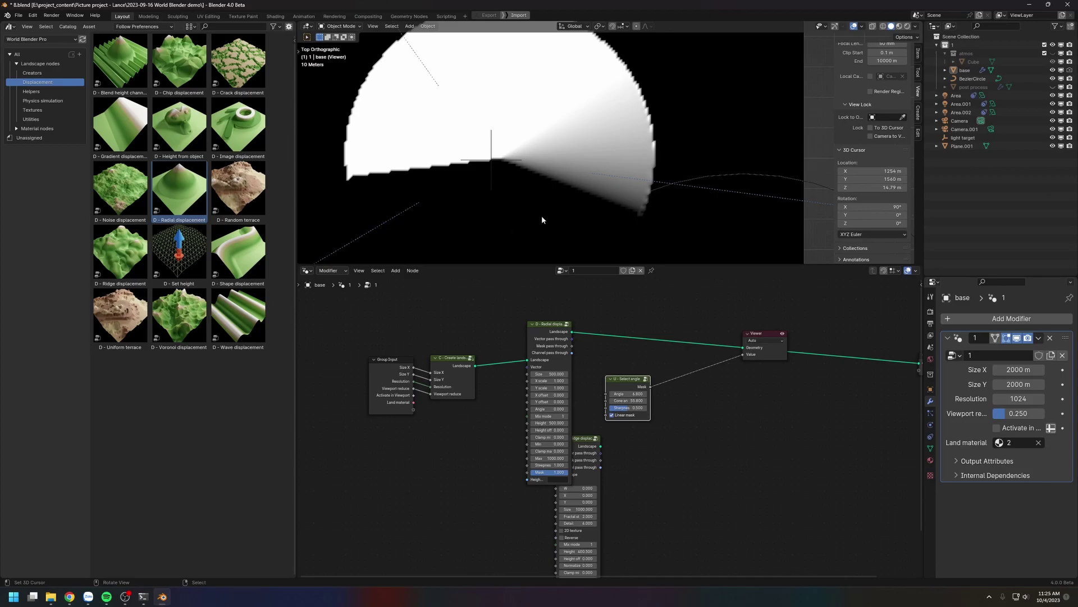
mouse_move(629, 394)
left_mouse_down()
mouse_move(606, 393)
mouse_move(642, 401)
left_mouse_up()
right_click(629, 394)
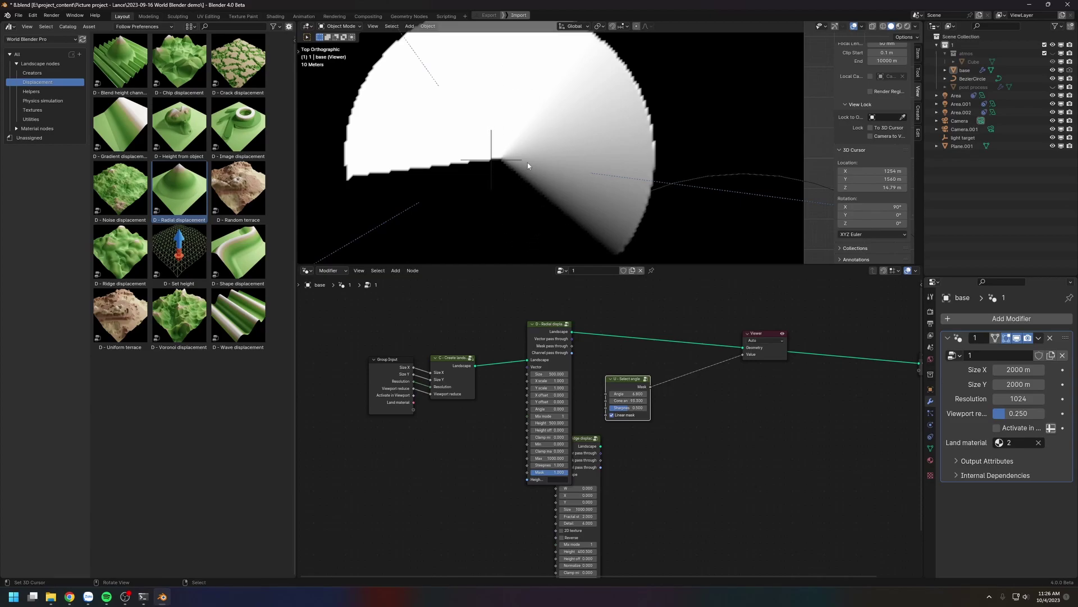
Delete the Select angle, Ridge displacement and Viewer nodes.
key("x")
left_click_drag(758, 337, 756, 329)
key("x")
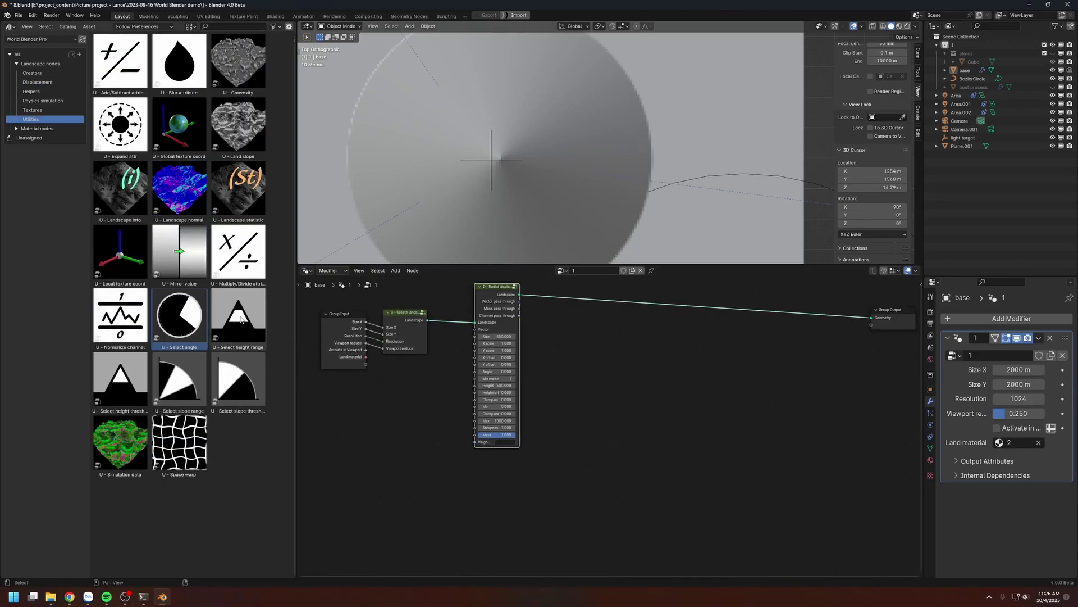
Add a Select height range utility node and place it beside the Radial displacement node.
left_click_drag(238, 316, 641, 371)
middle_click_drag(641, 371, 616, 394)
scroll(616, 396, "up", 1)
left_click_drag(624, 393, 522, 366)
middle_click_drag(548, 368, 569, 369)
left_click_drag(486, 320, 482, 321)
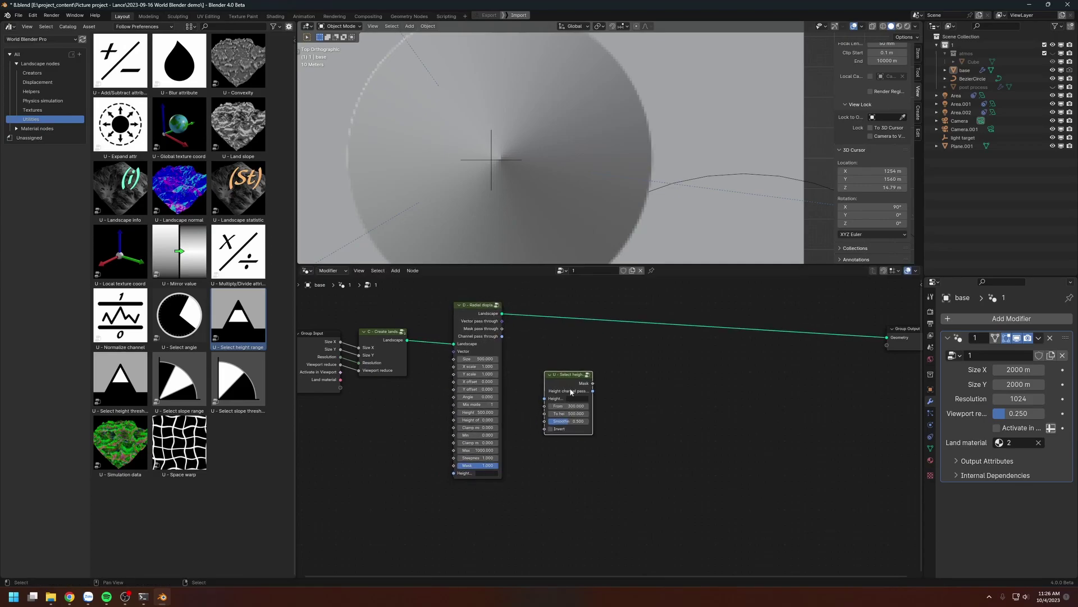
scroll(559, 388, "up", 2)
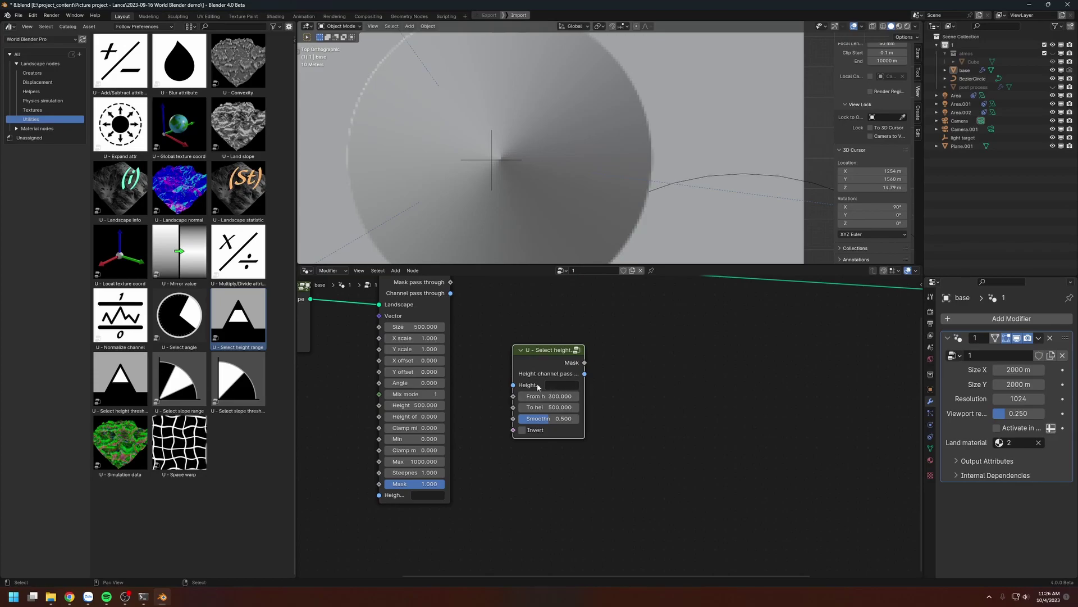
middle_click_drag(640, 355, 642, 419)
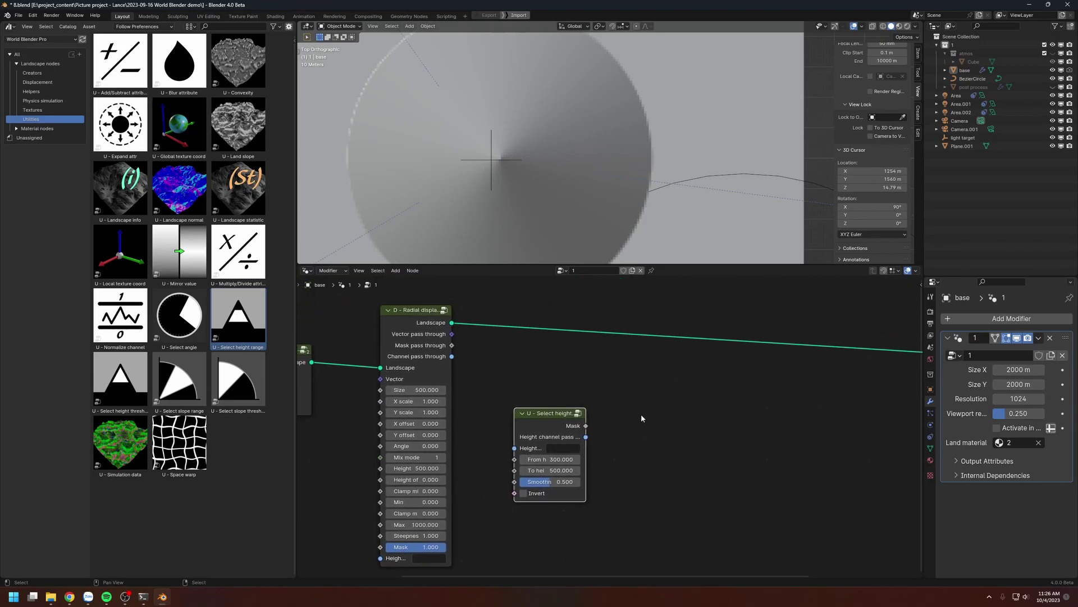
Preview the Select height range Mask on the radial landscape through a new Viewer and look at the cone from the side.
left_click(426, 332, "ctrl+shift")
left_click_drag(542, 371, 790, 402)
left_click(547, 418, "ctrl+shift")
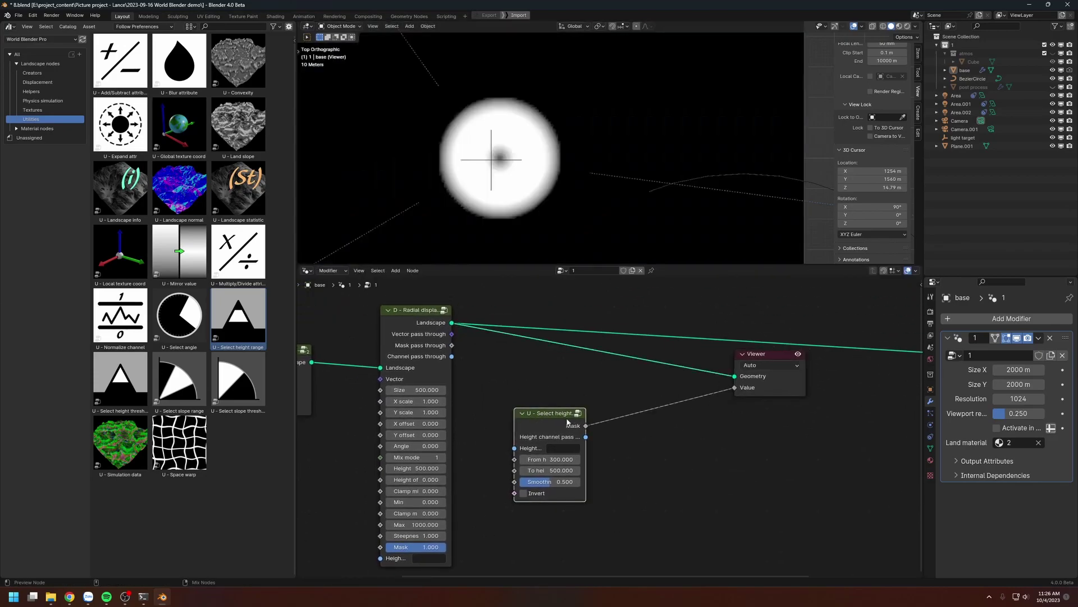
middle_click_drag(462, 251, 567, 158)
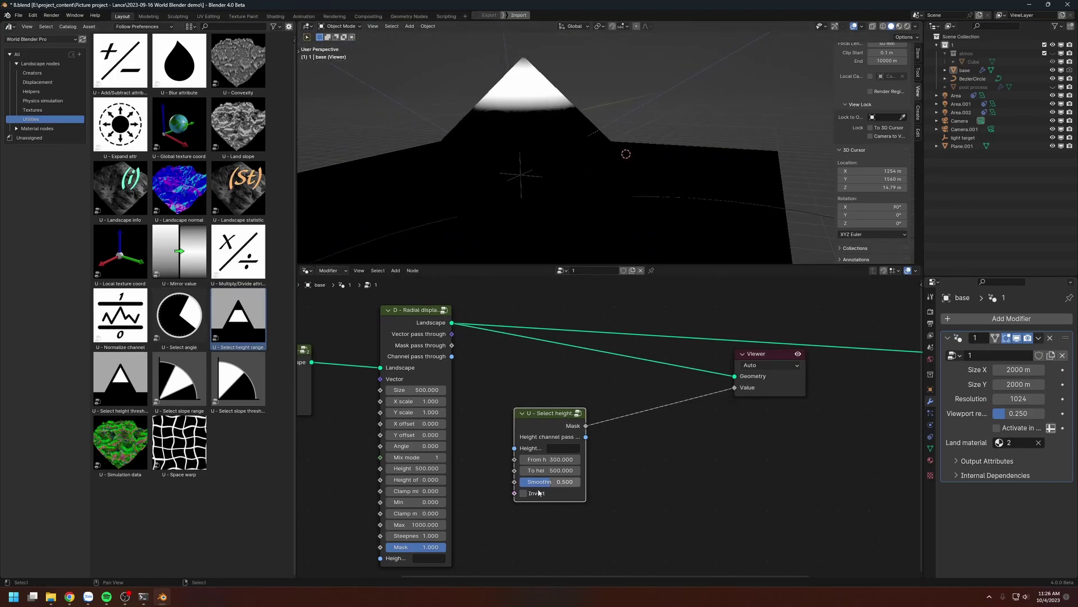
Widen the Select height range node and set From height to about 180.2 and To height to about 364.
left_click_drag(585, 464, 657, 464)
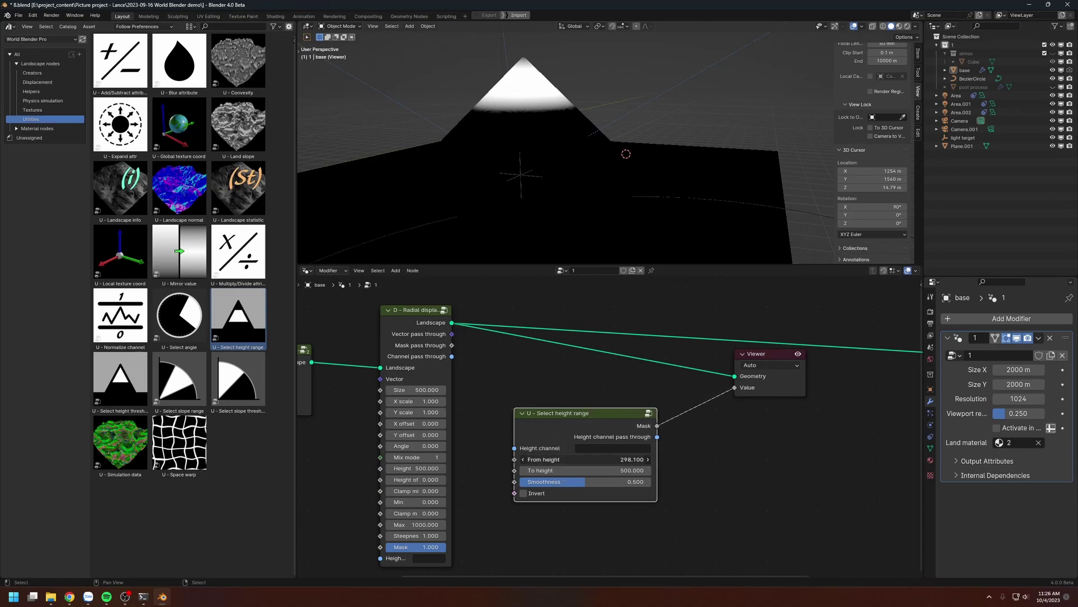
left_click_drag(563, 459, 517, 470)
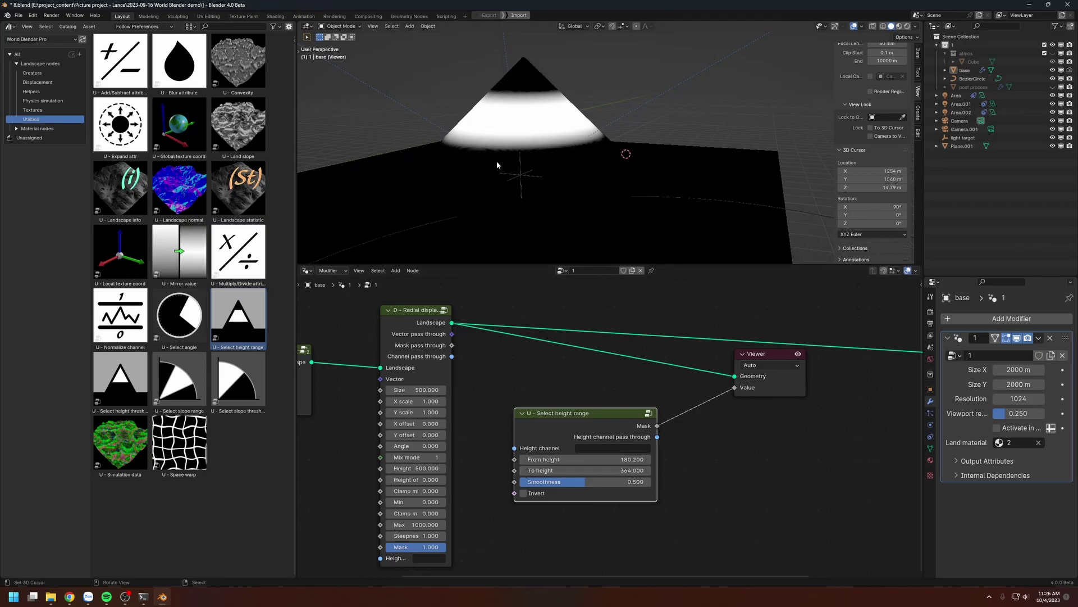
middle_click_drag(495, 163, 510, 216)
Compare the height range mask at Smoothness 1 and 0, leaving it at 1.
left_click_drag(597, 485, 647, 482)
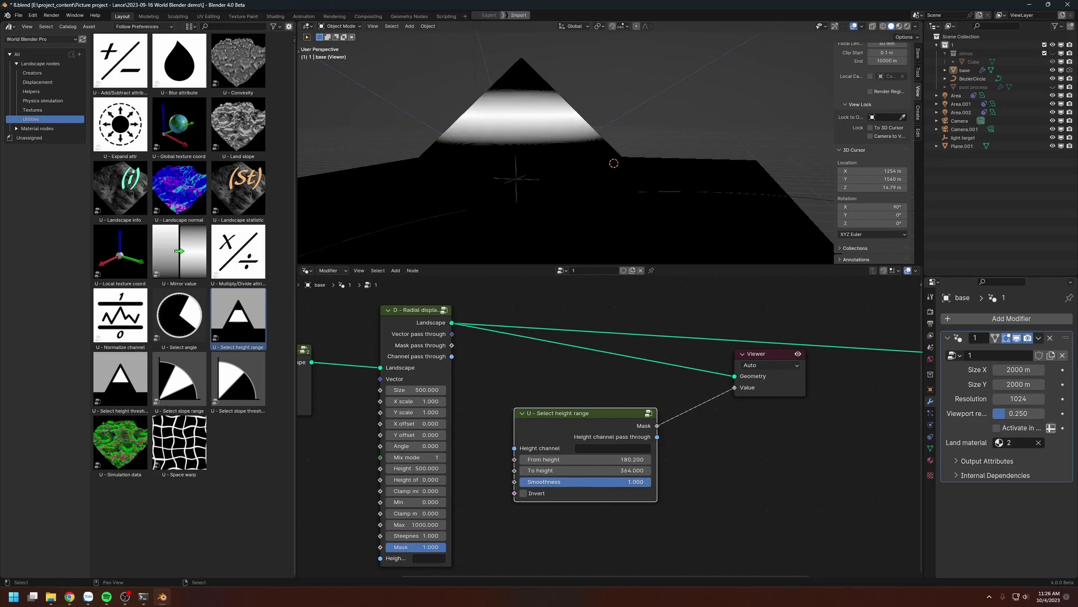
middle_click_drag(498, 115, 501, 127, "shift")
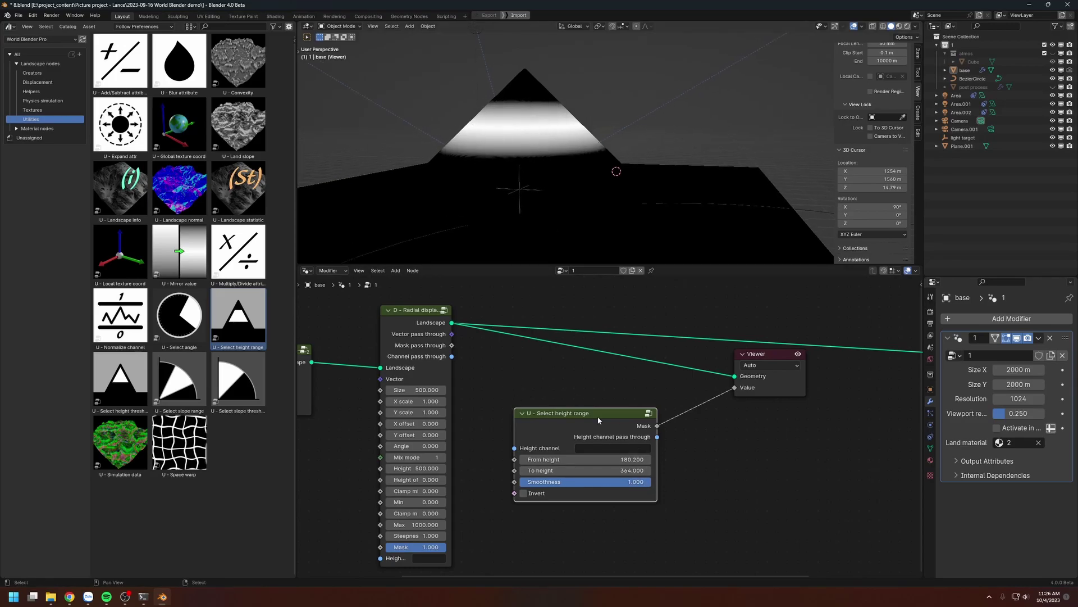
left_click_drag(637, 489, 519, 483)
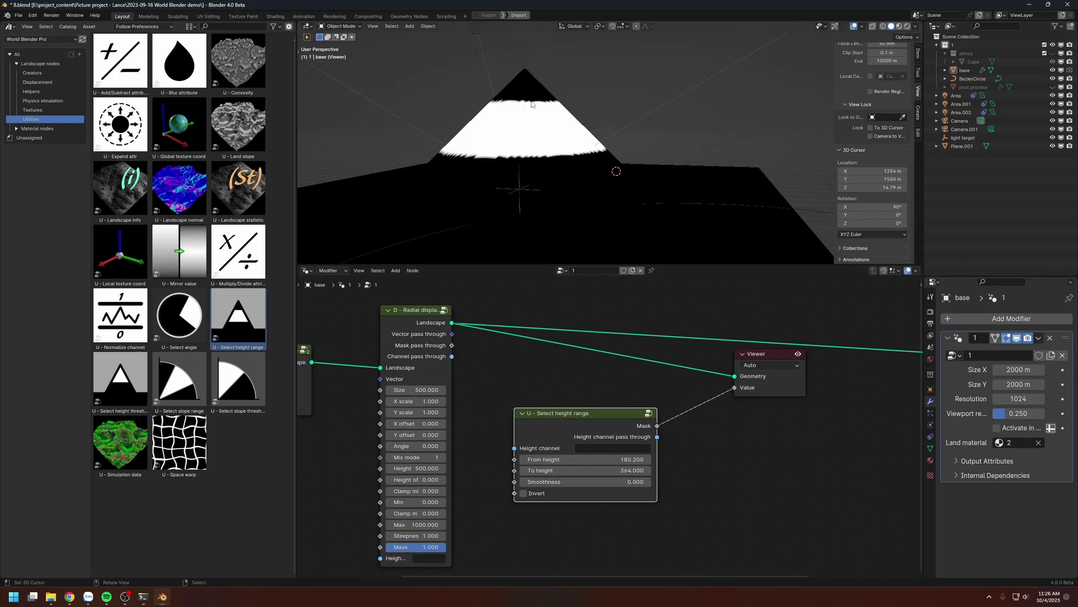
left_click_drag(584, 481, 651, 481)
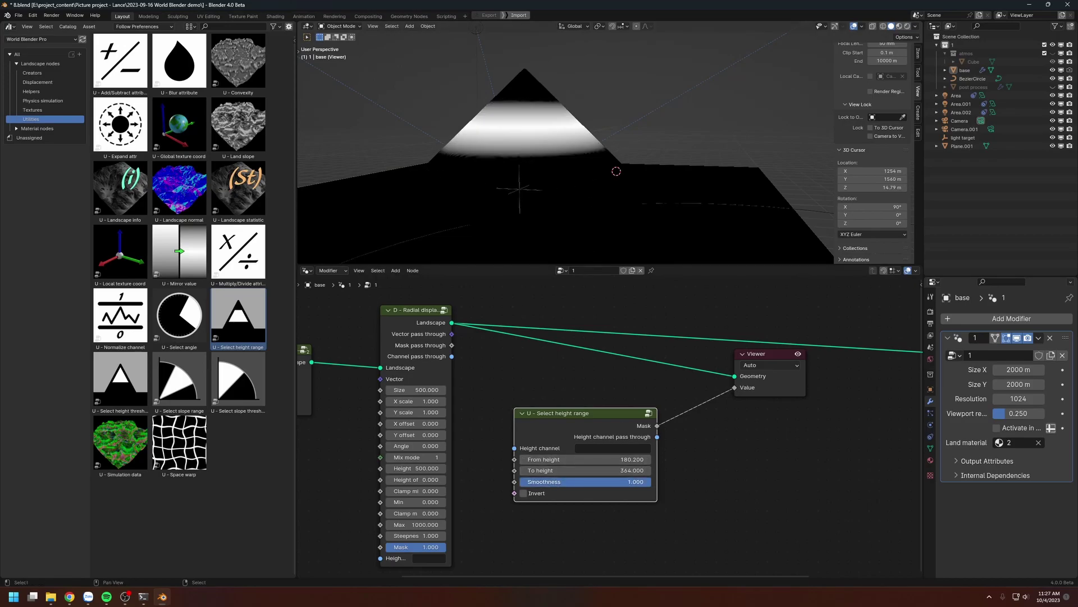
Invert the height range mask and set its Smoothness to about 0.3.
left_click(523, 495)
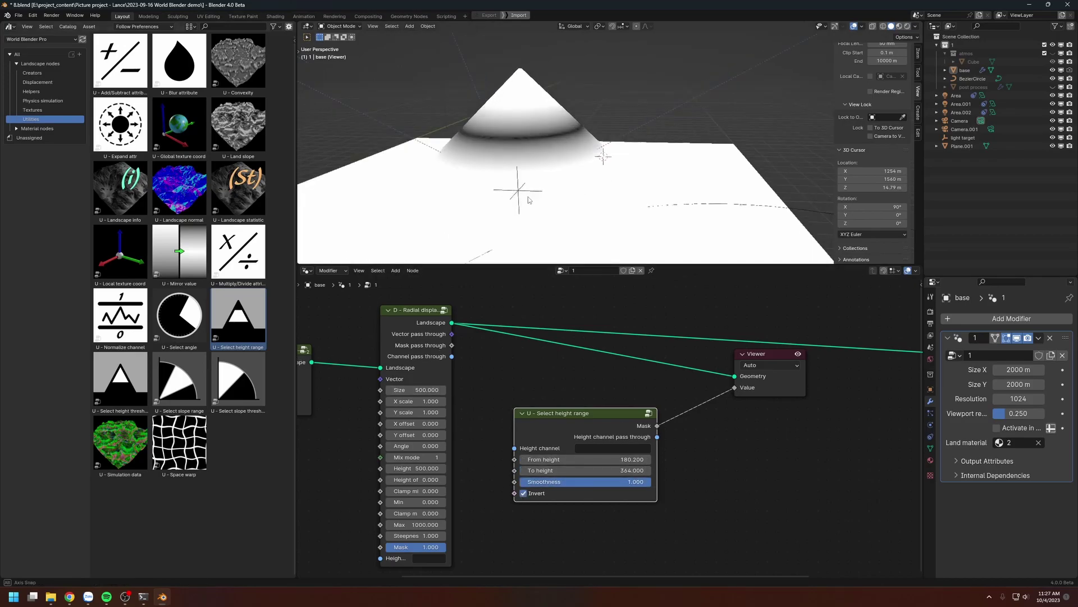
left_click_drag(645, 481, 559, 481)
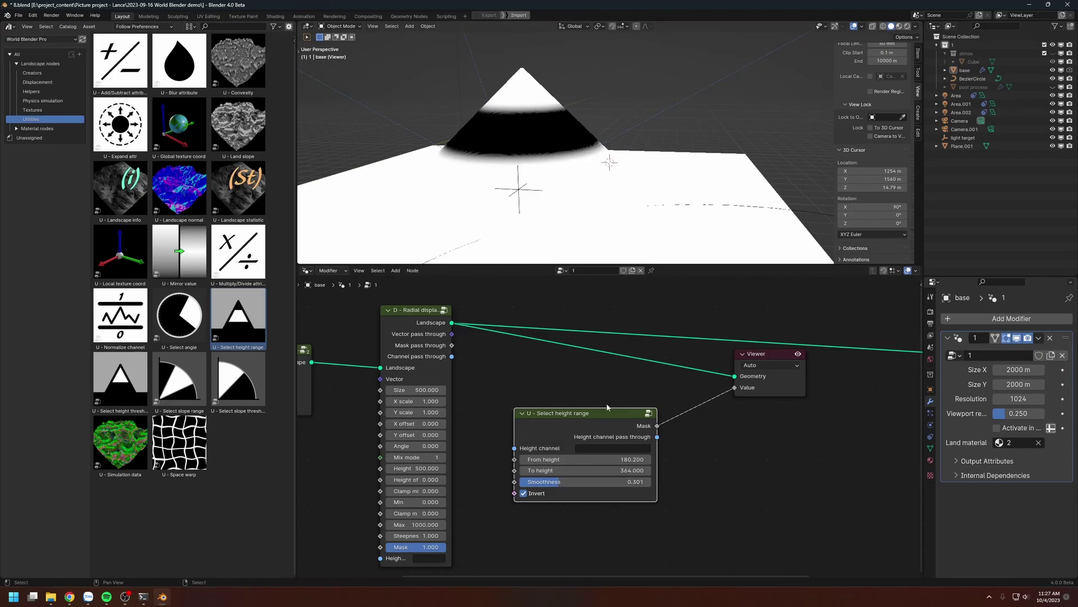
middle_click_drag(569, 386, 571, 332)
scroll(573, 343, "down", 1)
left_click_drag(581, 369, 582, 348)
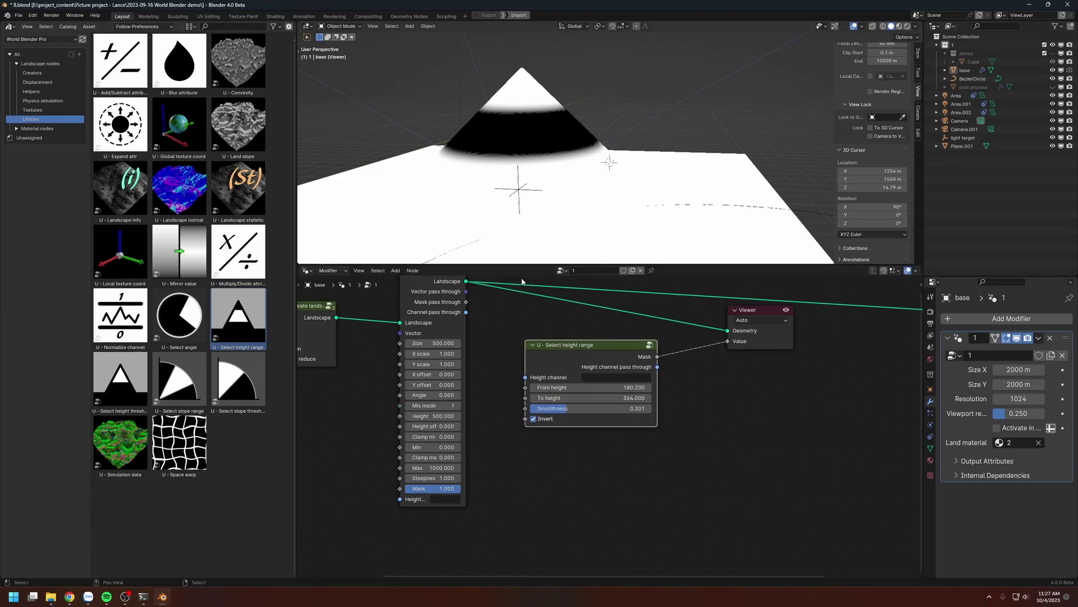
Replace the Select height range node with a Select height threshold node and preview its Mask in the Viewer.
middle_click_drag(615, 354, 590, 357)
key("x")
left_click_drag(125, 380, 612, 432)
left_click(582, 422)
left_click_drag(565, 393, 702, 343)
middle_click_drag(526, 181, 534, 131)
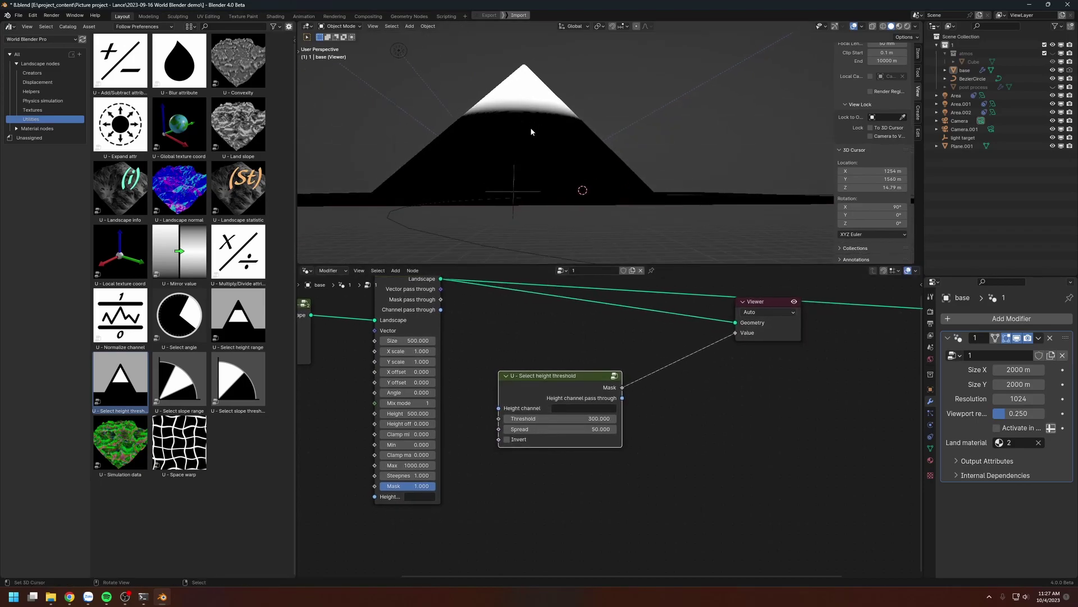
Set the height threshold node's Threshold to about 312.1 and Spread to about 123.6, inspecting the mask on the cone.
left_click_drag(525, 418, 584, 429)
middle_click_drag(476, 93, 500, 162)
middle_click_drag(497, 122, 512, 90)
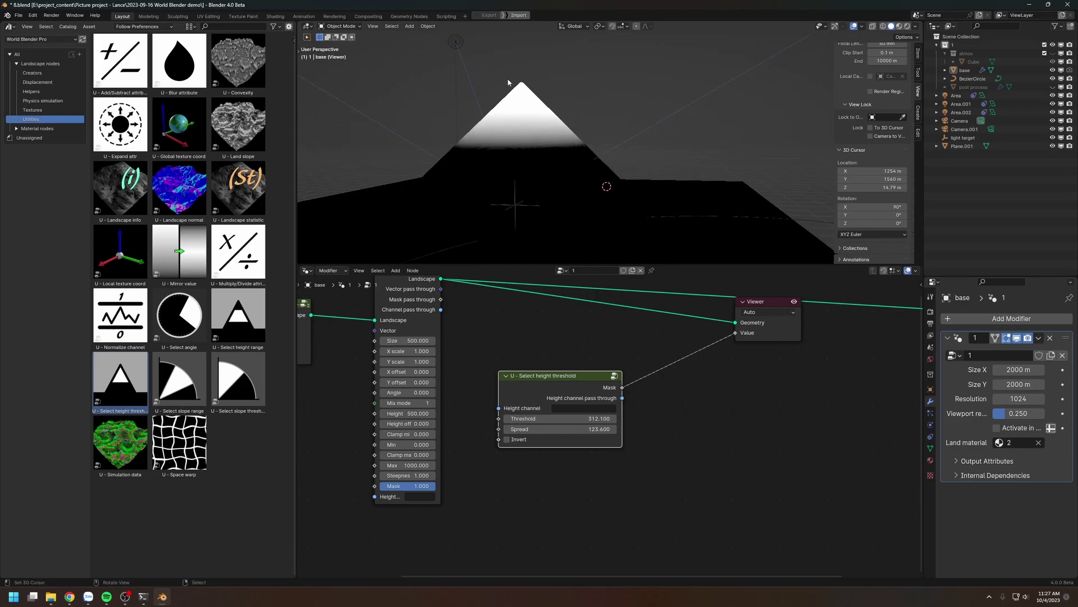
middle_click_drag(522, 113, 555, 152)
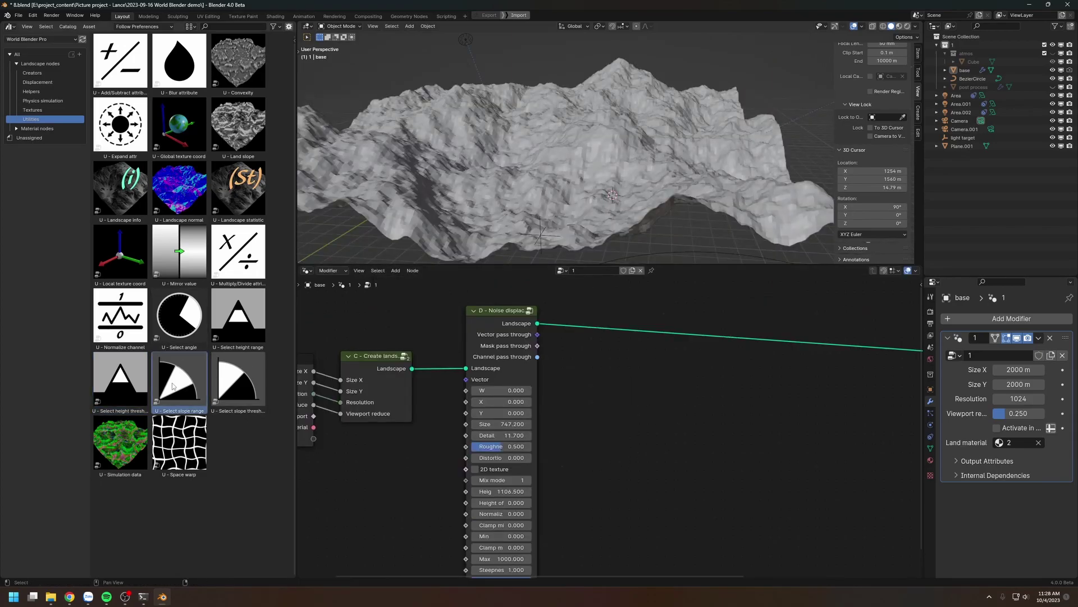
Add a Select slope range node and preview its Mask on the Noise displacement landscape through a Viewer.
left_click_drag(178, 384, 625, 407)
left_click(625, 408, "ctrl+shift")
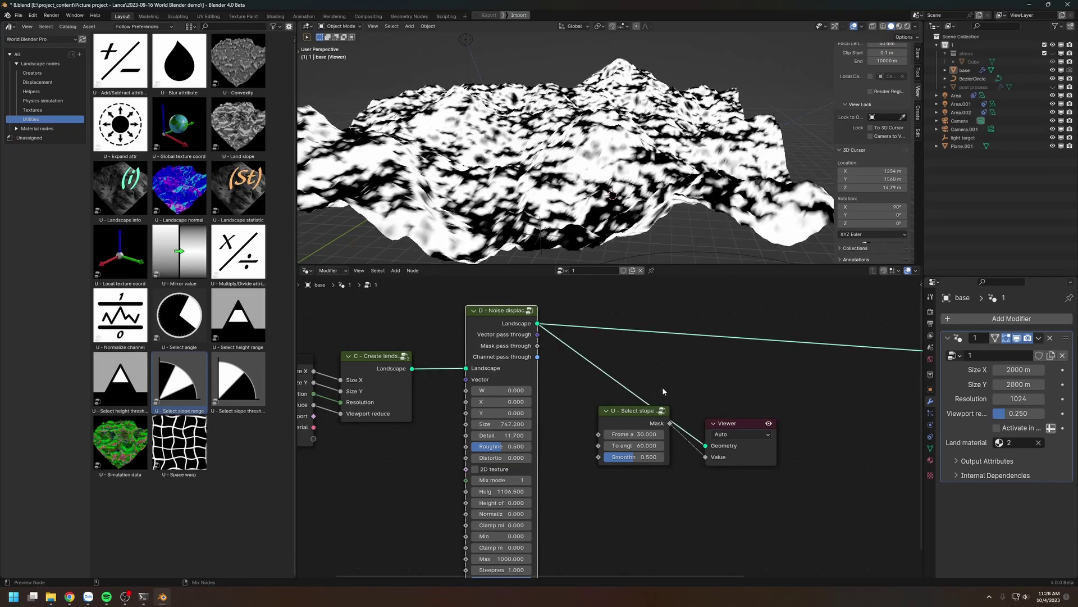
left_click_drag(741, 426, 767, 368)
left_click_drag(654, 414, 633, 411)
middle_click_drag(633, 415, 615, 407)
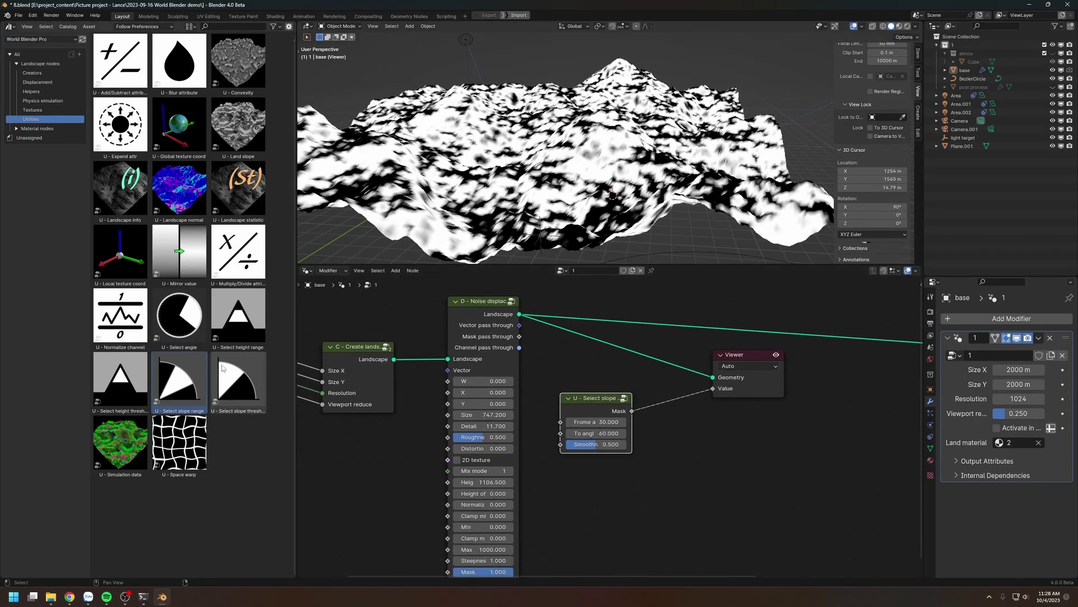
Set the Select slope range node's To angle to about 52.6 and inspect the mask across the whole terrain.
middle_click_drag(677, 429, 652, 416)
scroll(467, 180, "up", 1)
middle_click_drag(434, 152, 491, 169)
scroll(613, 142, "up", 2)
scroll(596, 431, "up", 1)
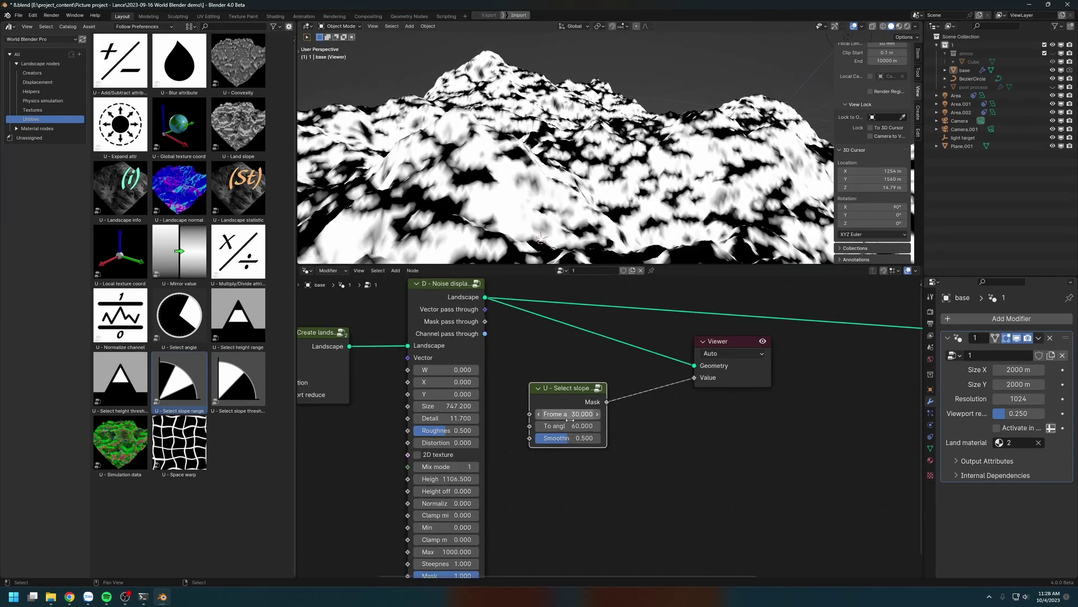
middle_click_drag(570, 425, 552, 431)
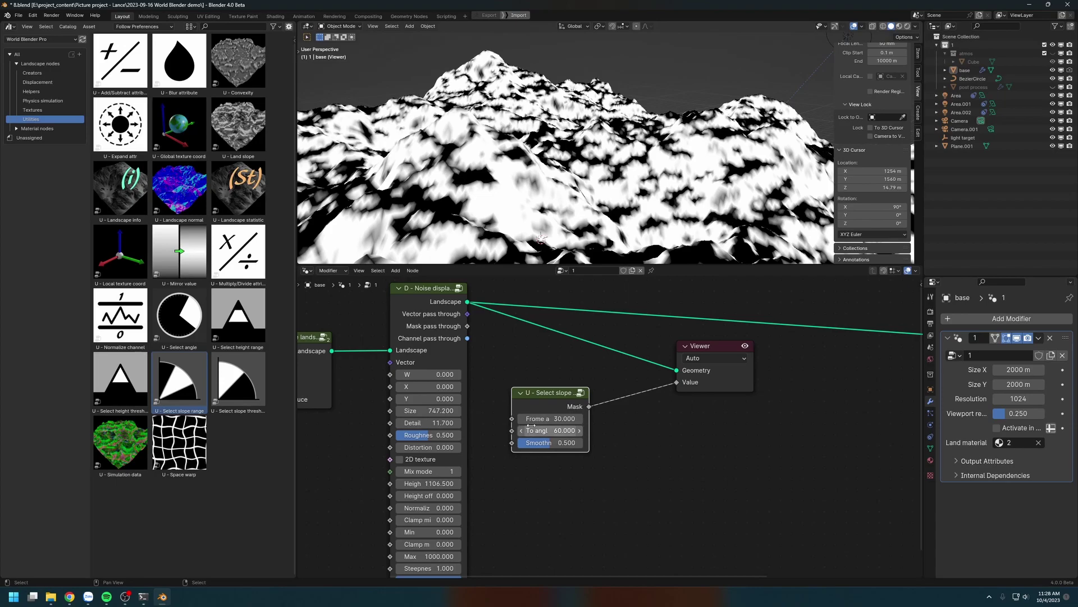
left_click_drag(531, 430, 508, 430)
scroll(642, 227, "down", 3)
middle_click_drag(608, 166, 584, 144, "shift")
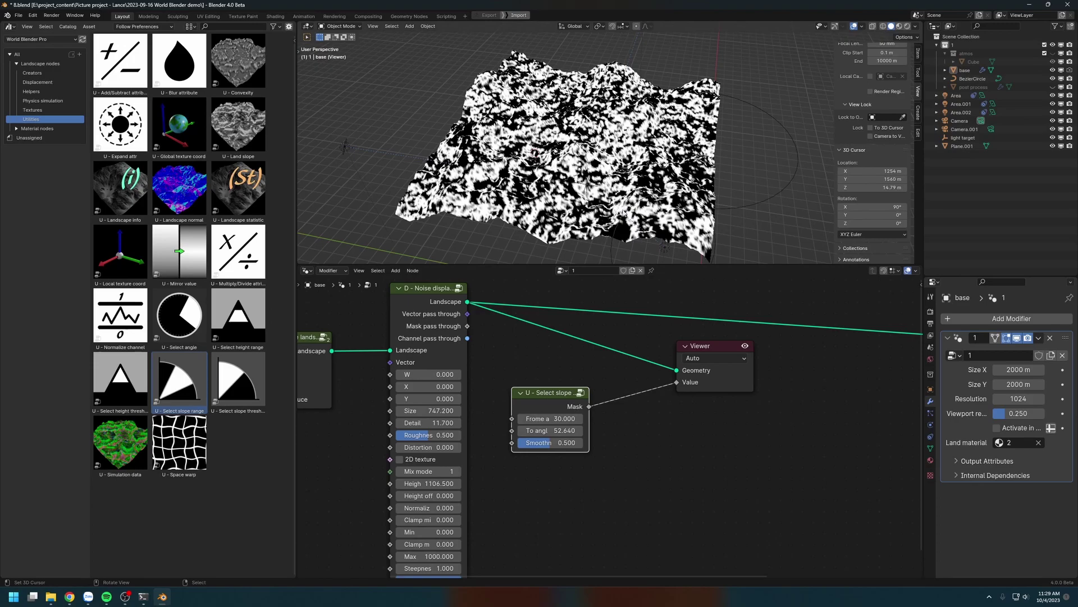
Add a Chip displacement node and connect the Select slope range Mask to its Steepness input.
left_click(38, 82)
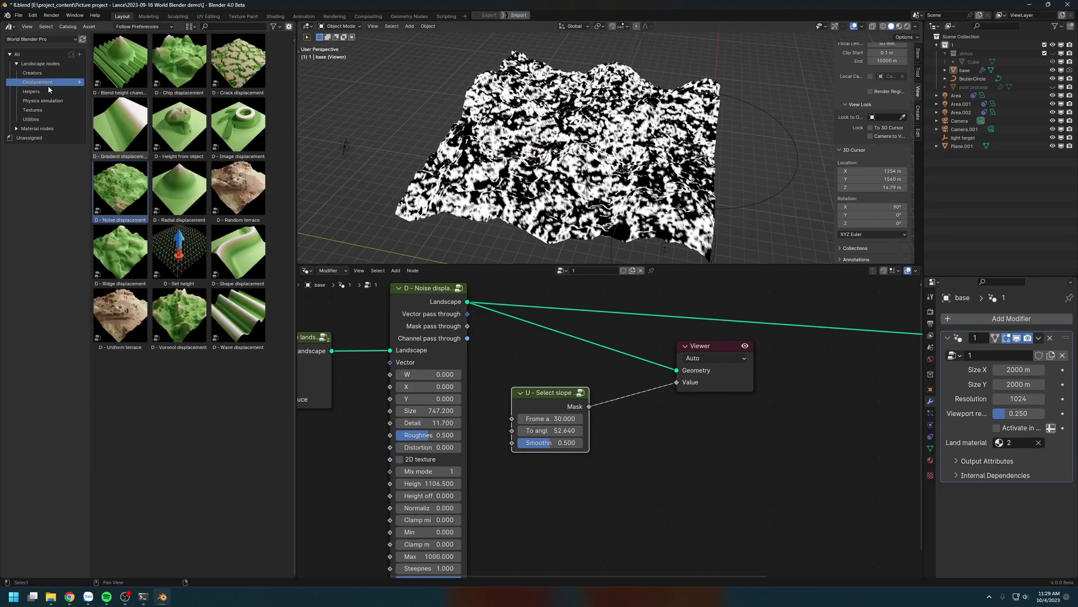
left_click_drag(184, 69, 837, 370)
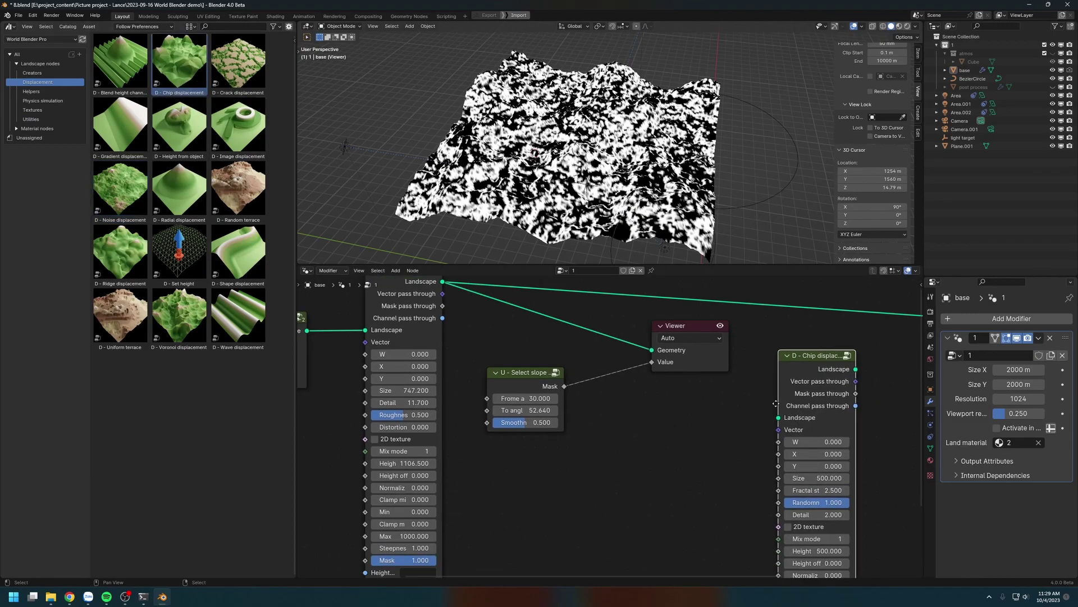
middle_click_drag(489, 381, 560, 447)
left_click_drag(495, 310, 508, 451)
scroll(509, 452, "down", 2)
left_click_drag(466, 286, 673, 500)
middle_click_drag(563, 433, 532, 474)
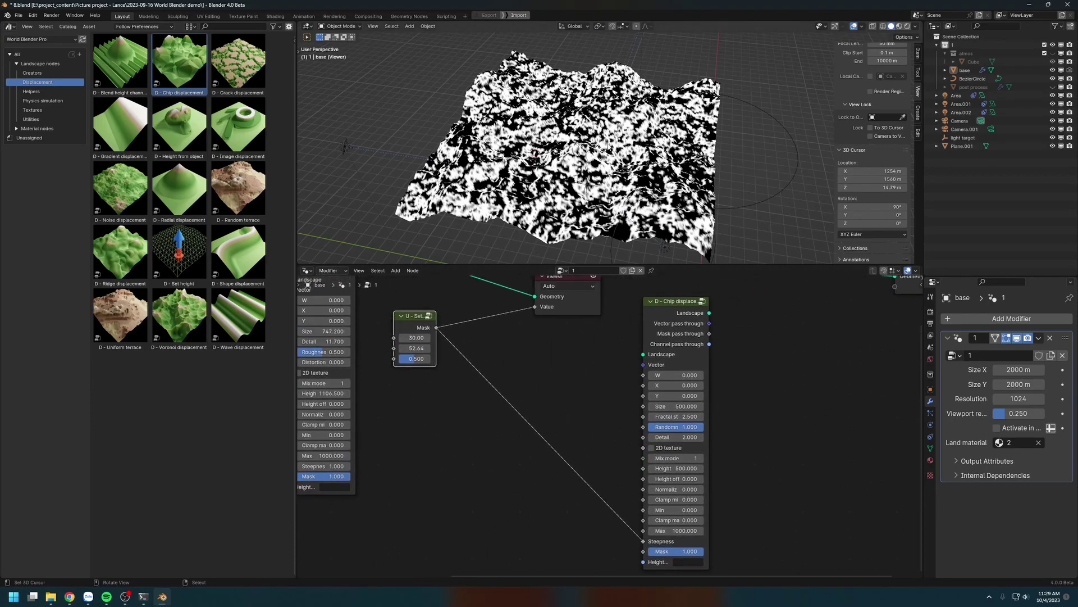
Undo the Chip displacement node and replace the Select slope range node with a Select slope threshold node previewed through the Viewer.
key("ctrl+z")
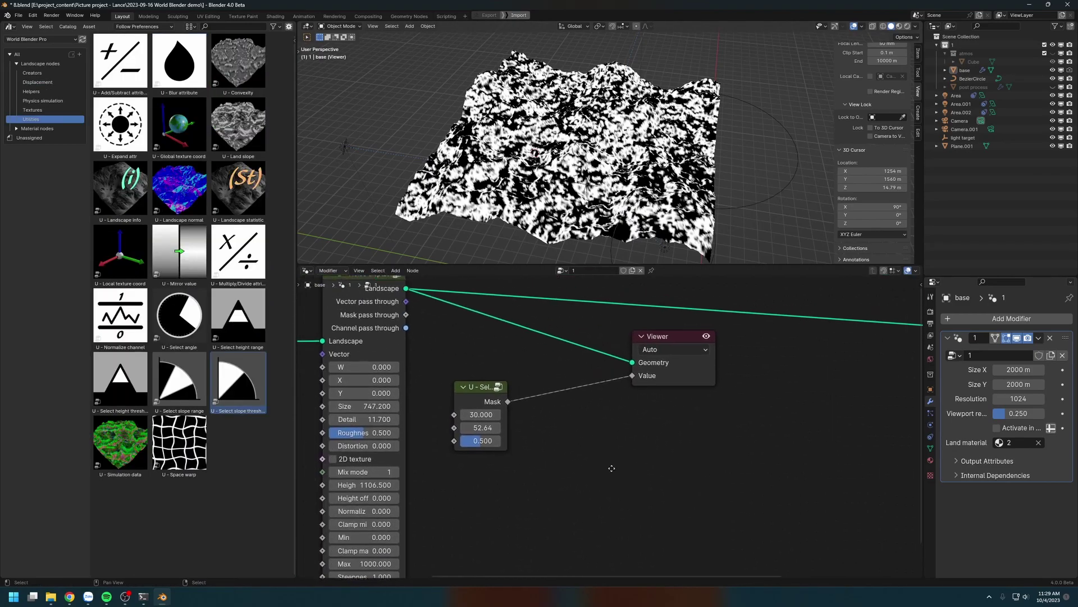
middle_click_drag(611, 468, 639, 471)
left_click(181, 393)
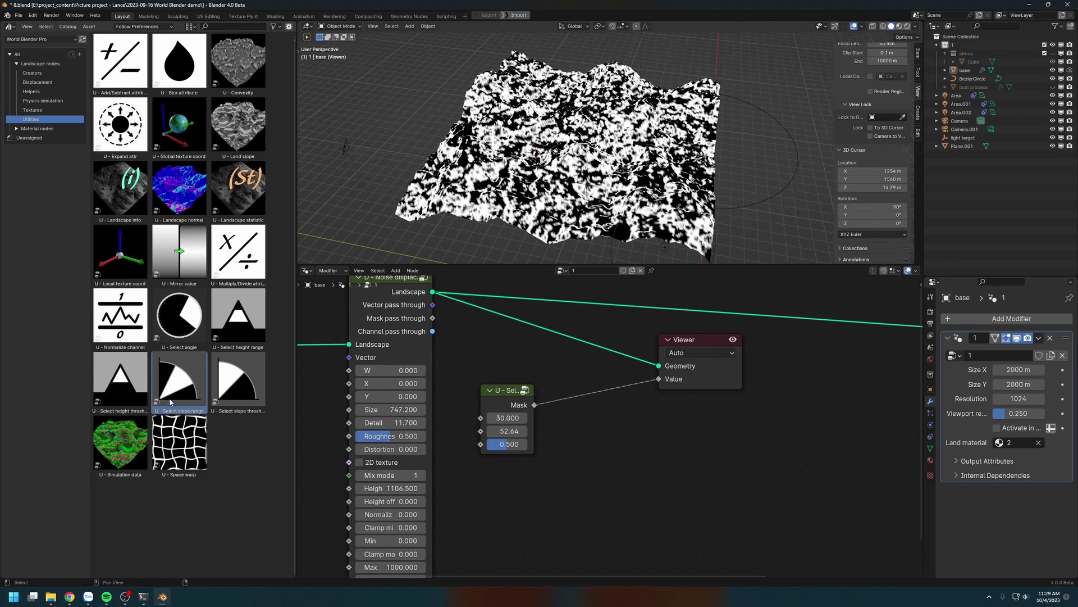
left_click(233, 386)
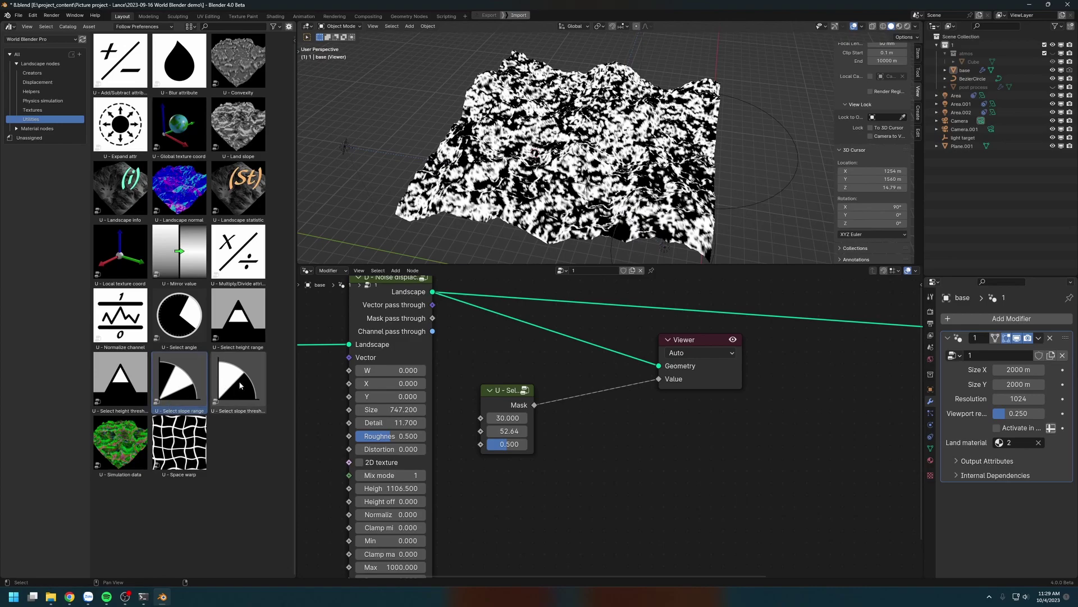
left_click_drag(236, 385, 660, 379)
left_click(511, 405)
key("x")
middle_click_drag(544, 211, 593, 207)
scroll(594, 208, "up", 5)
left_click_drag(520, 438, 570, 439)
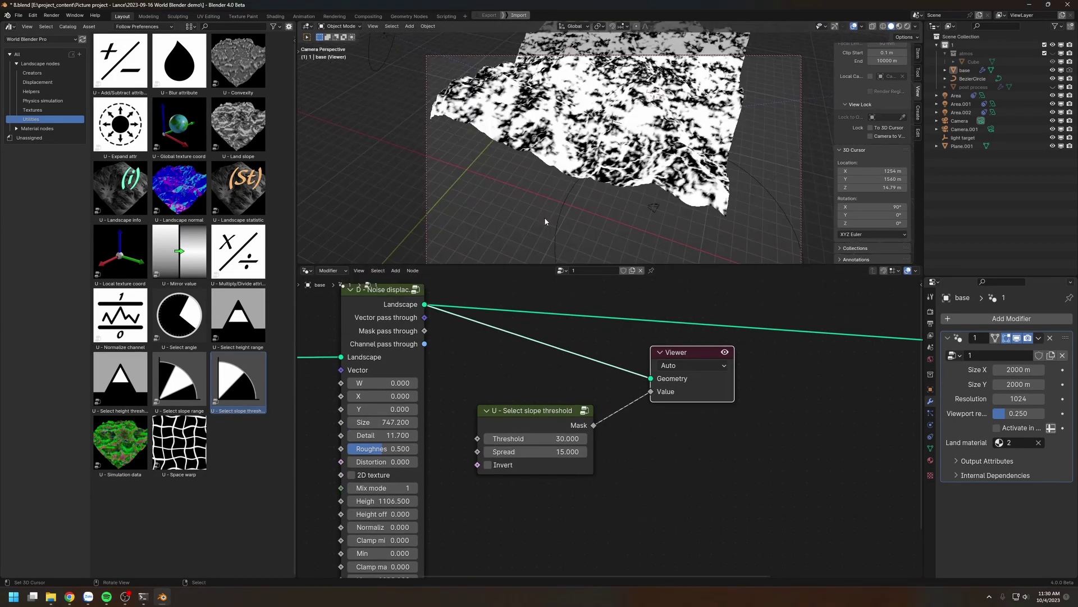
Annotate a hill profile in the front view with an arrow pointing perpendicular to its slope.
key("KP_1")
mouse_move(534, 191)
middle_mouse_down("shift")
mouse_move(546, 152)
mouse_move(647, 35)
middle_mouse_up("shift")
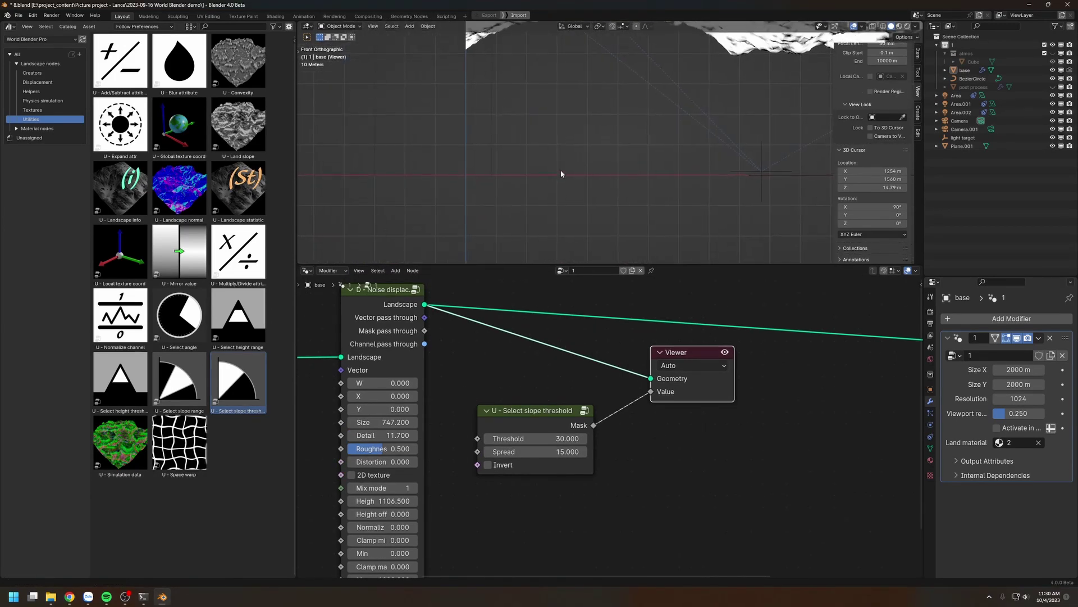
key("d")
mouse_move(493, 195)
left_mouse_down()
mouse_move(608, 121)
mouse_move(696, 124)
mouse_move(811, 188)
left_mouse_up()
scroll(540, 237, "up", 3, "shift")
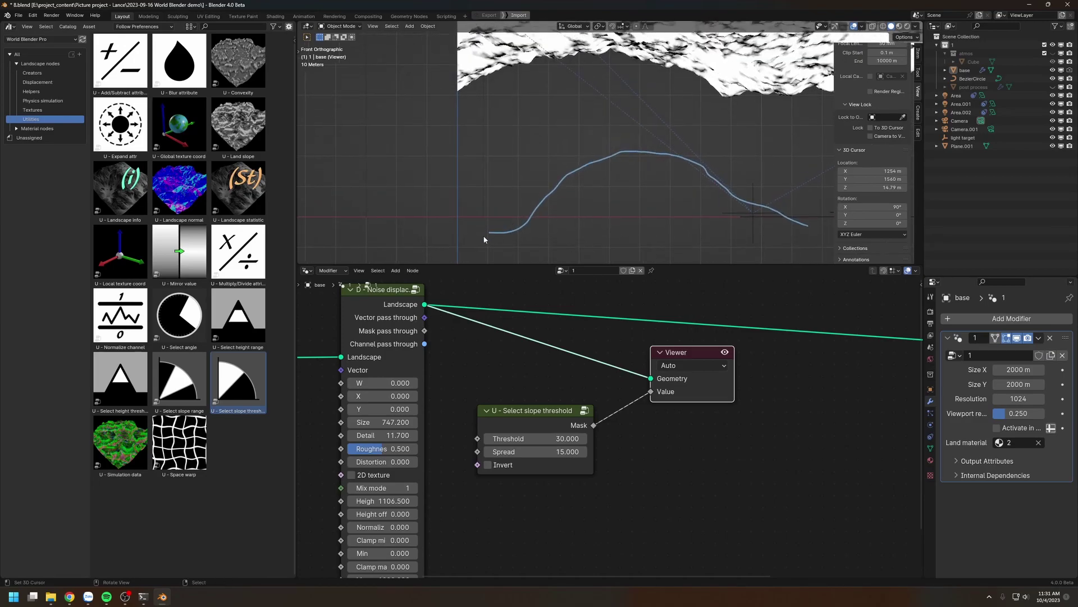
scroll(542, 191, "up", 2)
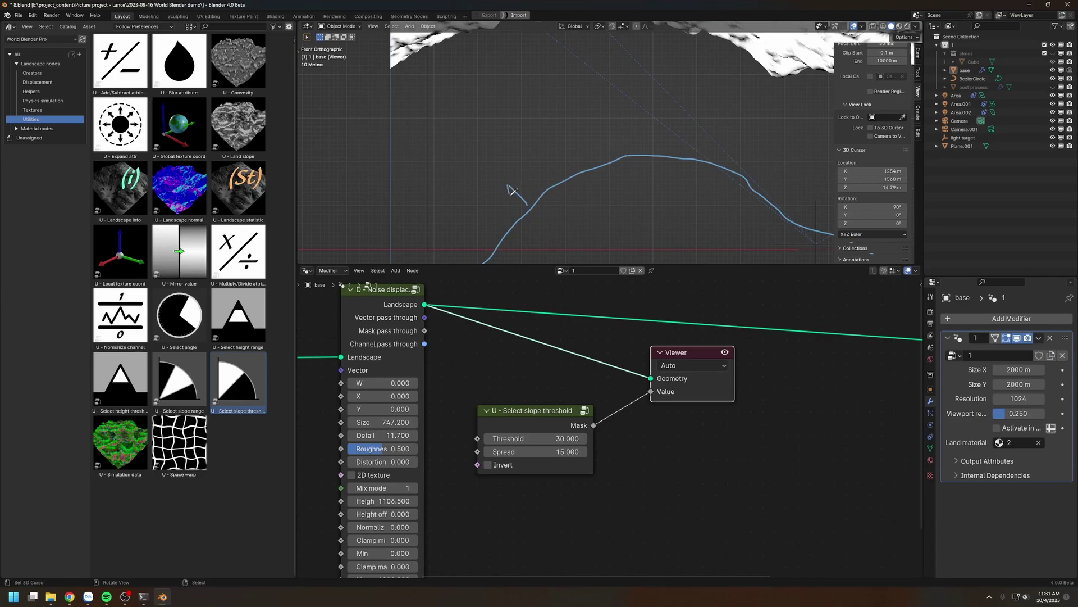
Annotate an upward arrow at the hill's foot, an upright block with a sideways arrow, and shading over the steep slope.
middle_click_drag(507, 209, 565, 144, "shift")
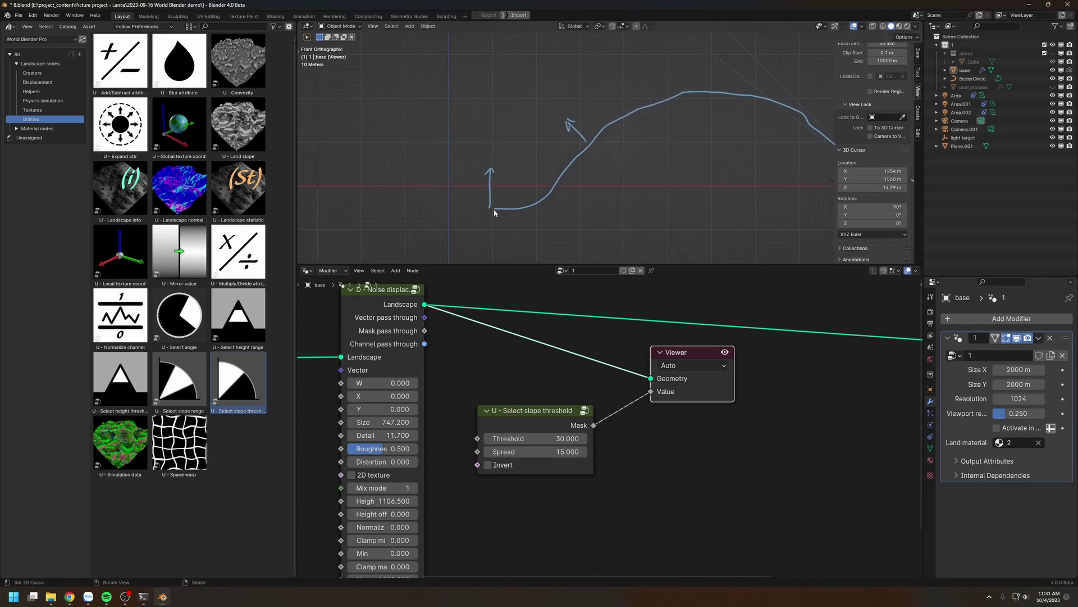
scroll(503, 205, "up", 5, "shift")
scroll(593, 187, "right", 3, "ctrl")
mouse_move(601, 175)
left_mouse_down()
mouse_move(598, 133)
mouse_move(627, 172)
left_mouse_up()
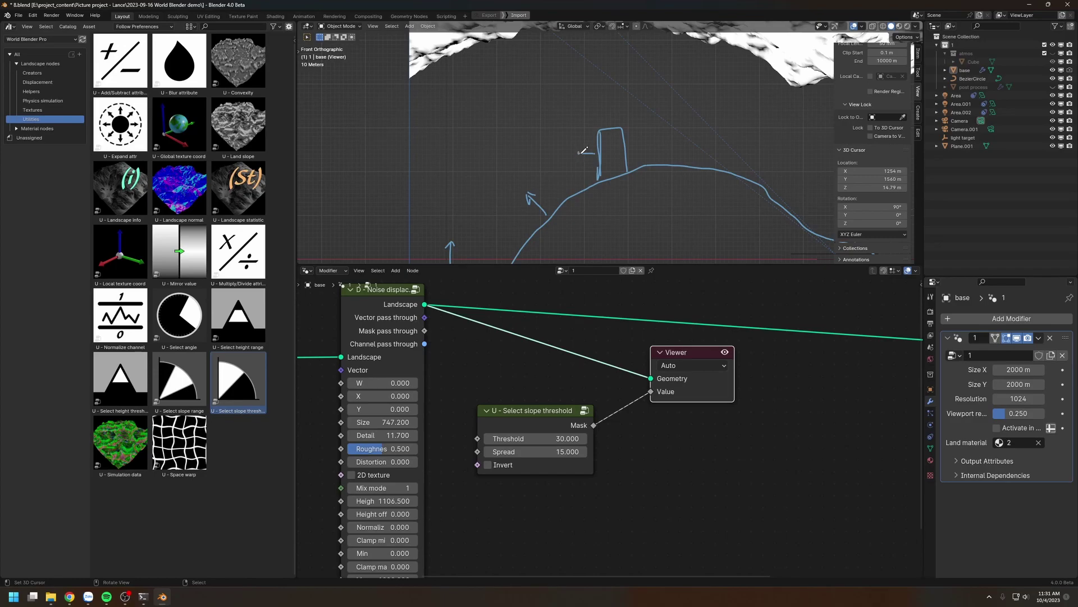
middle_click_drag(533, 201, 542, 165, "shift")
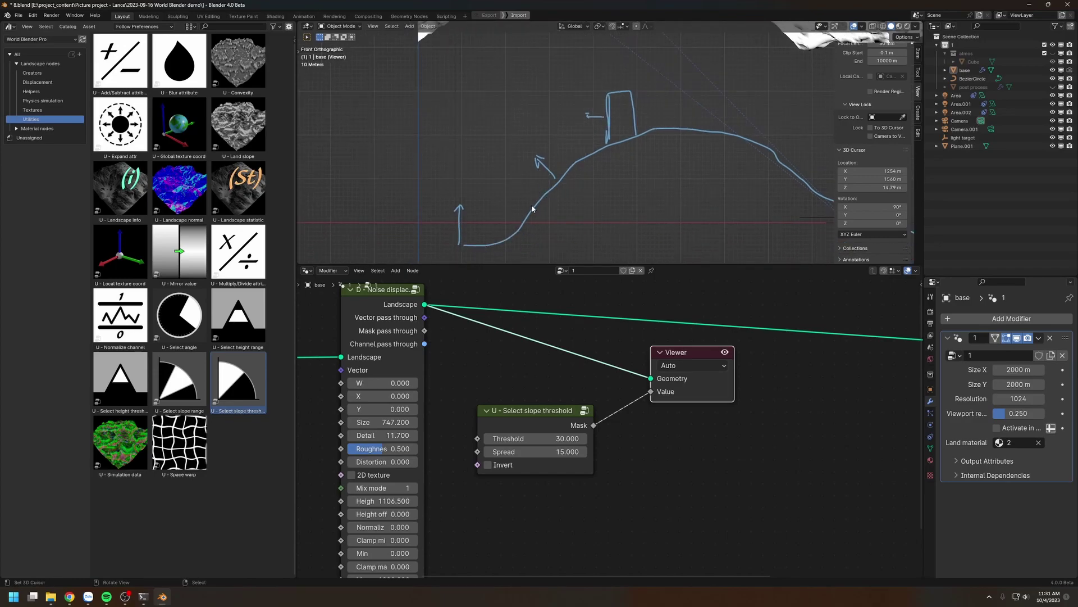
mouse_move(551, 203)
middle_mouse_down("shift")
mouse_move(525, 311)
mouse_move(531, 201)
middle_mouse_up("shift")
middle_click_drag(479, 243, 481, 239, "shift")
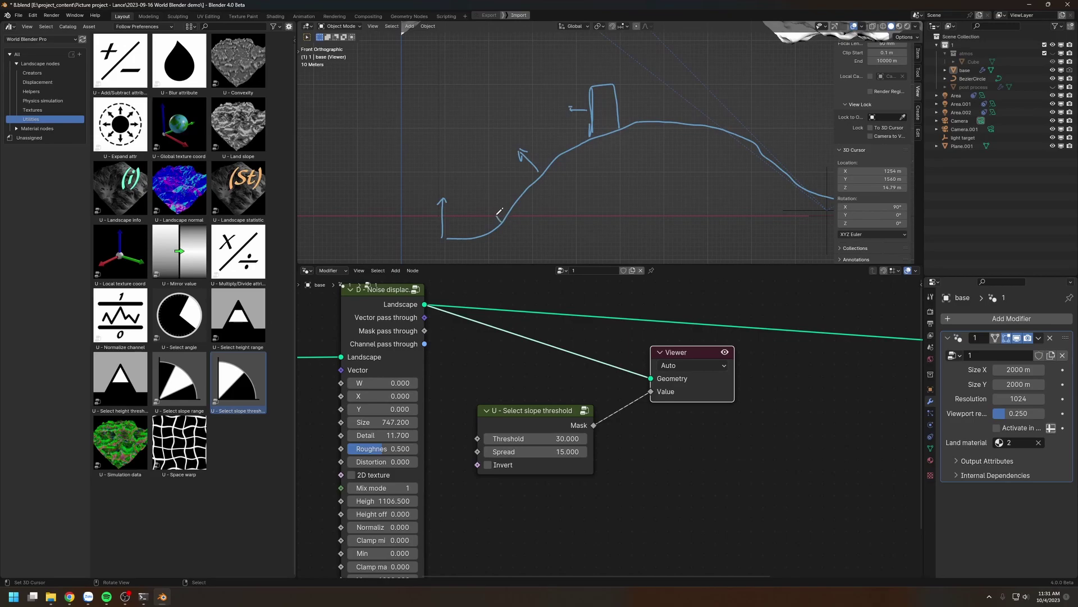
mouse_move(504, 219)
left_mouse_down()
mouse_move(508, 190)
mouse_move(555, 141)
mouse_move(566, 147)
mouse_move(518, 179)
mouse_move(492, 219)
mouse_move(558, 152)
left_mouse_up()
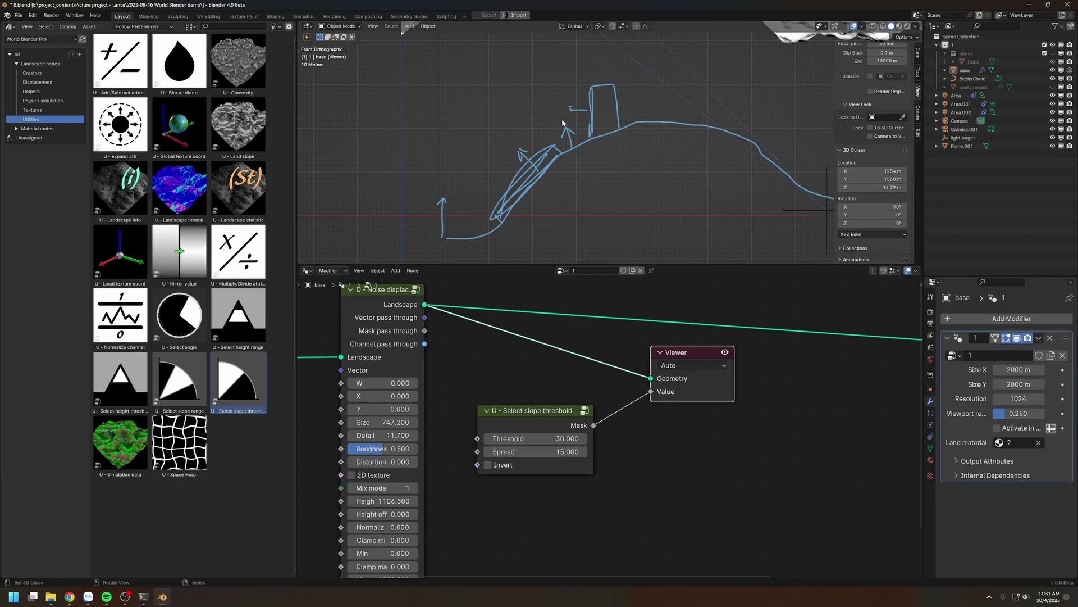
left_click_drag(541, 162, 507, 209)
Erase the hill profile annotations from the front view.
mouse_move(444, 243)
right_mouse_down()
mouse_move(494, 222)
mouse_move(570, 137)
mouse_move(503, 231)
right_mouse_up()
scroll(504, 230, "down", 4)
mouse_move(504, 231)
right_mouse_down()
mouse_move(534, 188)
mouse_move(557, 194)
right_mouse_up()
left_click_drag(560, 192, 706, 224, "ctrl")
Set the Select slope threshold node's Threshold to 48.1 and Spread to 11.4, inspecting the mask on the terrain.
mouse_move(705, 224)
middle_mouse_down()
mouse_move(507, 170)
mouse_move(504, 197)
mouse_move(489, 175)
middle_mouse_up()
scroll(562, 418, "up", 1)
left_click(530, 413)
left_click_drag(531, 425, 604, 425)
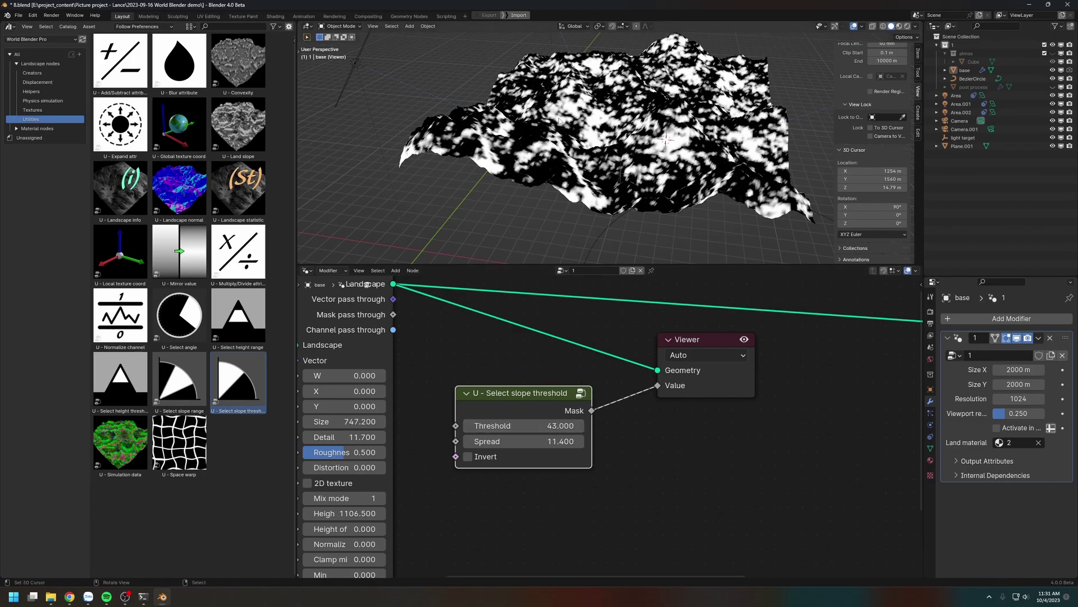
middle_click_drag(558, 120, 584, 129)
left_click_drag(522, 425, 530, 425)
scroll(531, 161, "up", 1)
middle_click_drag(525, 161, 519, 180)
middle_click_drag(403, 207, 471, 145)
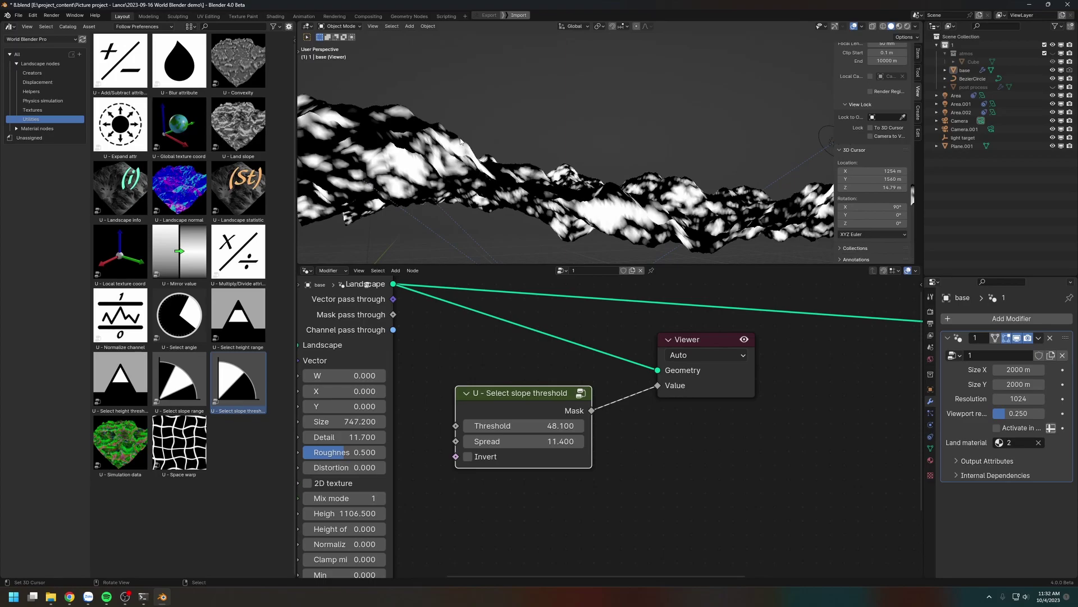
Delete the Select slope threshold and Viewer nodes, and add a Simulation data utility node.
scroll(608, 427, "down", 3)
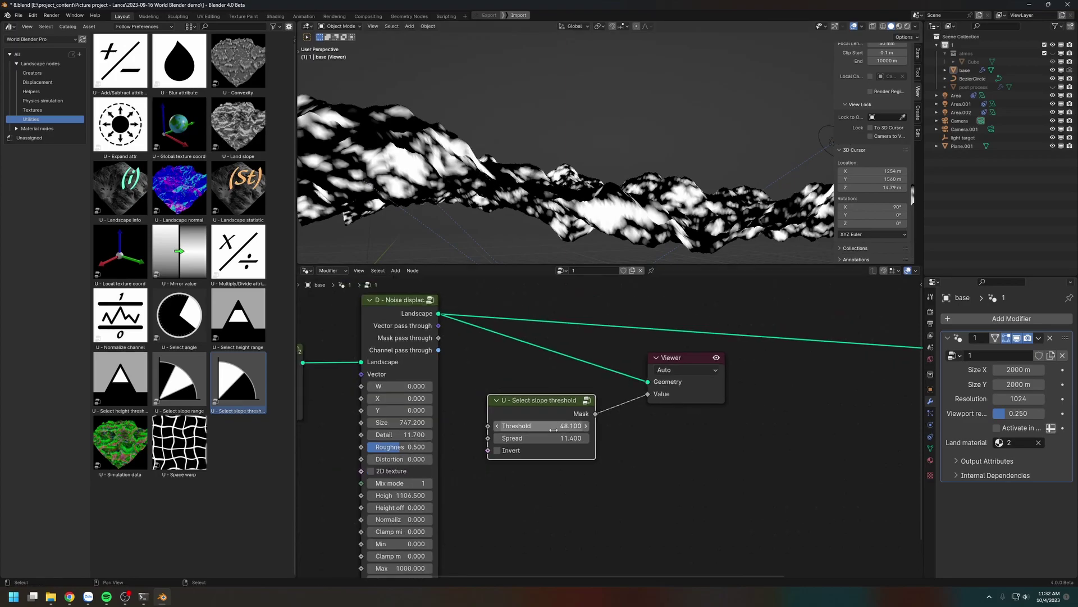
key("x")
middle_click_drag(526, 363, 527, 371)
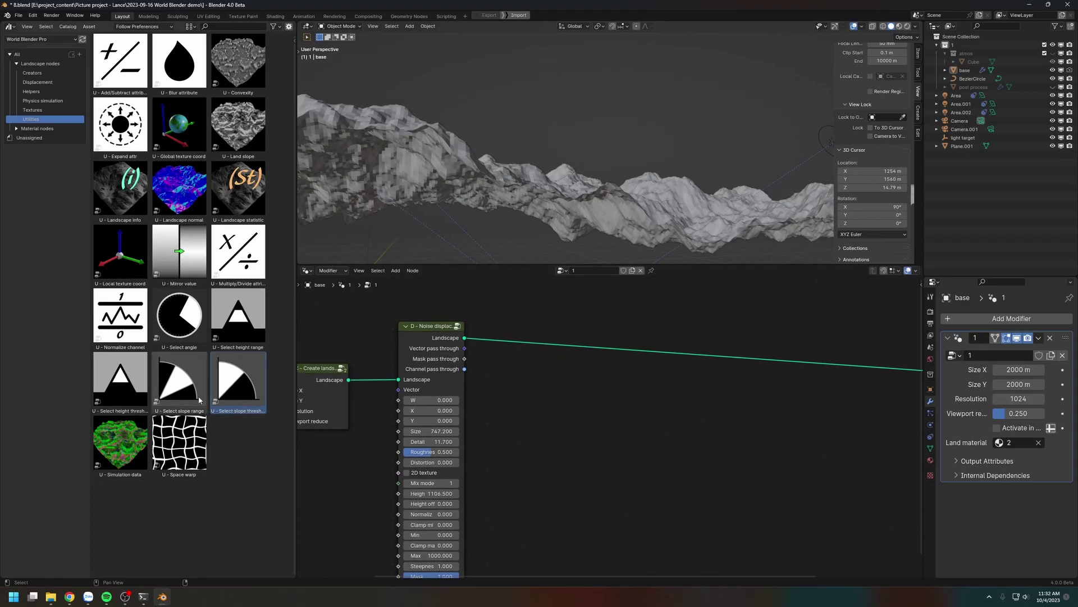
scroll(638, 410, "down", 2)
left_click_drag(120, 443, 672, 443)
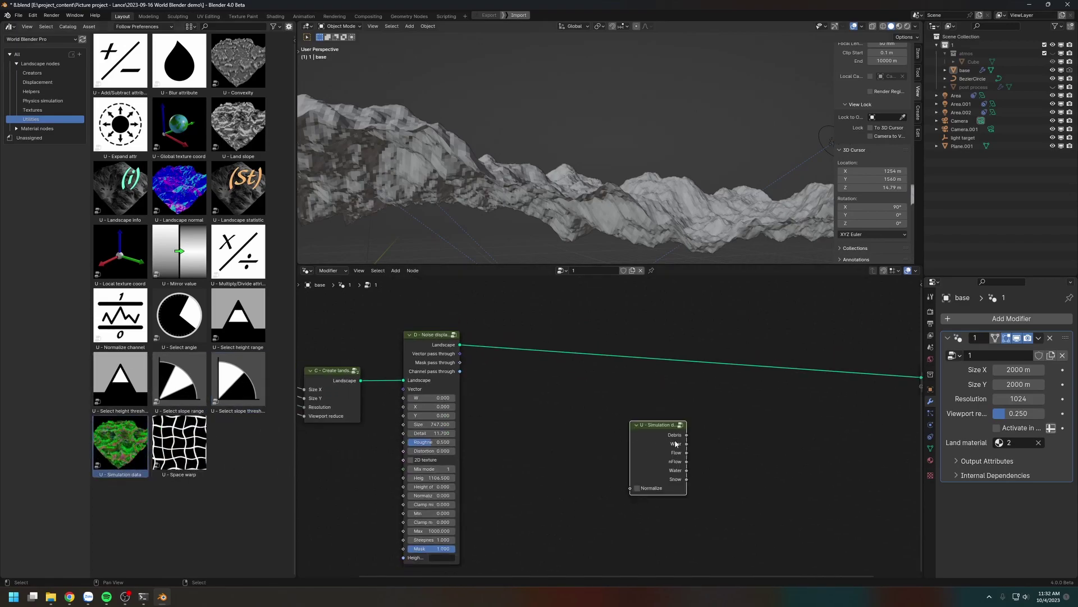
middle_click_drag(648, 495, 523, 433)
scroll(522, 433, "up", 3)
left_click_drag(499, 370, 414, 359)
middle_click_drag(514, 217, 561, 258)
scroll(706, 128, "down", 3)
middle_click_drag(648, 108, 572, 142, "shift")
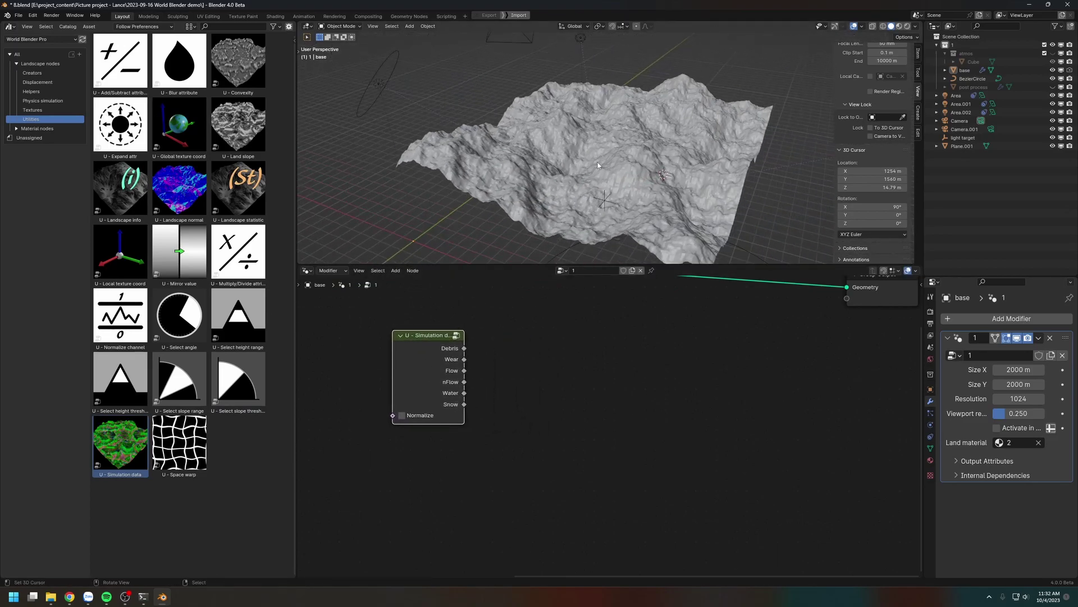
Insert an Erosion node between Noise displacement and Group Output, and briefly toggle its viewport activation.
middle_click_drag(458, 386, 505, 441)
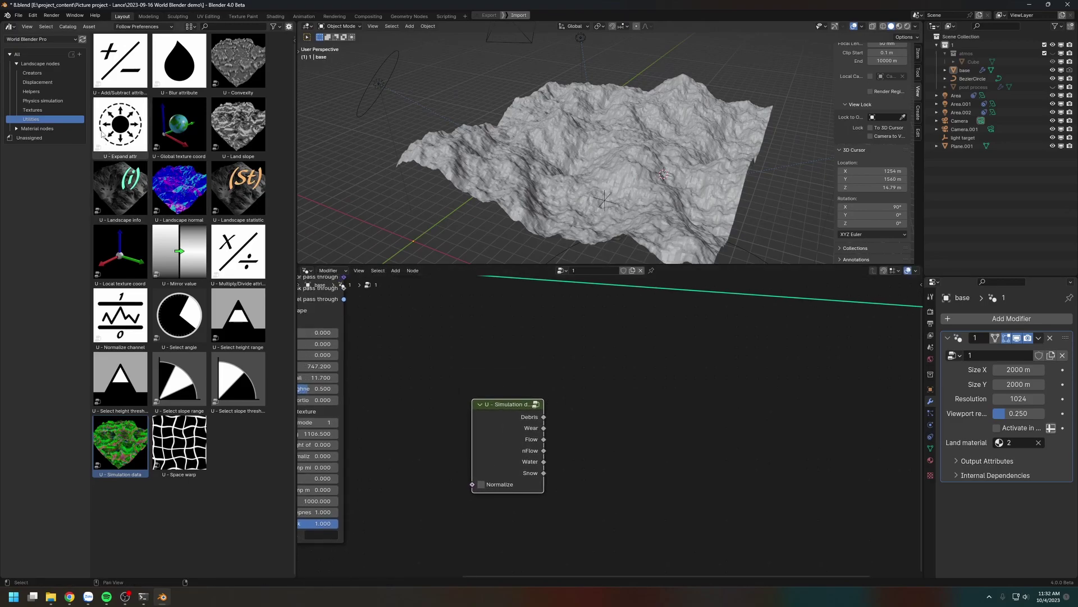
left_click(44, 101)
left_click_drag(103, 84, 683, 388)
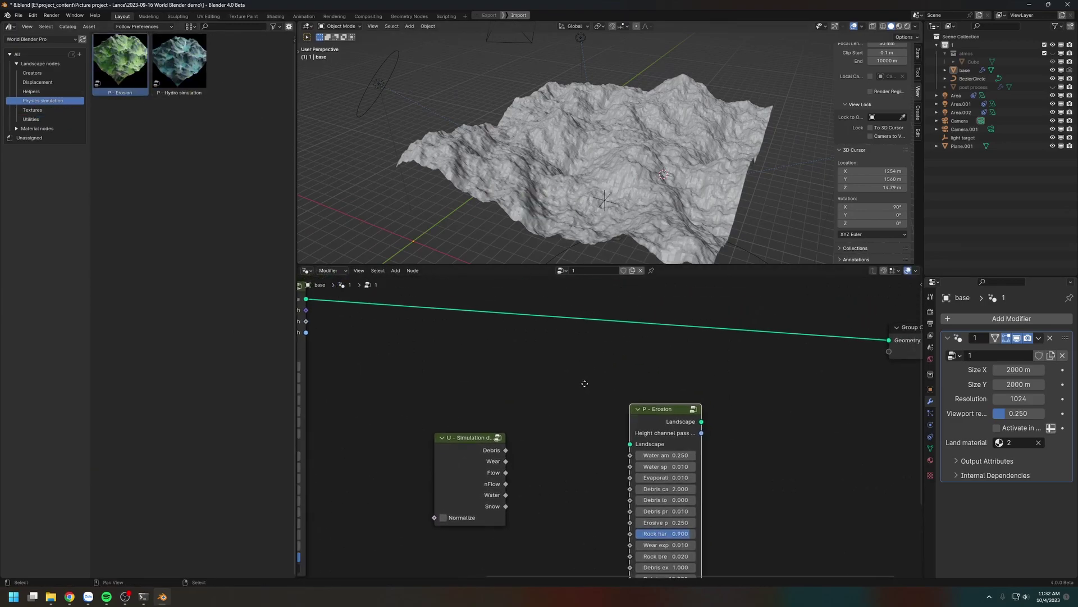
left_click_drag(645, 451, 549, 290)
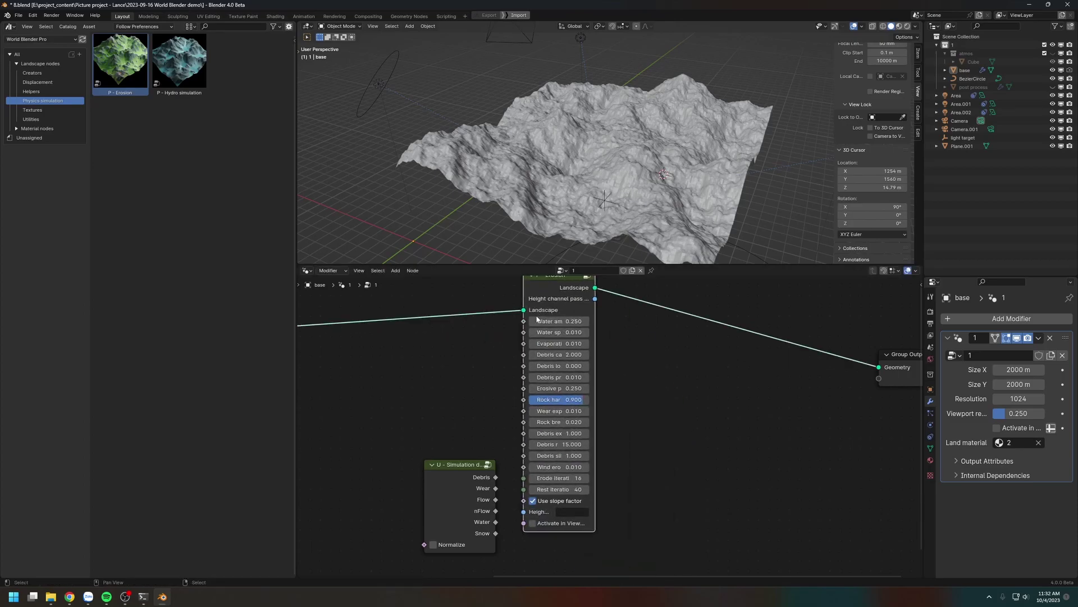
left_click(532, 523)
middle_click_drag(607, 506, 613, 469)
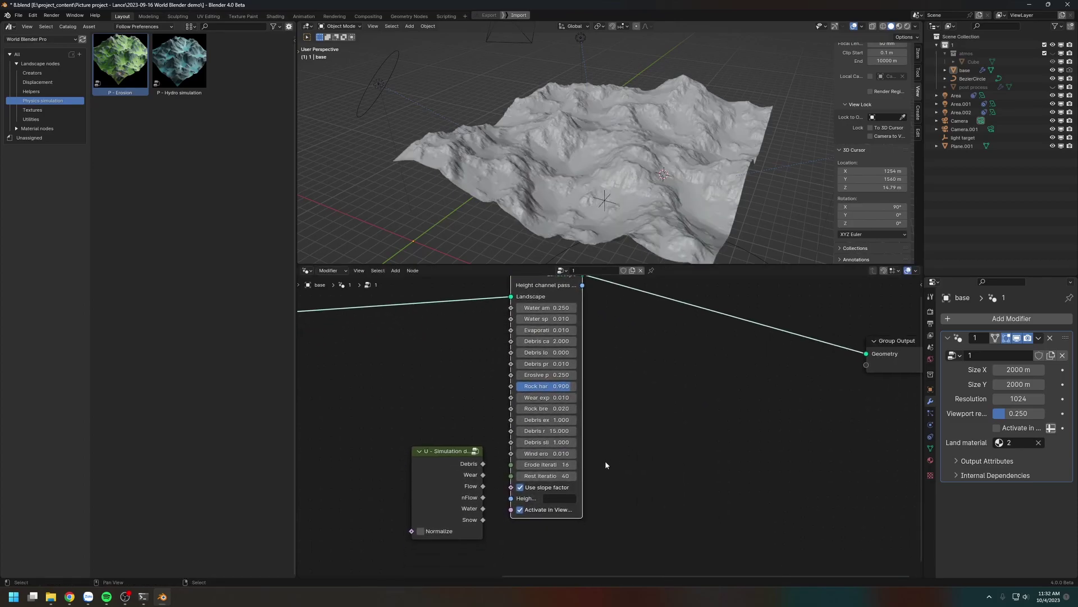
left_click(537, 511)
Set the Erosion node's Rest iterations to 0 and Erode iterations to 8.
left_click(546, 475)
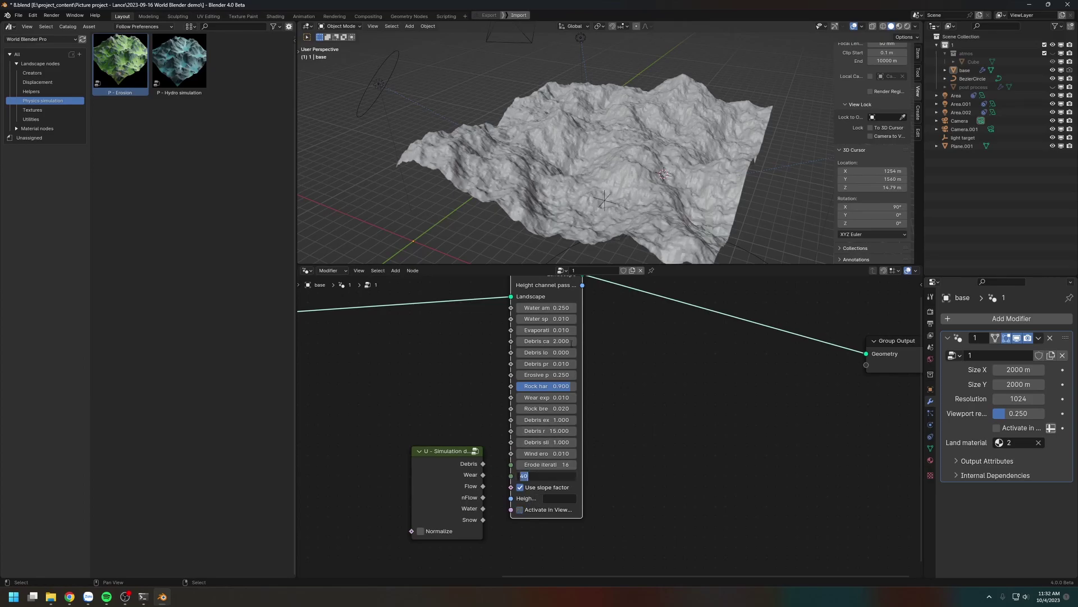
type("0")
key("Return")
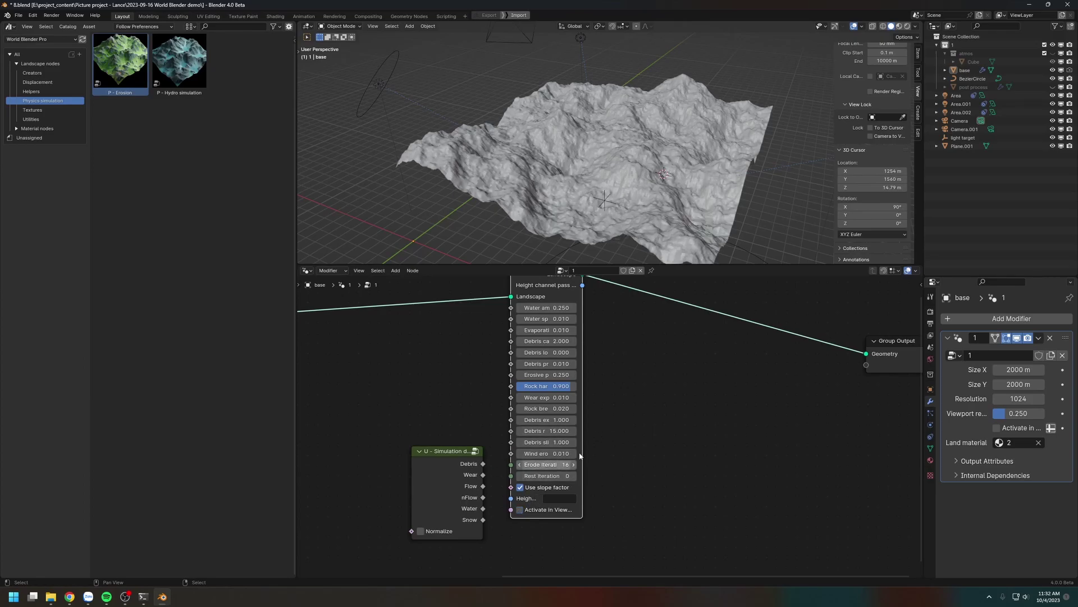
middle_click_drag(627, 408, 627, 399)
left_click(542, 455)
type("8")
key("Return")
middle_click_drag(565, 398, 564, 433)
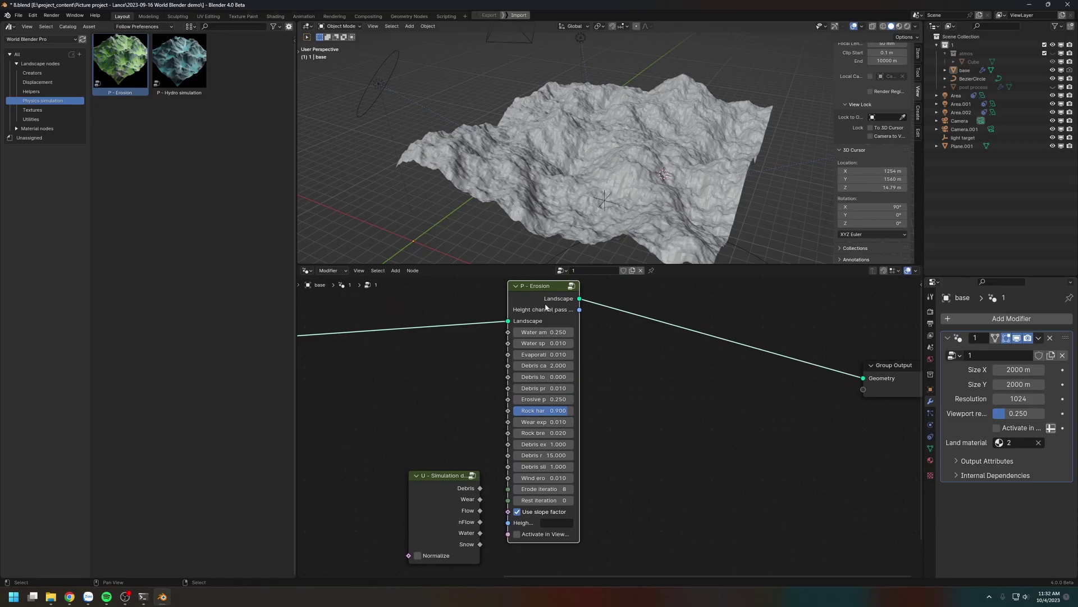
Rearrange the nodes so Simulation data follows Erosion, and set the landscape's Viewport reduce to 0.125.
left_click_drag(546, 306, 389, 317)
left_click_drag(447, 475, 551, 477)
left_click(1018, 413)
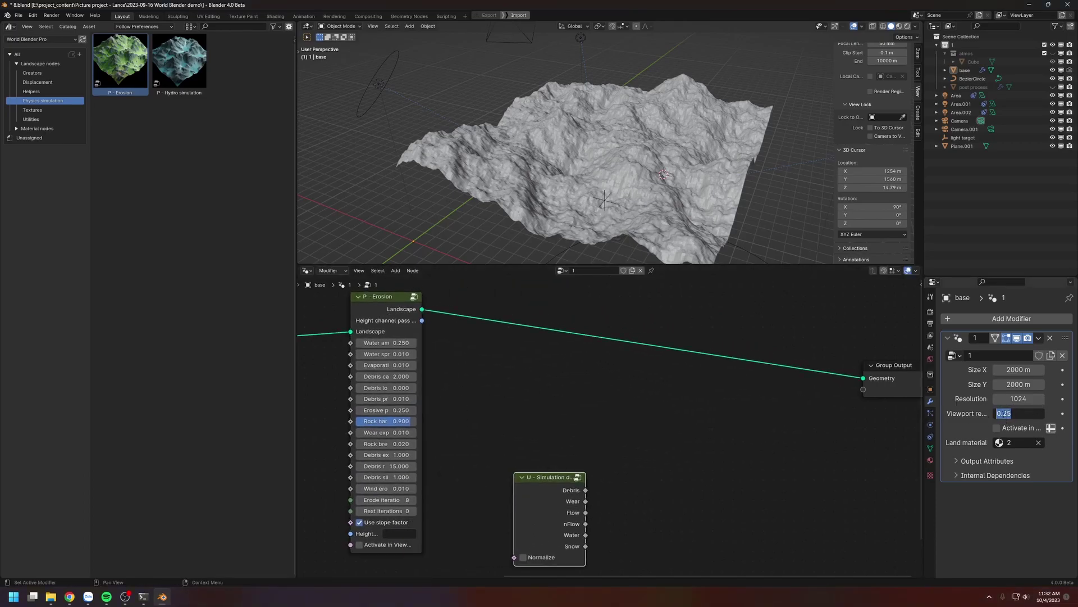
left_click(952, 411)
left_click(1017, 415)
type(".125")
key("Return")
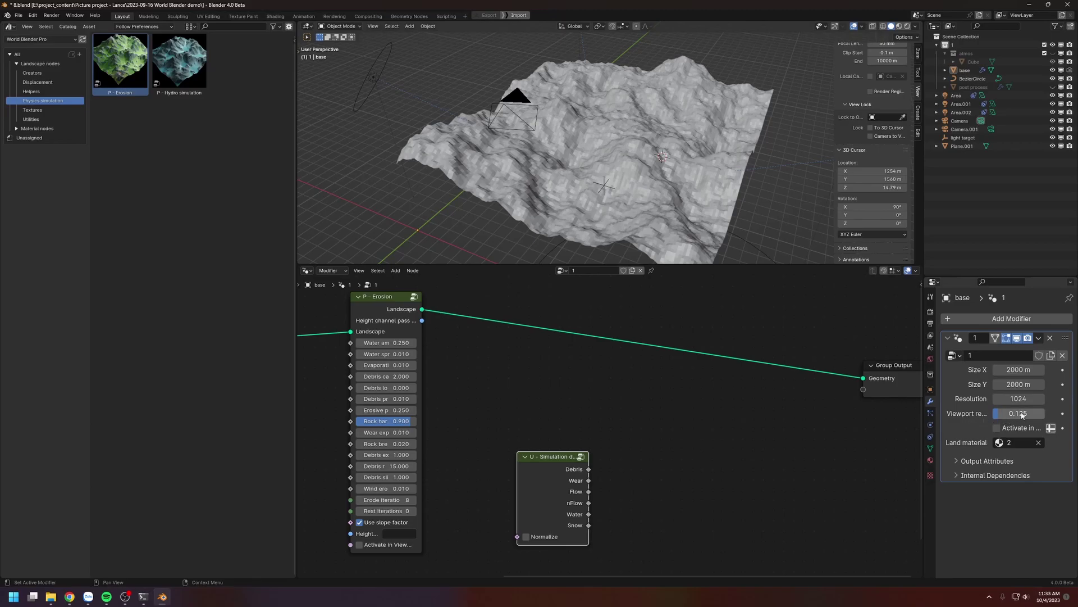
Reposition the Simulation data node beside Erosion and activate the erosion in the viewport.
left_click_drag(538, 471, 530, 409)
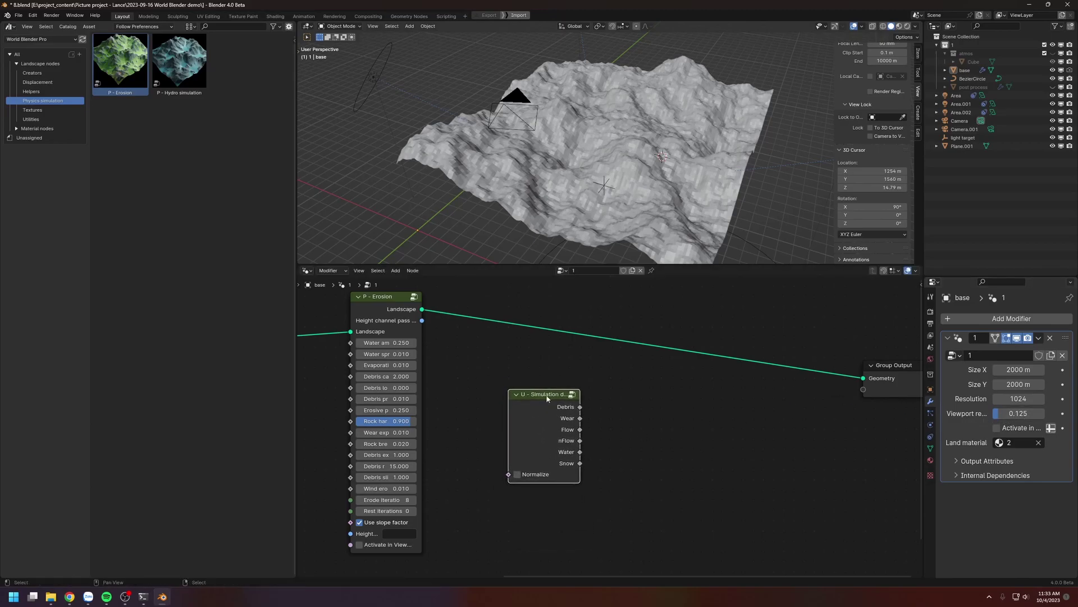
middle_click_drag(533, 408, 582, 436)
middle_click_drag(418, 573, 454, 527)
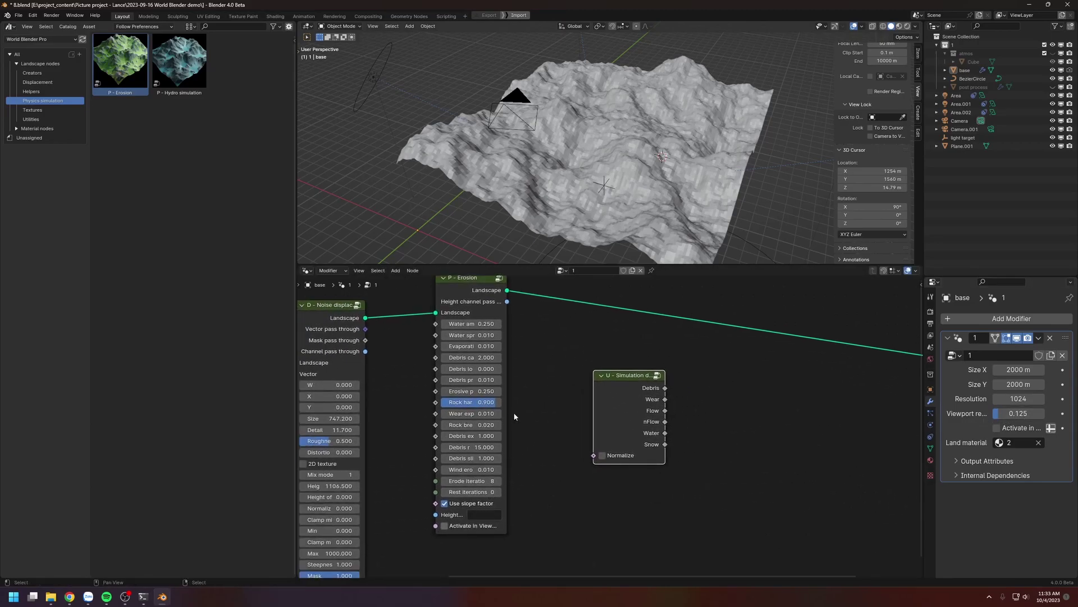
middle_click_drag(597, 291, 582, 321)
key("z")
left_click(623, 163)
key("z")
left_click(654, 163)
middle_click_drag(629, 169, 646, 167)
Preview the Simulation data node's Debris output on the eroded landscape through a Viewer placed clear of the other nodes.
left_click_drag(617, 437, 604, 435)
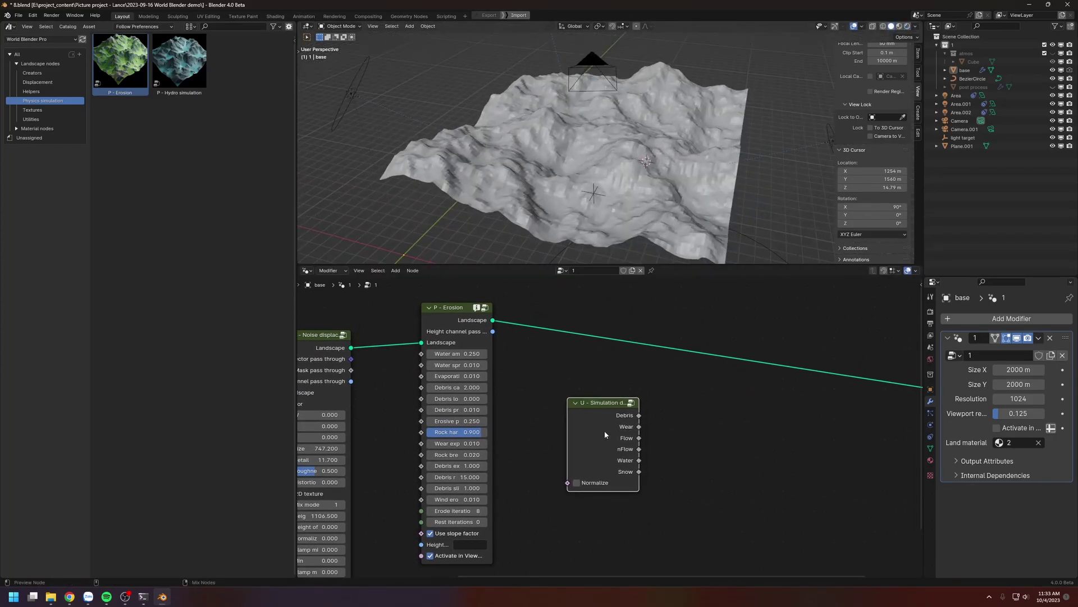
left_click(606, 434, "ctrl+shift")
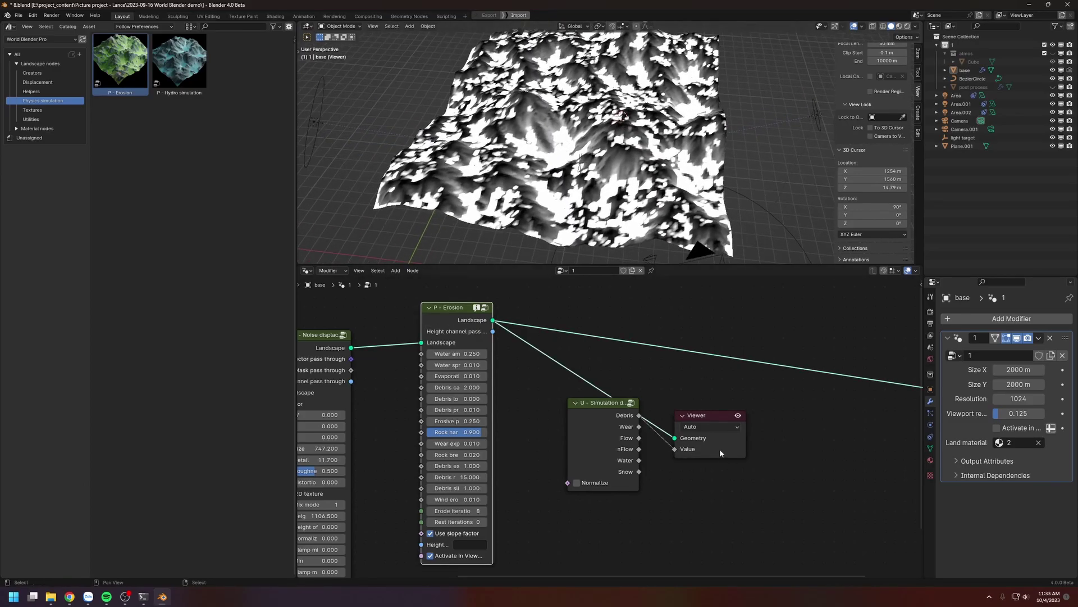
left_click_drag(705, 454, 780, 339)
Enable Normalize on the Simulation data node and preview its Wear and Flow outputs on the landscape.
left_click_drag(639, 427, 750, 335)
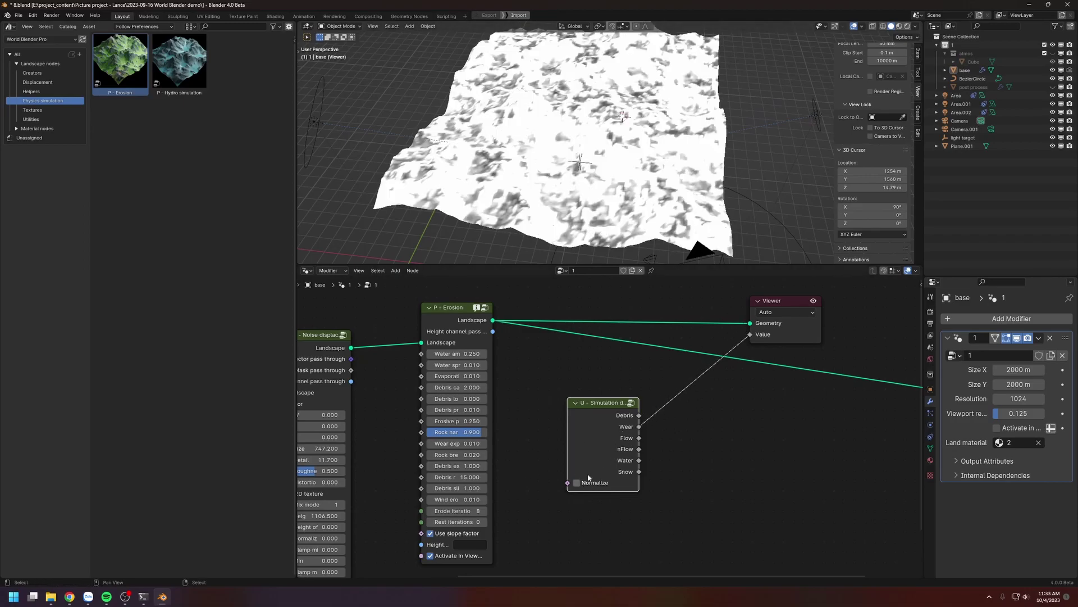
left_click(576, 481)
middle_click_drag(573, 219, 649, 422)
mouse_move(639, 439)
left_mouse_down()
mouse_move(686, 380)
mouse_move(750, 334)
left_mouse_up()
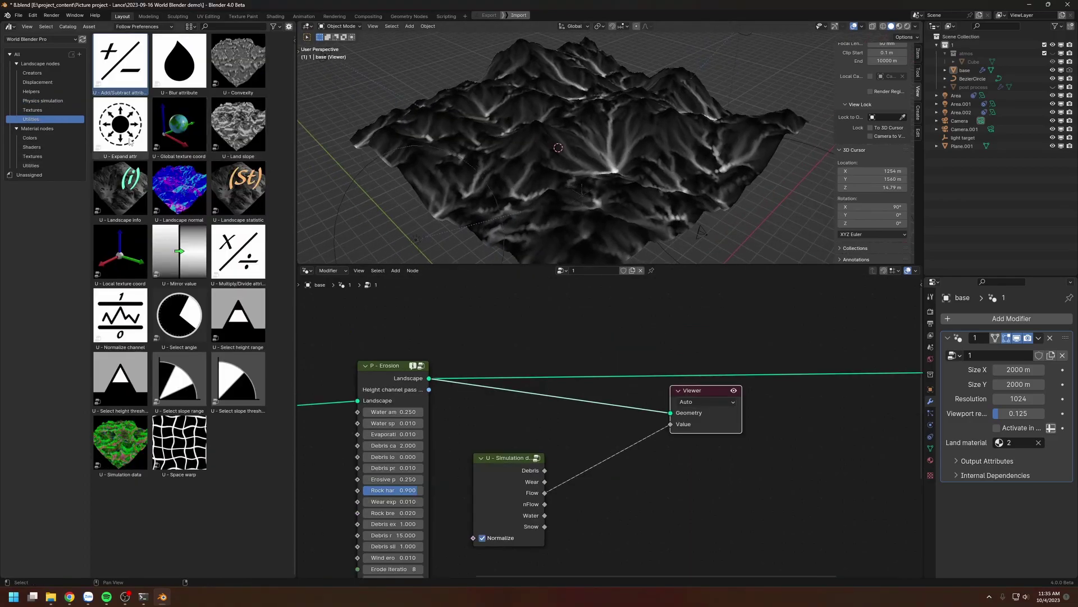
Look over the material utility nodes, including Landscape data, and return to the landscape utilities.
left_click(34, 165)
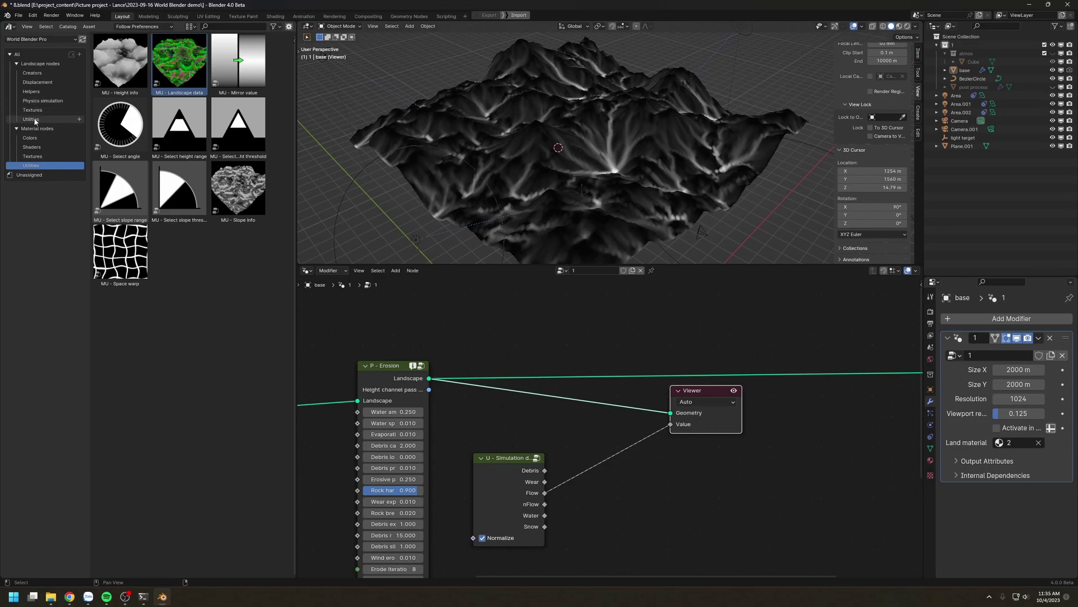
left_click(31, 119)
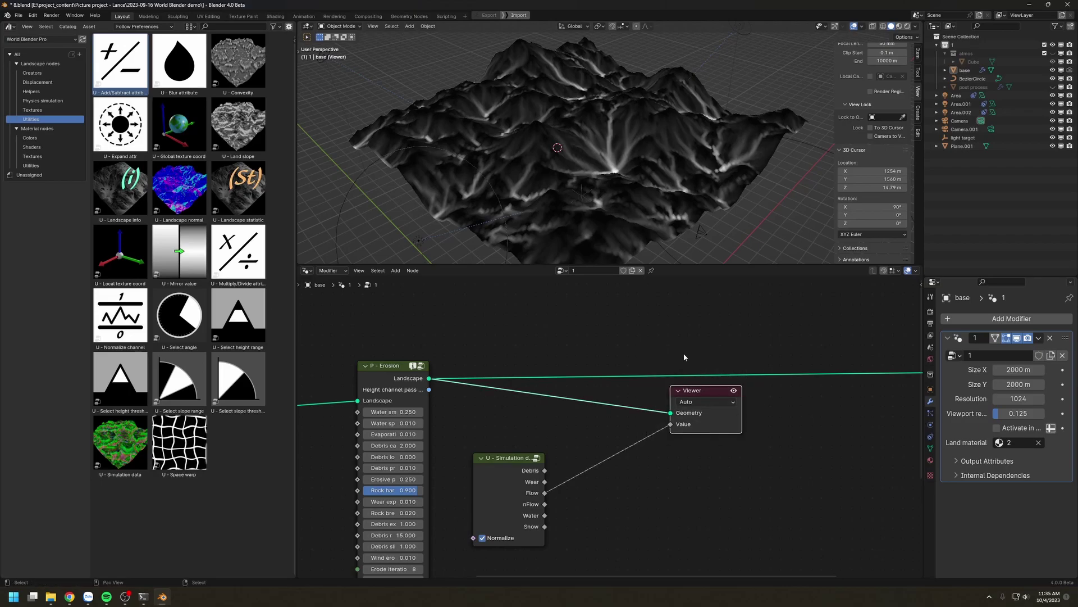
Delete the Viewer node, inspect the plain eroded landscape up close, and shift the Simulation data node slightly beside Erosion.
key("x")
mouse_move(623, 151)
middle_mouse_down()
mouse_move(608, 147)
mouse_move(587, 171)
mouse_move(587, 143)
middle_mouse_up()
scroll(588, 174, "up", 2)
left_click_drag(592, 108, 584, 167)
right_click_drag(590, 125, 581, 177)
middle_click_drag(671, 416, 651, 374)
left_click_drag(500, 434, 495, 424)
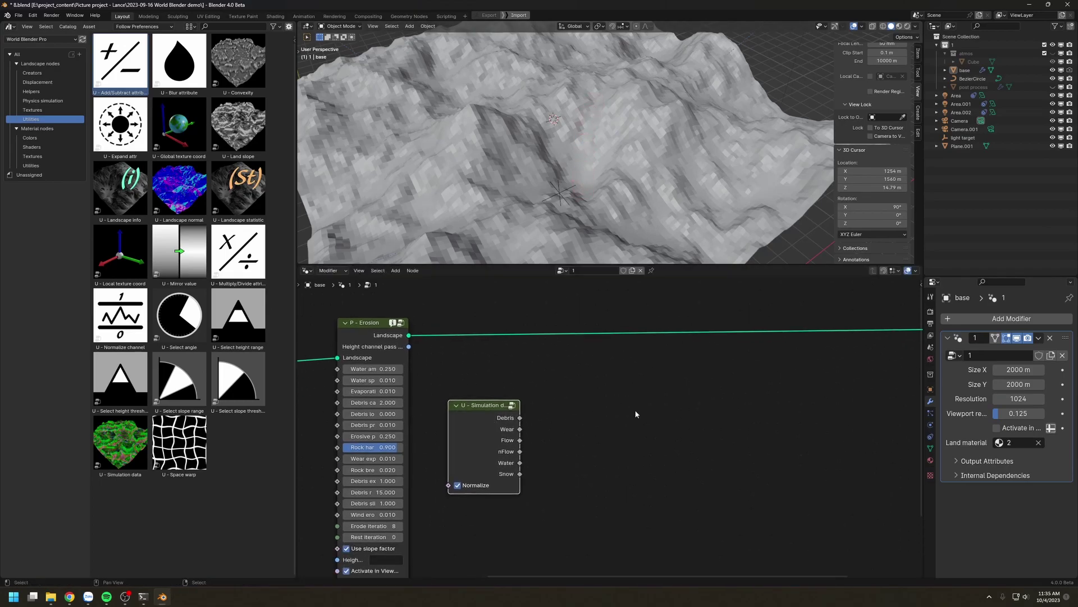
middle_click_drag(631, 413, 634, 410)
left_click_drag(523, 438, 643, 403)
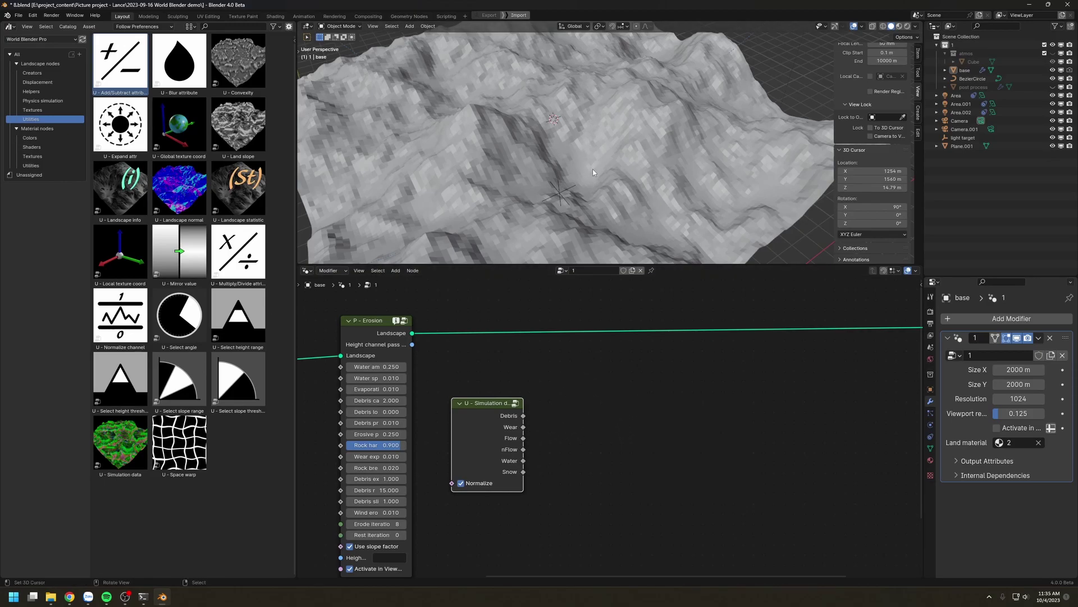
Insert an Add/Subtract attribute node after Erosion with attribute "height" and feed Simulation data's Flow into its Value.
left_click_drag(121, 62, 674, 365)
left_click(708, 357)
type("height")
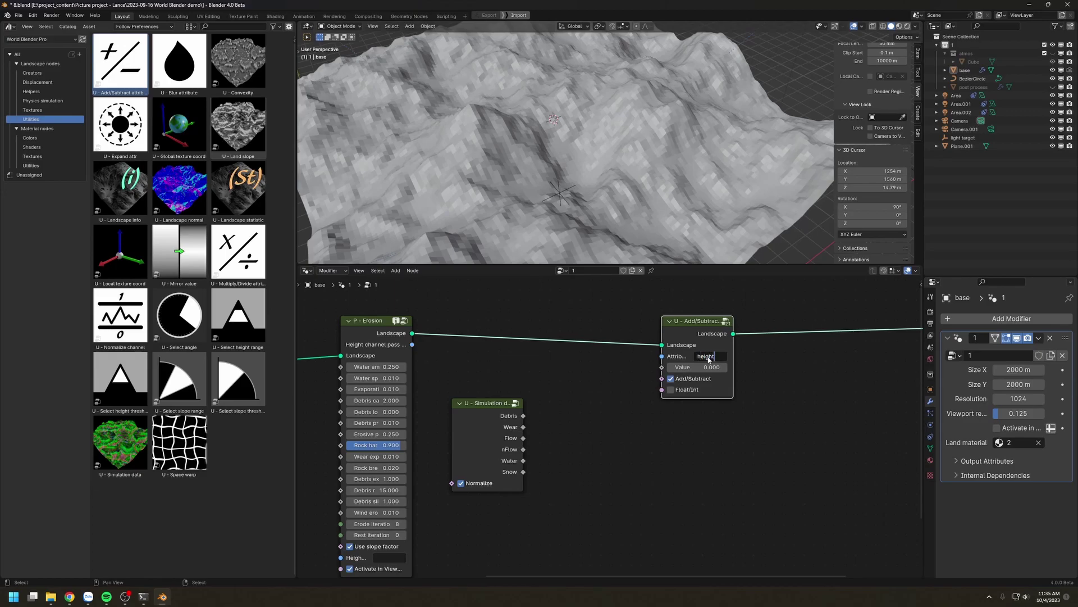
key("Return")
left_click_drag(524, 439, 642, 315)
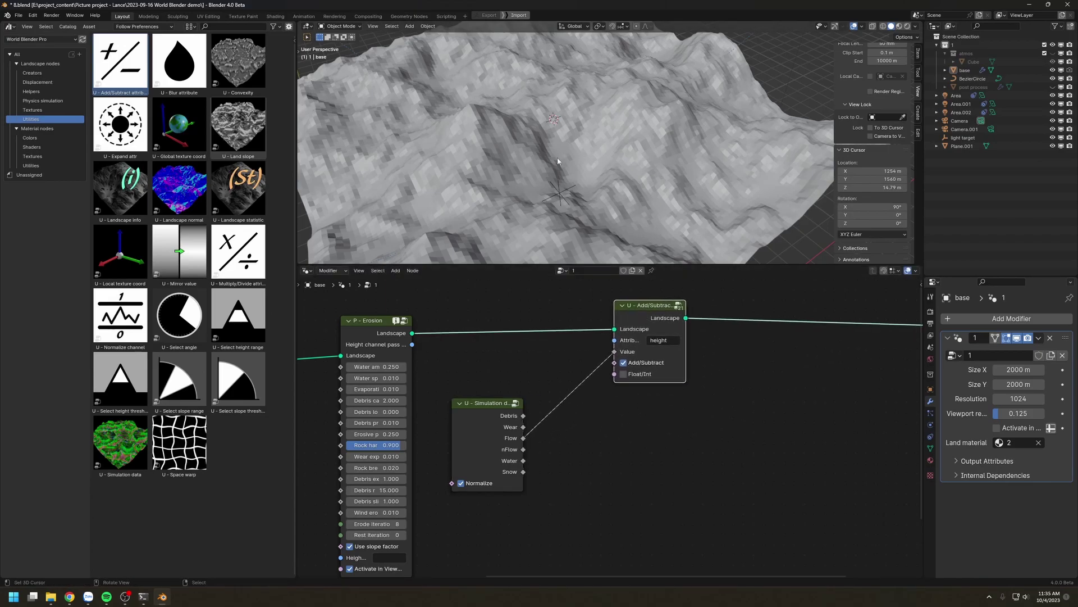
Insert the Update land mesh helper after the Add/Subtract attribute node and space the nodes farther apart from Simulation data.
left_click(31, 90)
left_click_drag(238, 125, 800, 316)
left_click(698, 320)
left_click_drag(645, 309, 677, 316)
middle_click_drag(677, 316, 589, 295)
scroll(736, 395, "down", 3)
middle_click_drag(736, 395, 681, 399)
left_click(531, 415)
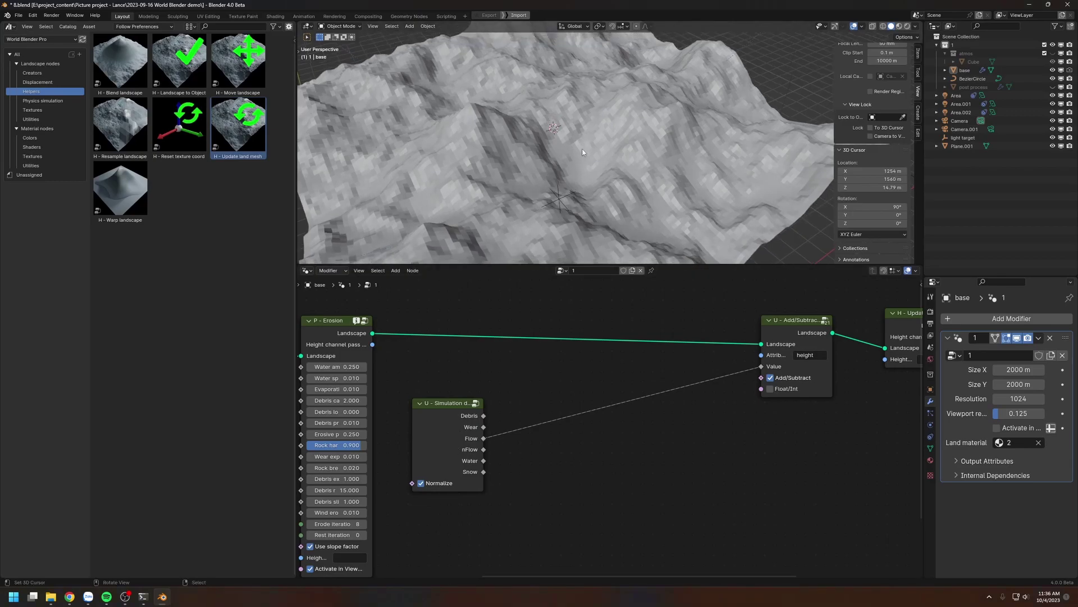
Insert a Math node set to Multiply by 10 between Simulation data's Flow output and the Add/Subtract Value.
middle_click_drag(570, 159, 532, 154)
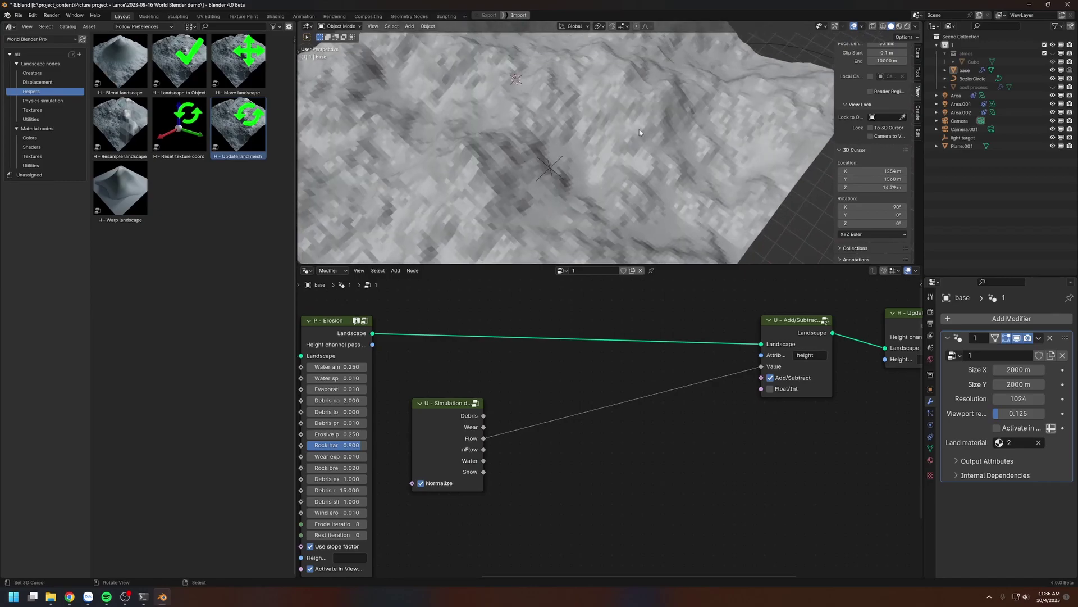
scroll(583, 184, "down", 4)
scroll(551, 128, "up", 4)
middle_click_drag(542, 204, 511, 139)
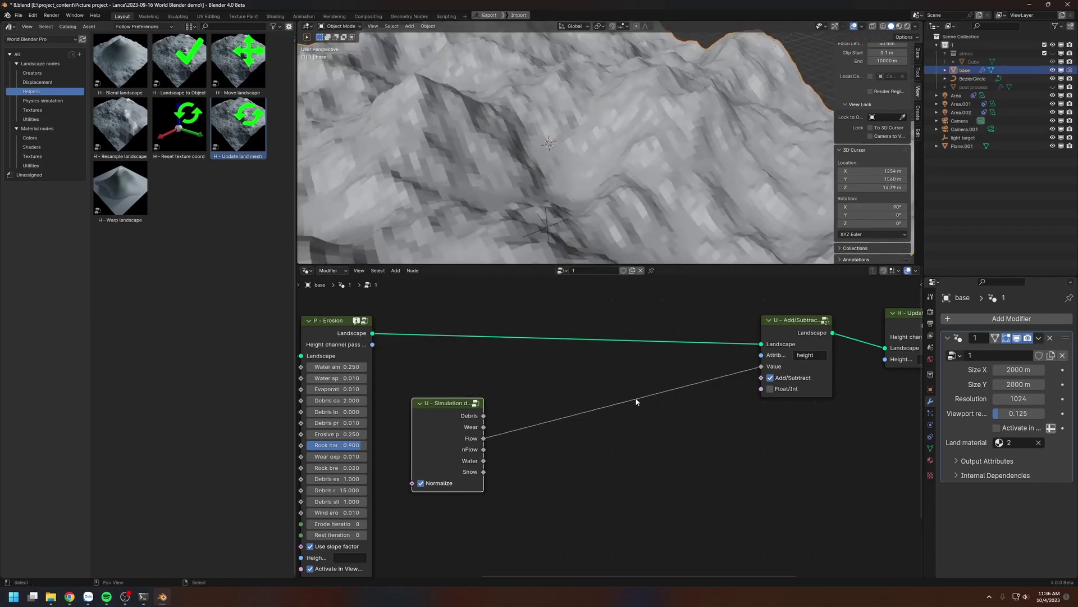
key("shift+a")
mouse_move(620, 405)
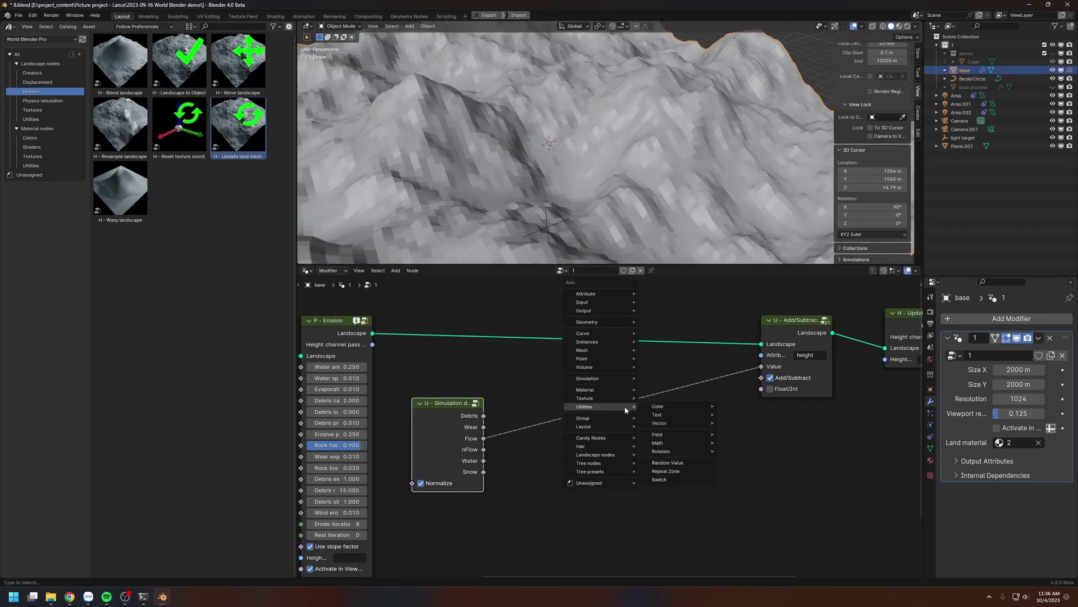
mouse_move(673, 447)
left_click(742, 491)
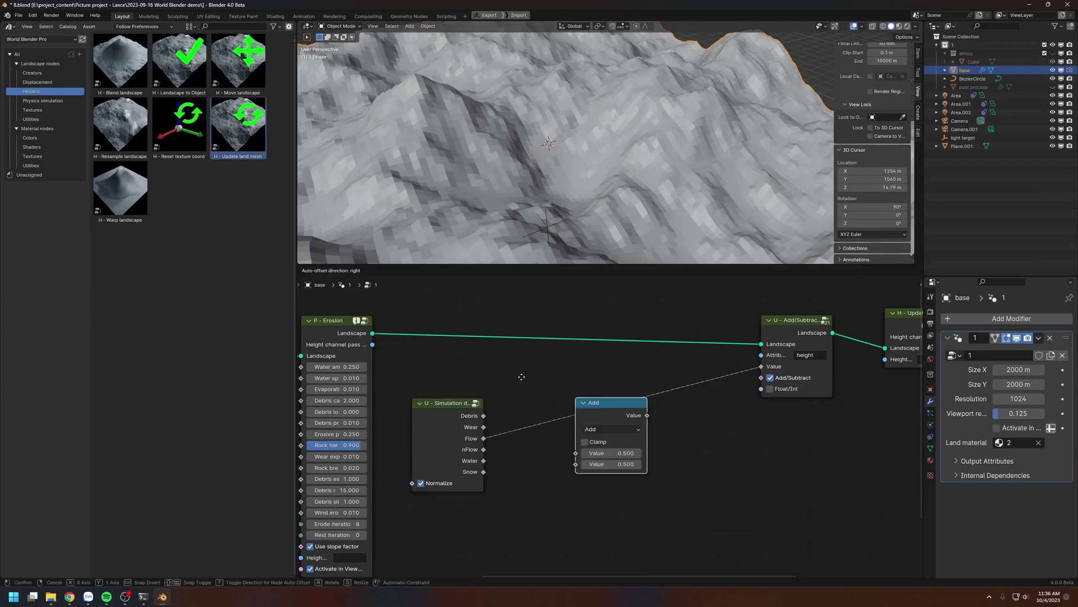
left_click(552, 392)
left_click(563, 401)
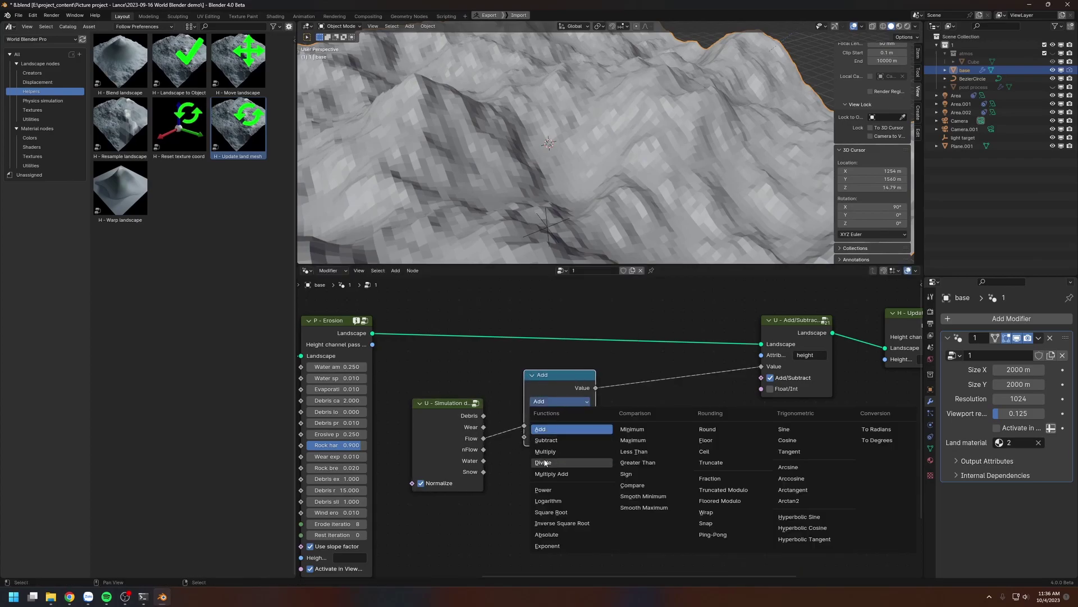
left_click(556, 451)
left_click(560, 436)
type("10")
key("Return")
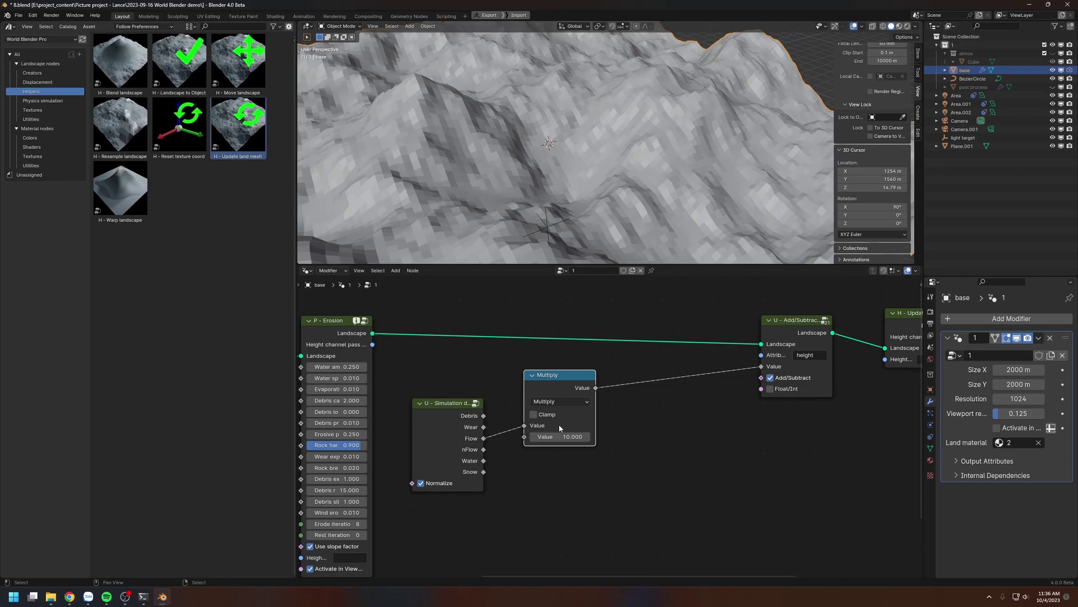
Set the Multiply factor to 50 and inspect the landscape's altered flow areas.
scroll(560, 164, "down", 3)
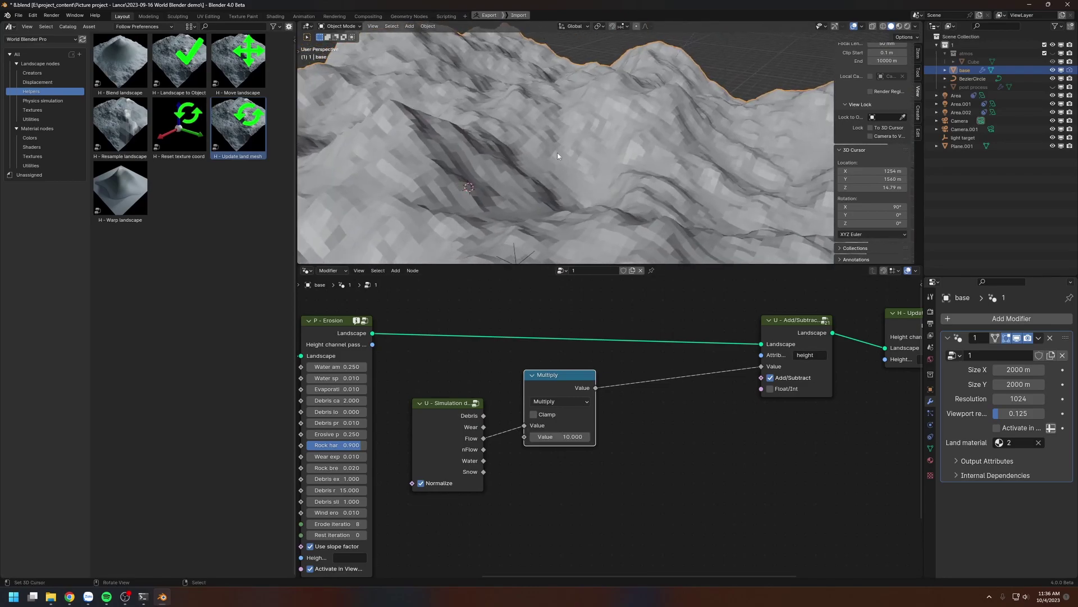
scroll(574, 167, "down", 3)
scroll(574, 167, "down", 2)
double_click(550, 436)
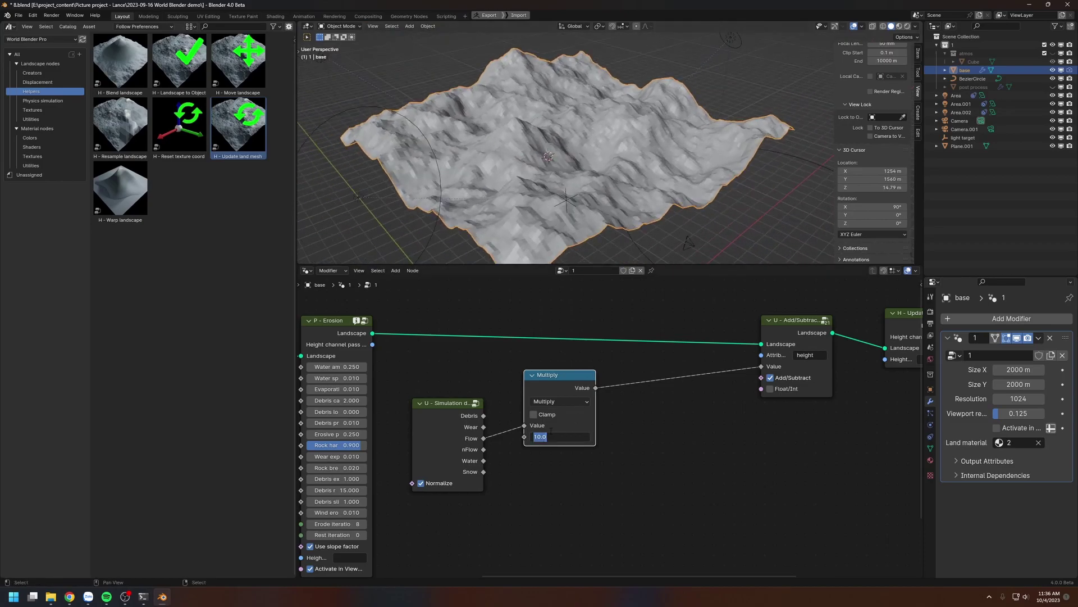
type("50")
key("Return")
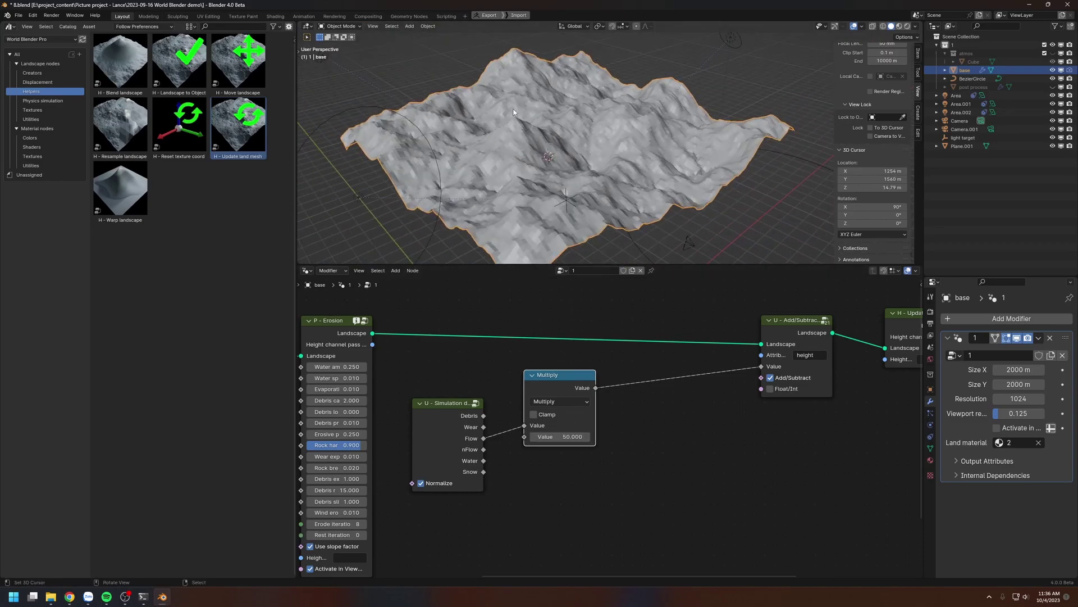
scroll(570, 147, "up", 5)
middle_click_drag(639, 183, 564, 193)
middle_click_drag(568, 212, 588, 146)
scroll(588, 146, "down", 3)
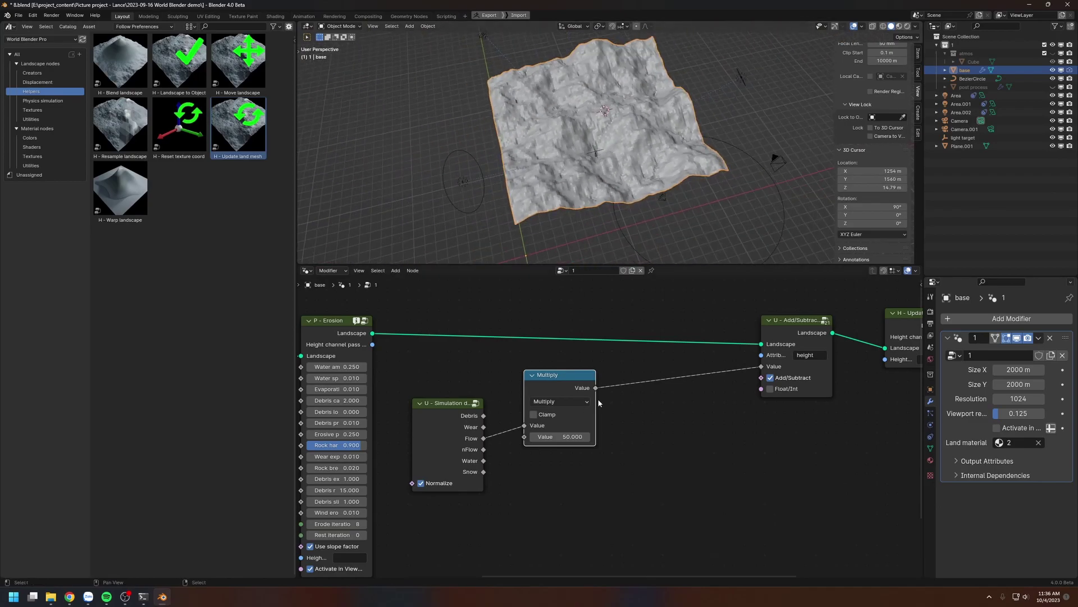
Remove the Simulation data, Multiply, Add/Subtract attribute and Update land mesh nodes.
left_click_drag(458, 416, 477, 396)
middle_click_drag(717, 388, 621, 364)
scroll(620, 364, "down", 1)
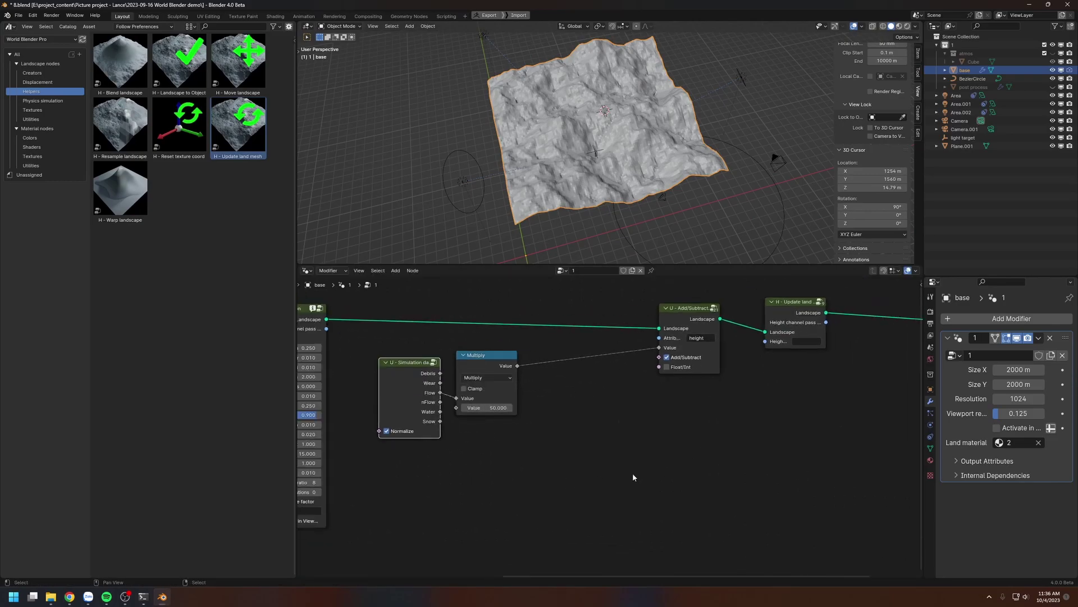
left_click_drag(407, 481, 836, 312)
scroll(751, 521, "down", 1)
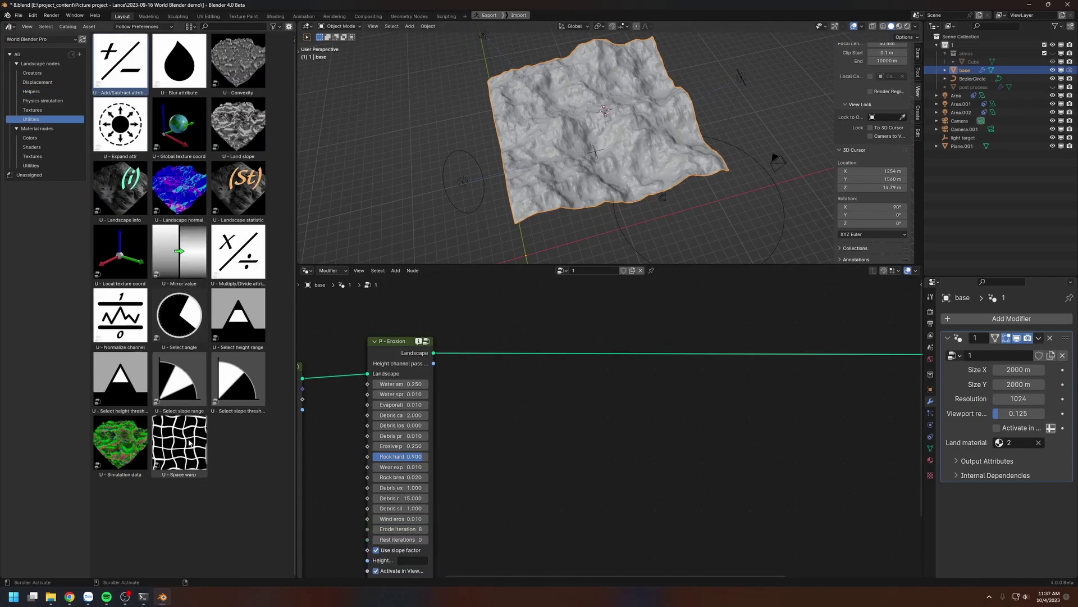
Add Space warp and Global texture coord nodes and feed the texture coordinate vector into Space warp.
left_click_drag(190, 449, 558, 414)
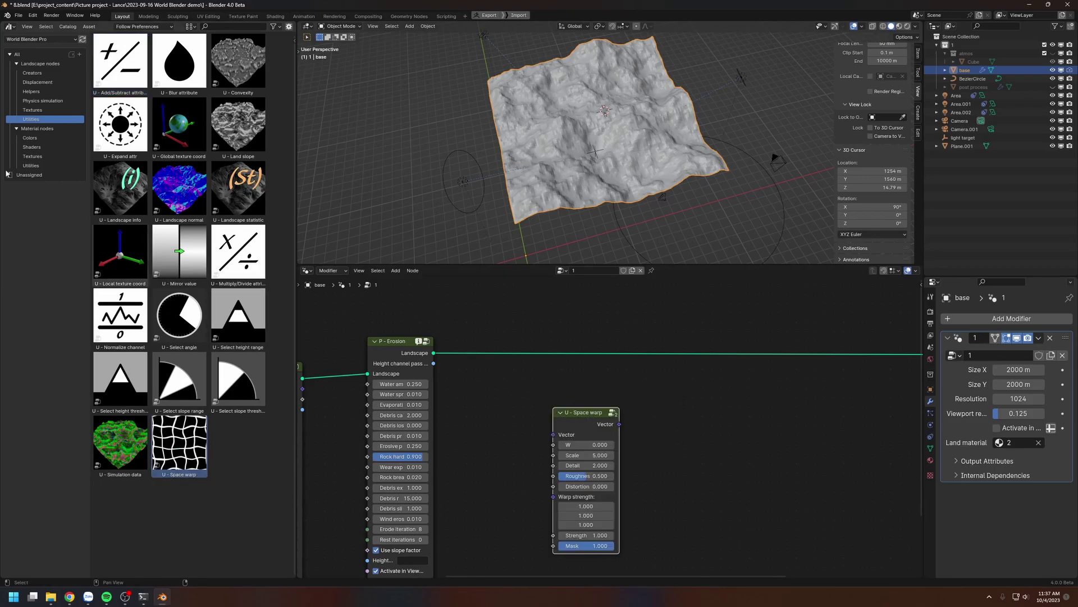
left_click(35, 92)
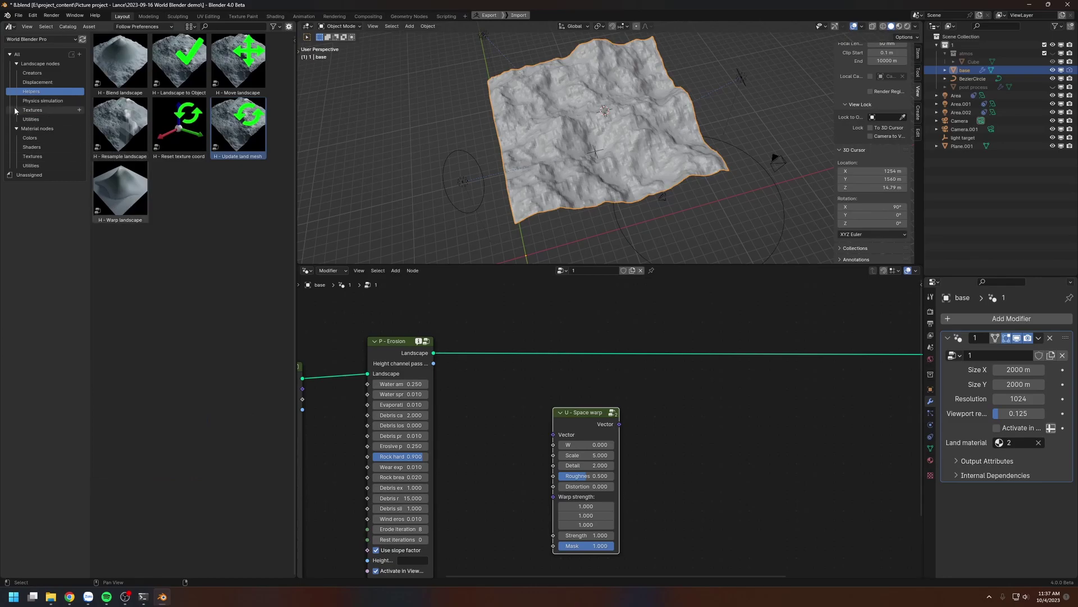
left_click(32, 119)
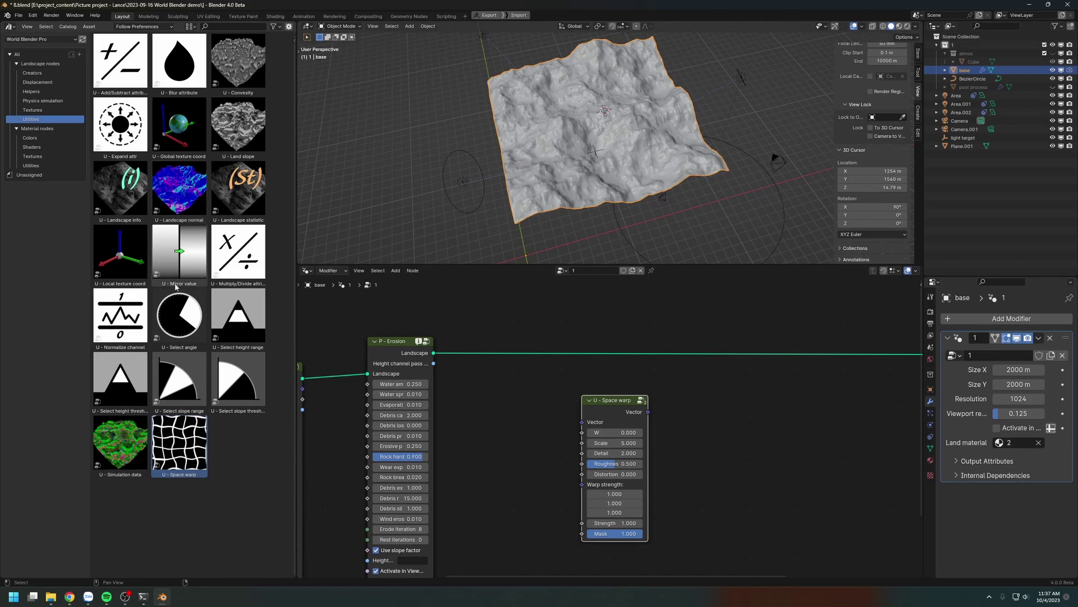
left_click_drag(171, 136, 631, 440)
left_click(651, 407)
Add a Fractal chips texture node and connect the Space warp vector to its Vector input.
left_click(31, 110)
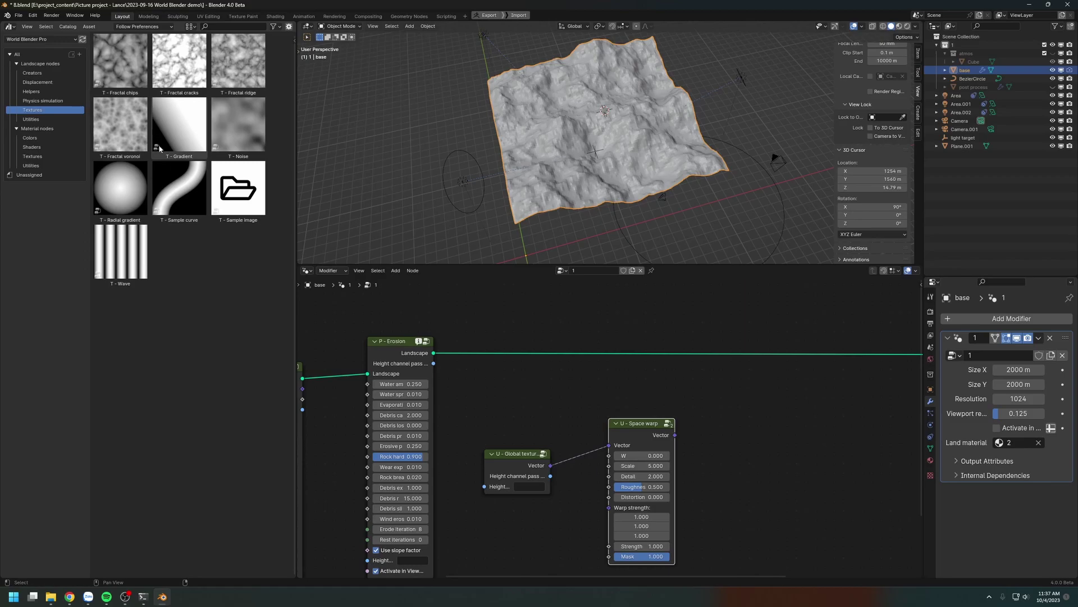
left_click_drag(123, 69, 733, 452)
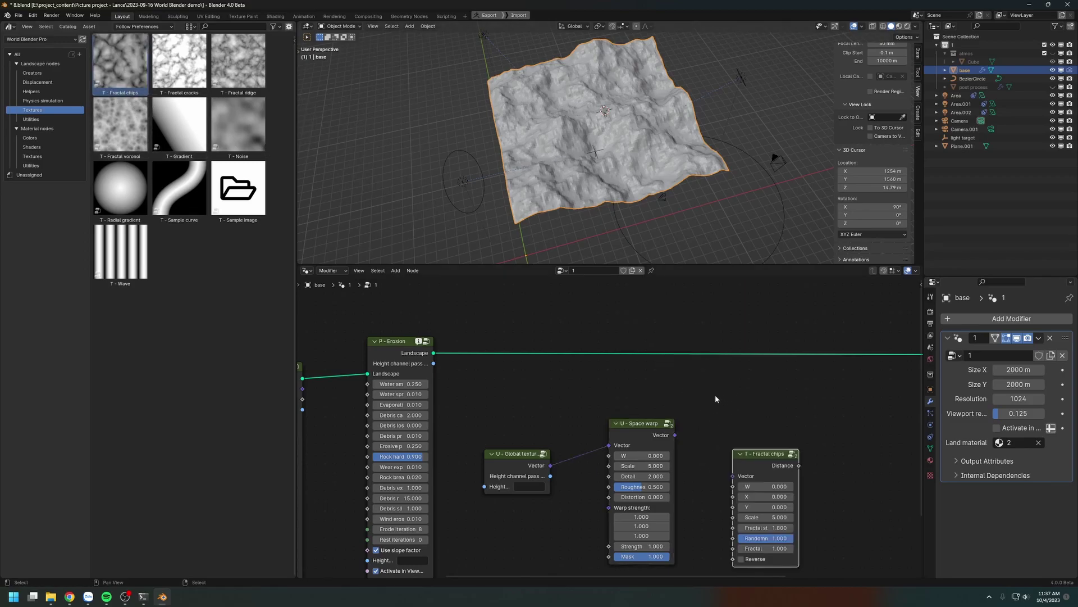
middle_click_drag(715, 393, 618, 346)
left_click_drag(577, 388, 673, 416)
left_click_drag(674, 412, 671, 380)
Detach and delete the Erosion node, keeping Noise displacement's landscape connected onward.
middle_click_drag(388, 321, 465, 367)
middle_click_drag(543, 355, 667, 366)
scroll(667, 367, "down", 2)
left_click(500, 380)
key("alt+d")
key("x")
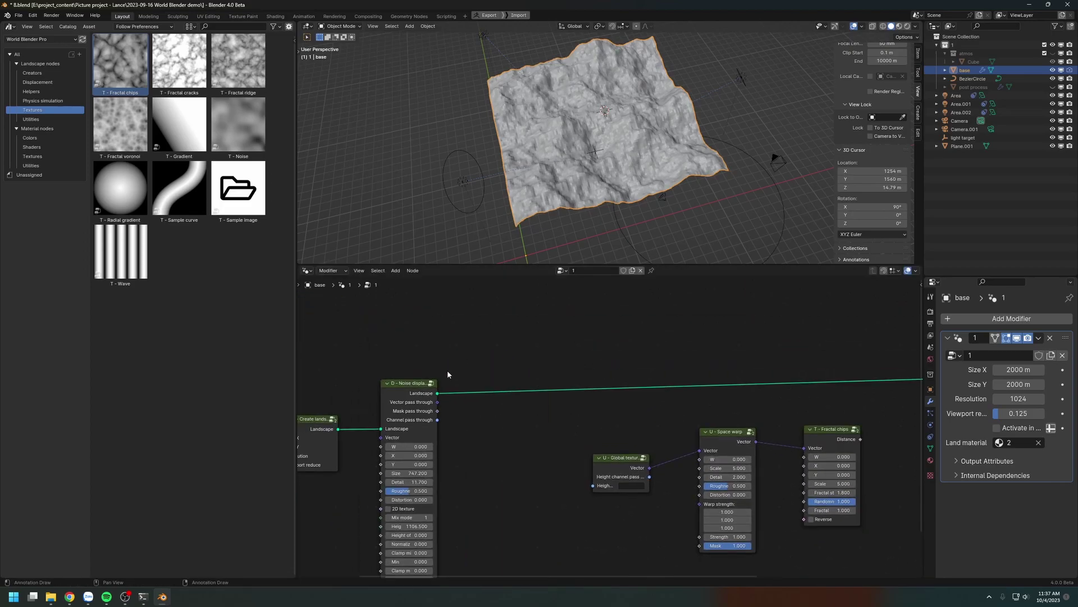
Attach a Viewer to Noise displacement's Landscape output and place it beyond the Fractal chips node.
middle_click_drag(569, 384, 561, 371)
scroll(426, 400, "up", 2)
left_click(393, 396, "ctrl+shift")
scroll(509, 413, "down", 1)
middle_click_drag(556, 413, 509, 414)
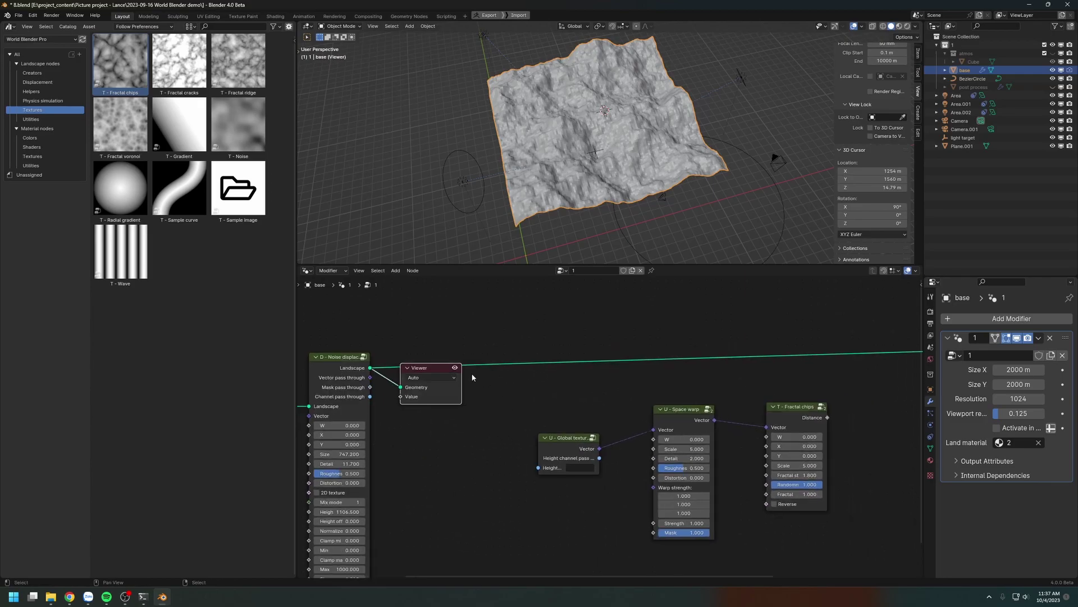
key("g")
left_click(908, 374)
Preview the Fractal chips Distance output through the Viewer with the landscape seen from the top.
middle_click_drag(826, 417, 609, 422)
scroll(595, 430, "up", 3)
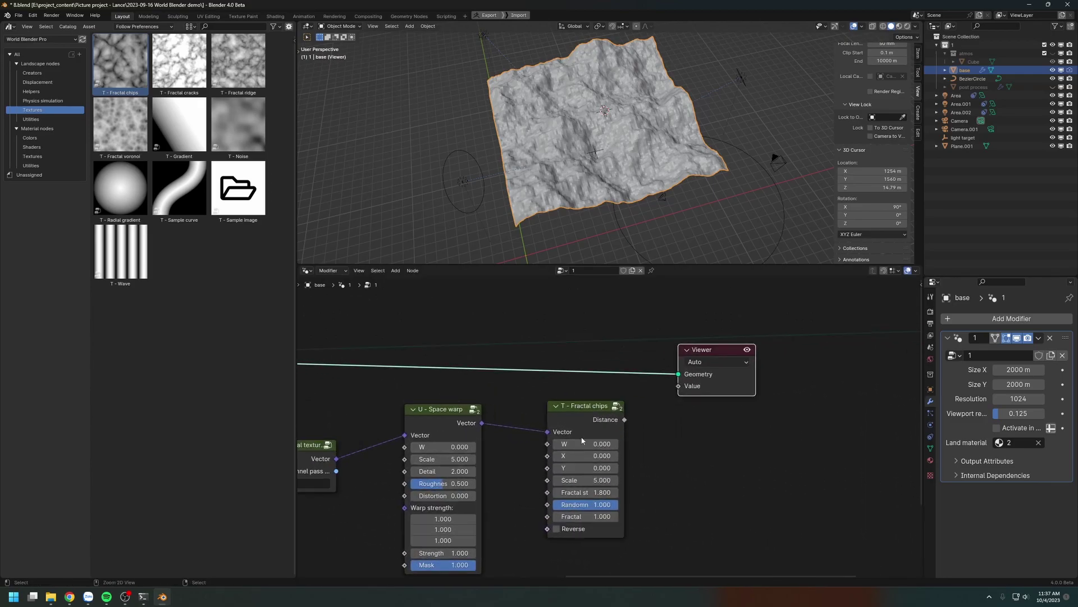
left_click(582, 414, "ctrl+shift")
key("KP_7")
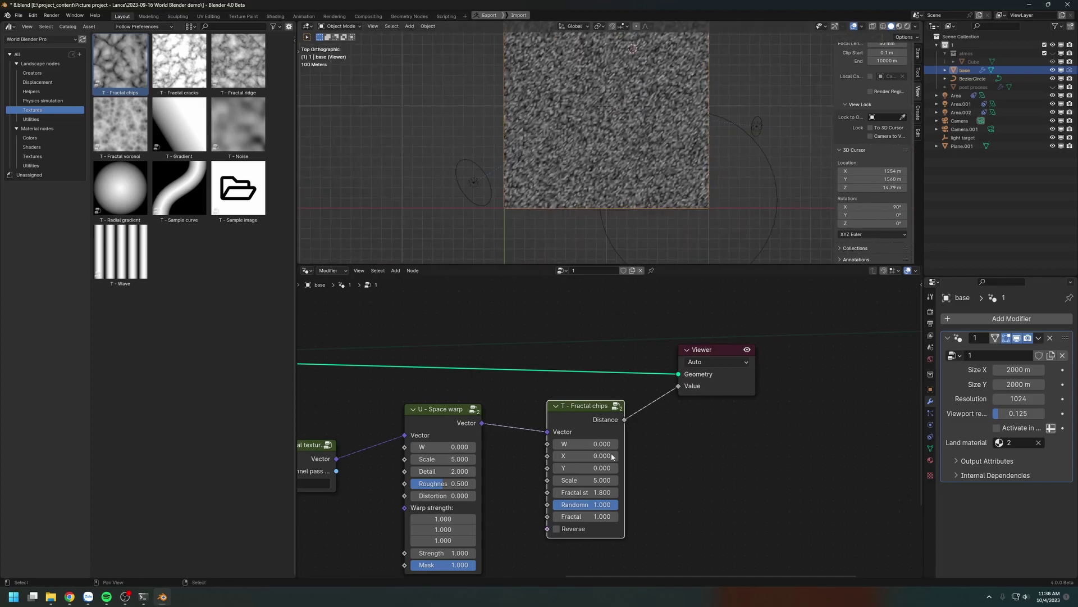
Set the Fractal chips Scale to 1000.
scroll(609, 449, "up", 2)
double_click(567, 465)
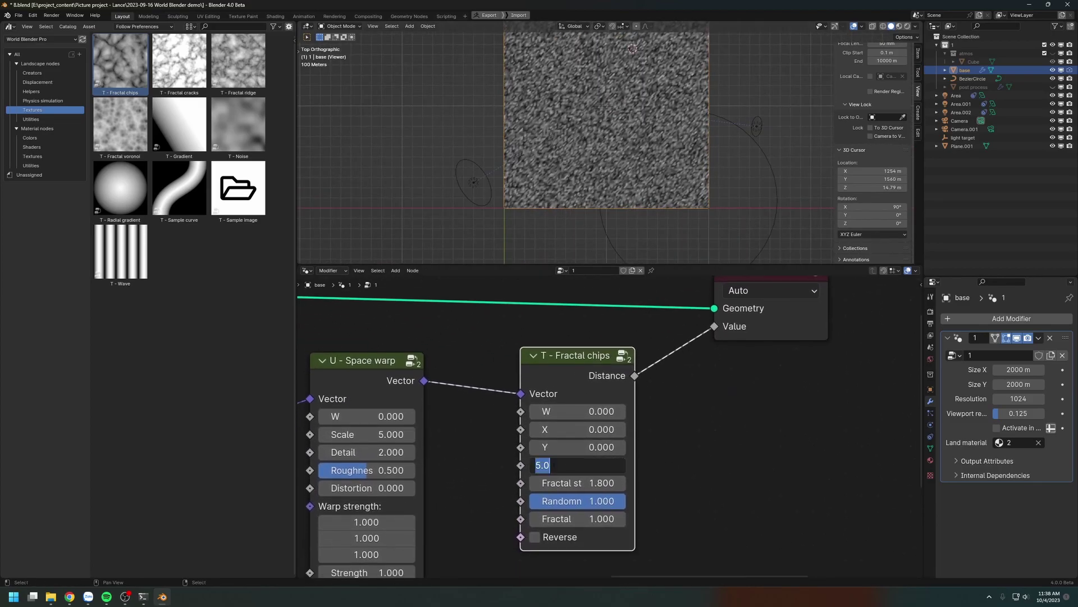
type("1000")
key("Return")
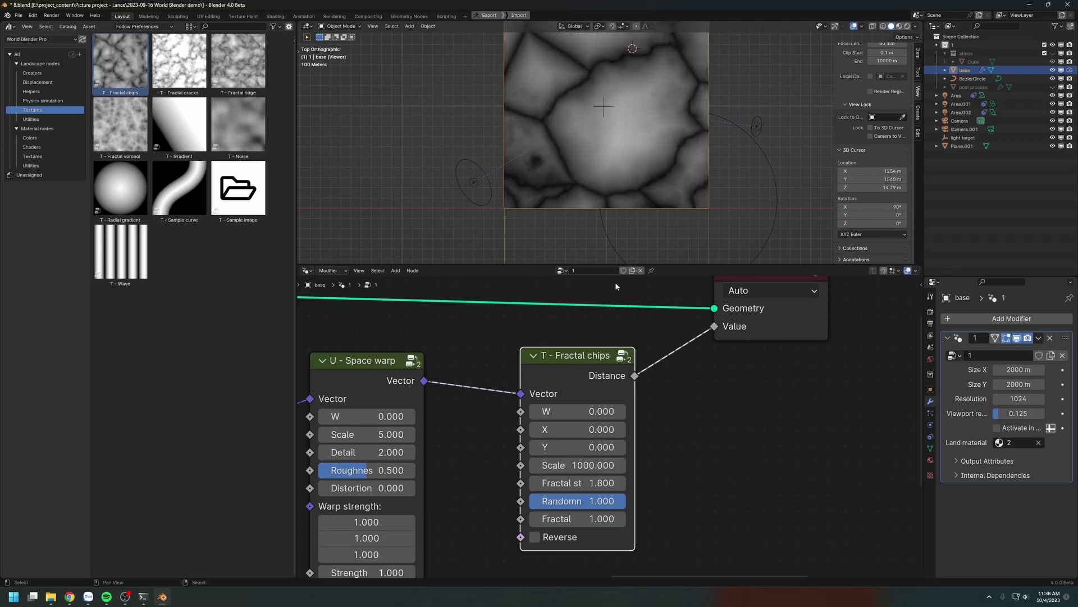
Raise the Space warp Strength to 56.8 and its Scale to 637.2.
left_click_drag(598, 481, 622, 482)
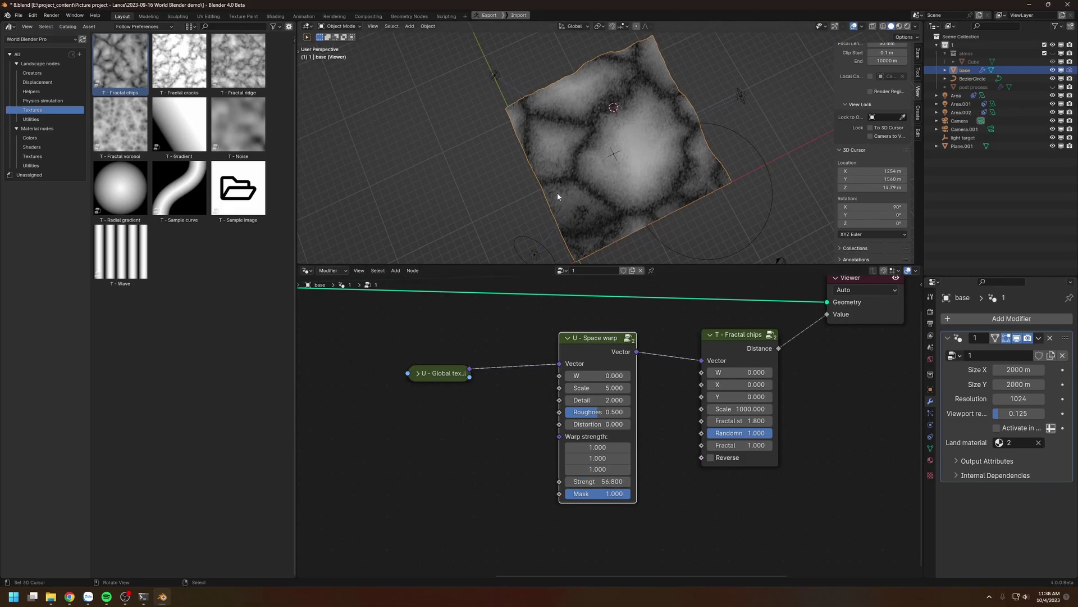
scroll(559, 202, "up", 4)
left_click_drag(588, 390, 730, 390)
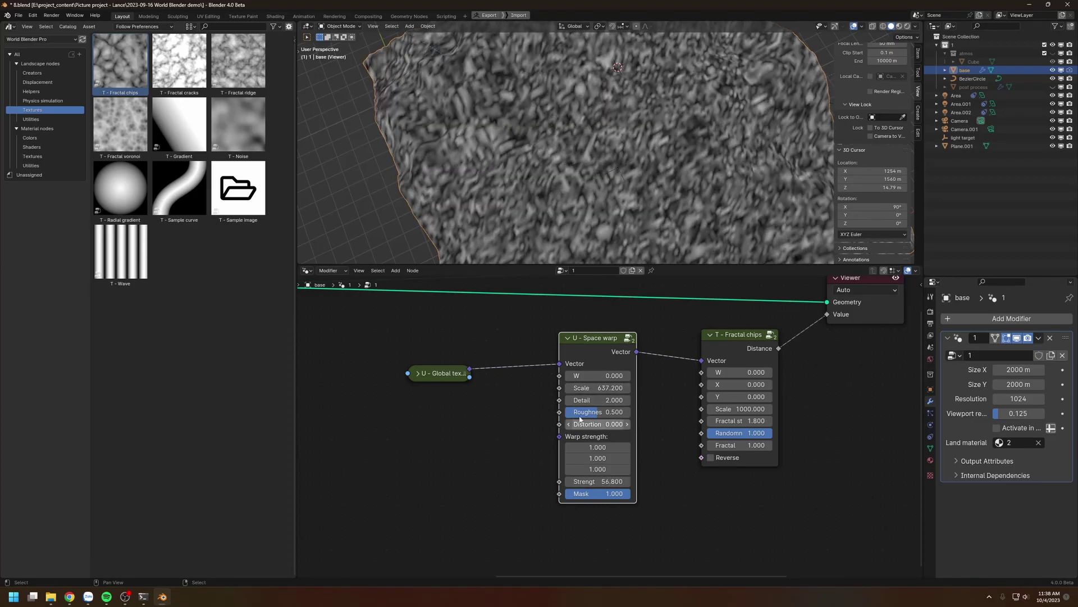
Reduce the Space warp Strength to 1, then adjust it to 2.9 for a visible distortion of the texture.
left_click(599, 482)
type("1")
key("Return")
left_click_drag(586, 481, 639, 481)
scroll(535, 191, "down", 3)
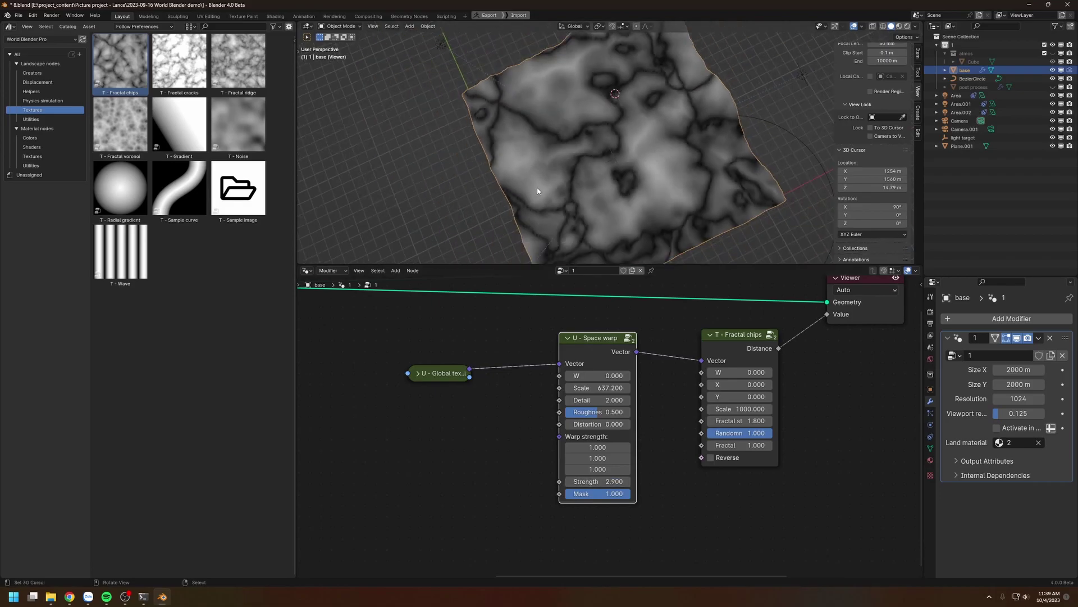
Compare the unwarped texture by linking Global texture coord directly to Fractal chips, and reconnect Space warp between them.
middle_click_drag(536, 187, 539, 181)
left_click_drag(720, 338, 720, 340)
left_click_drag(581, 338, 563, 361)
left_click_drag(469, 369, 701, 361)
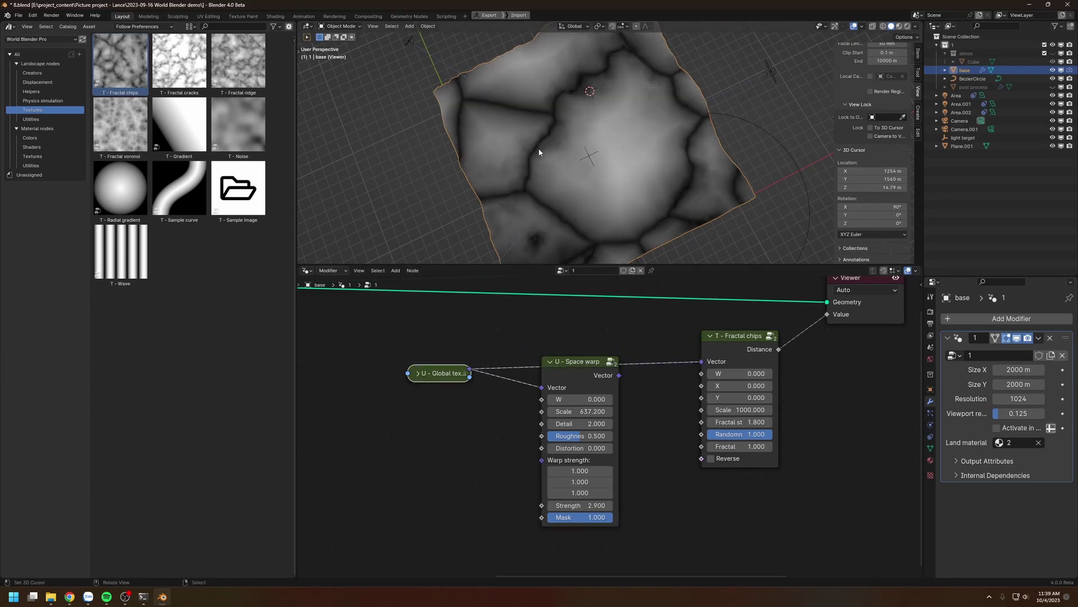
left_click_drag(618, 374, 701, 361)
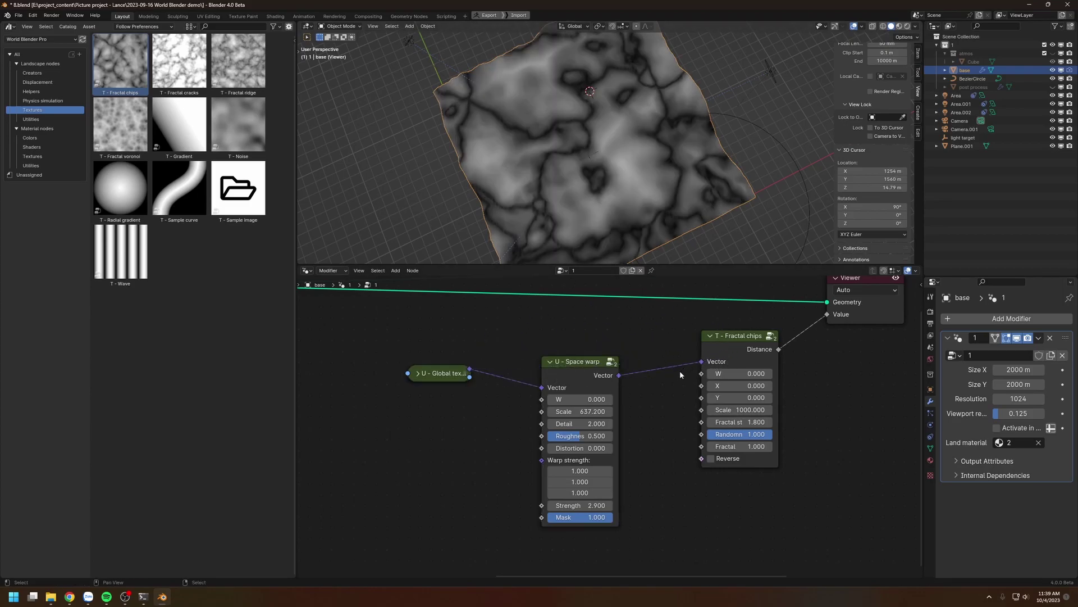
Lower the Space warp Strength to 1.5 and tidy the placement of the Space warp and Global texture coord nodes.
middle_click_drag(642, 424, 640, 399)
left_click_drag(585, 480, 511, 481)
middle_click_drag(558, 195, 501, 182)
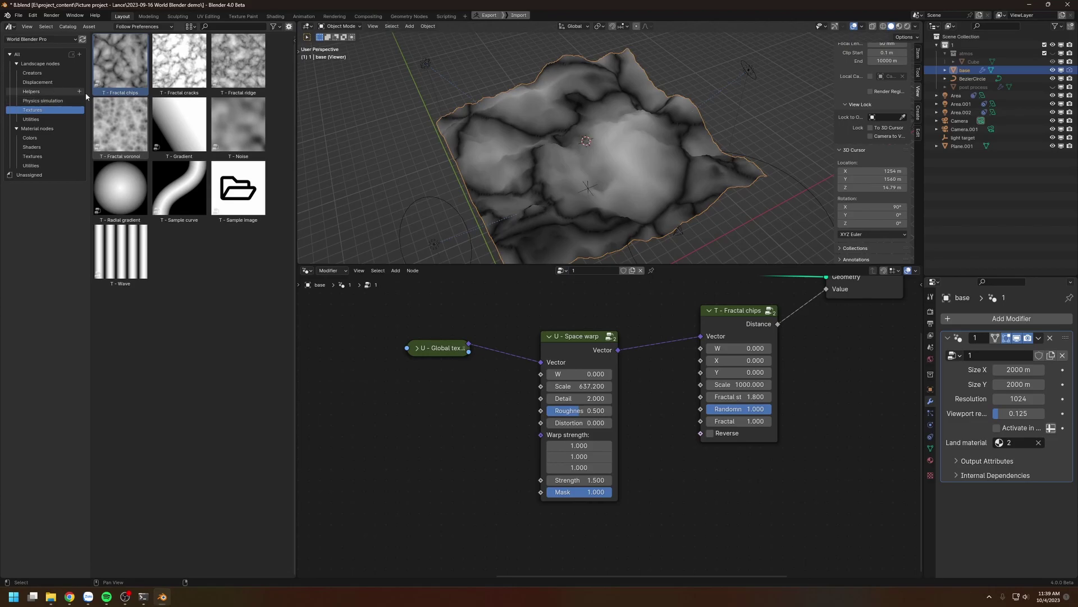
left_click_drag(578, 345, 559, 334)
left_click_drag(410, 348, 399, 360)
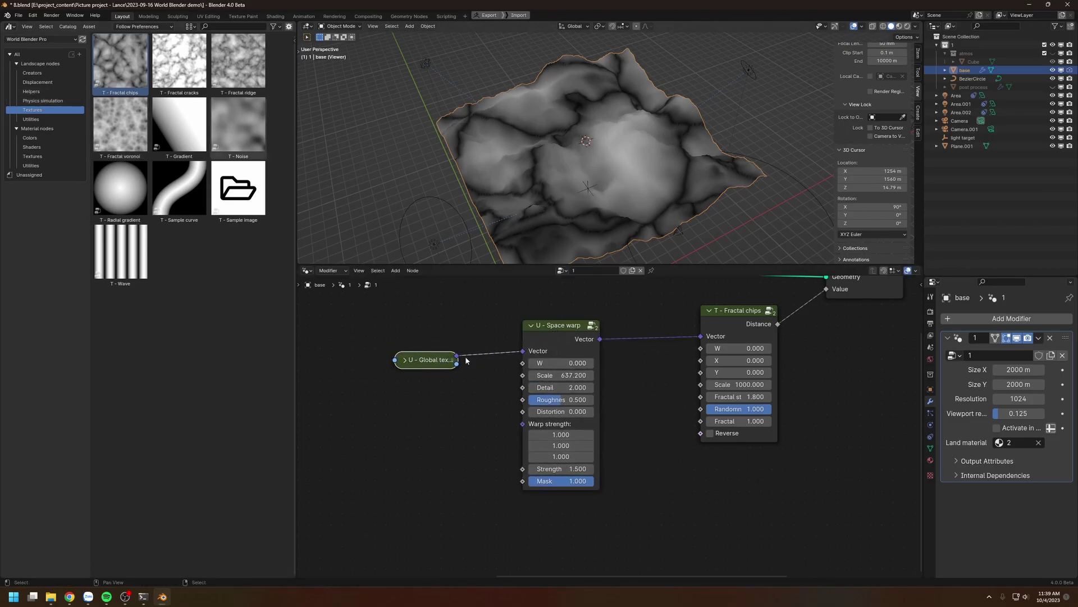
scroll(496, 354, "down", 2)
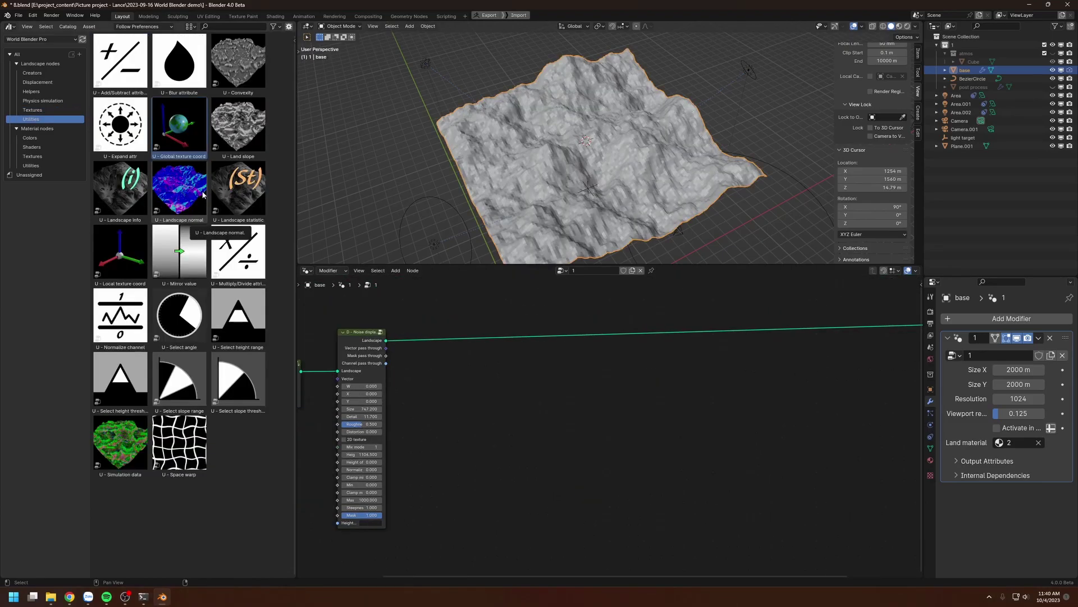